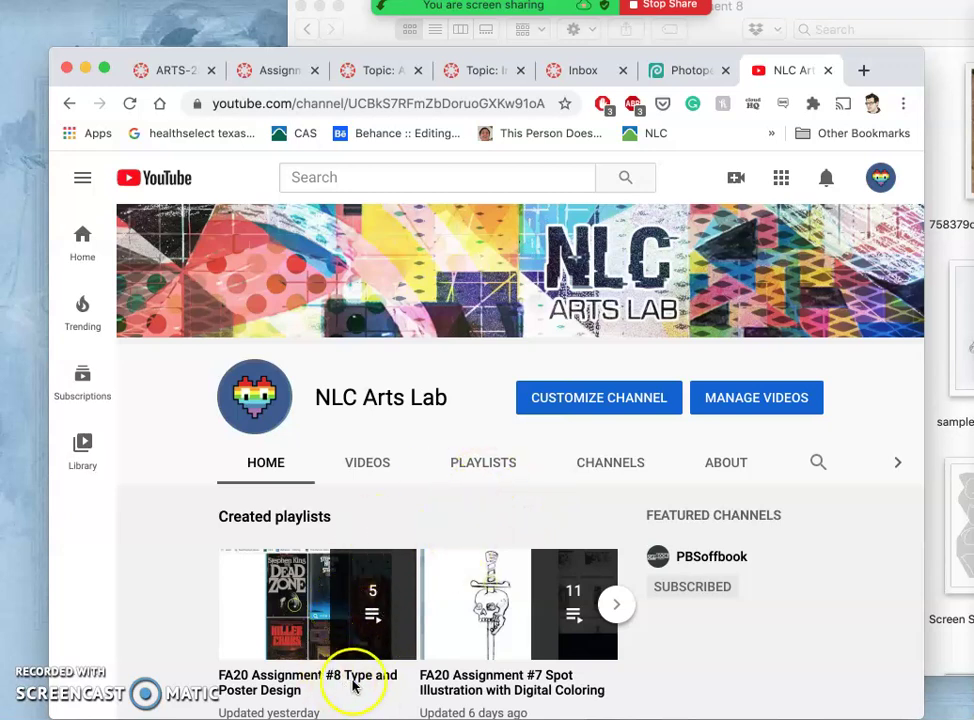
# - Switch to the poster document in Photopea and hide Layer 2, the gray shapes behind the lettering
pyautogui.click(688, 72)
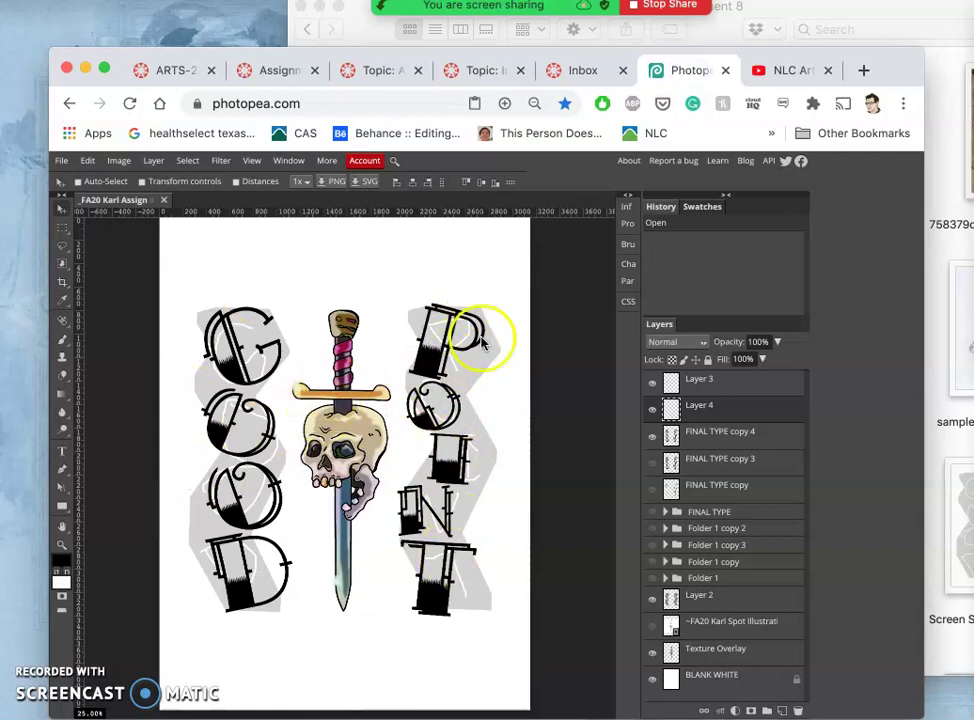
pyautogui.click(652, 414)
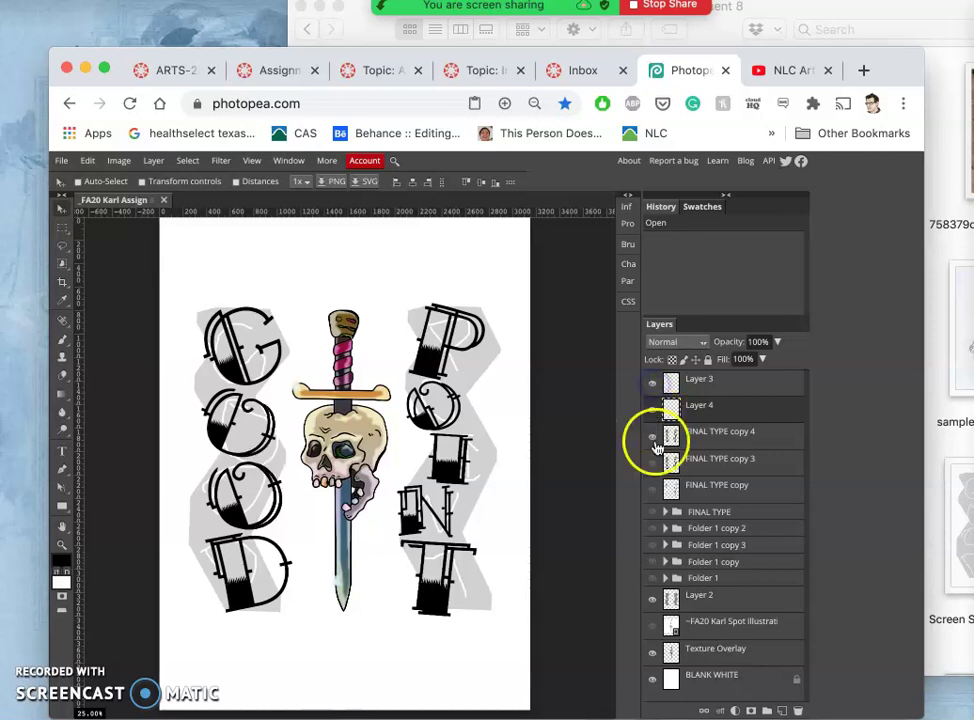
pyautogui.click(652, 597)
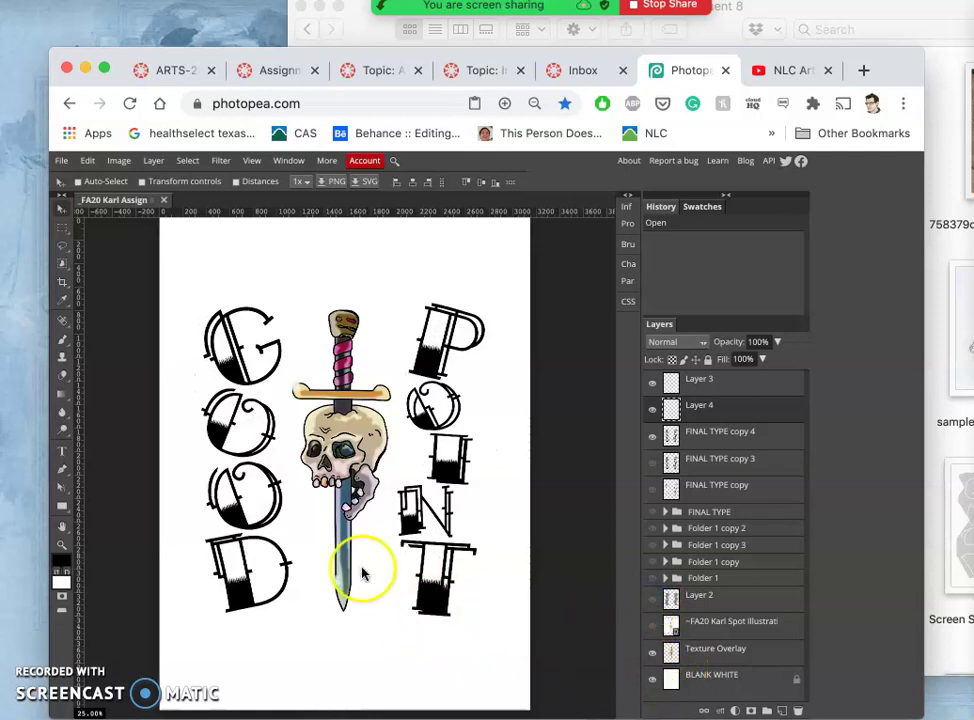
pyautogui.press('super+equal')
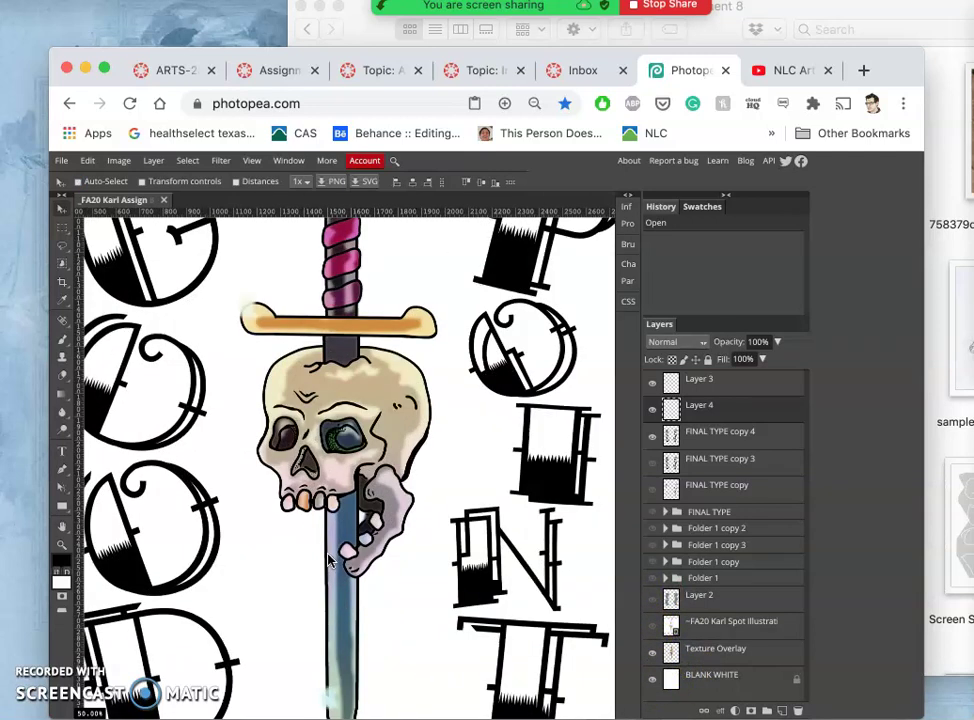
pyautogui.scroll(-5, 377, 487)
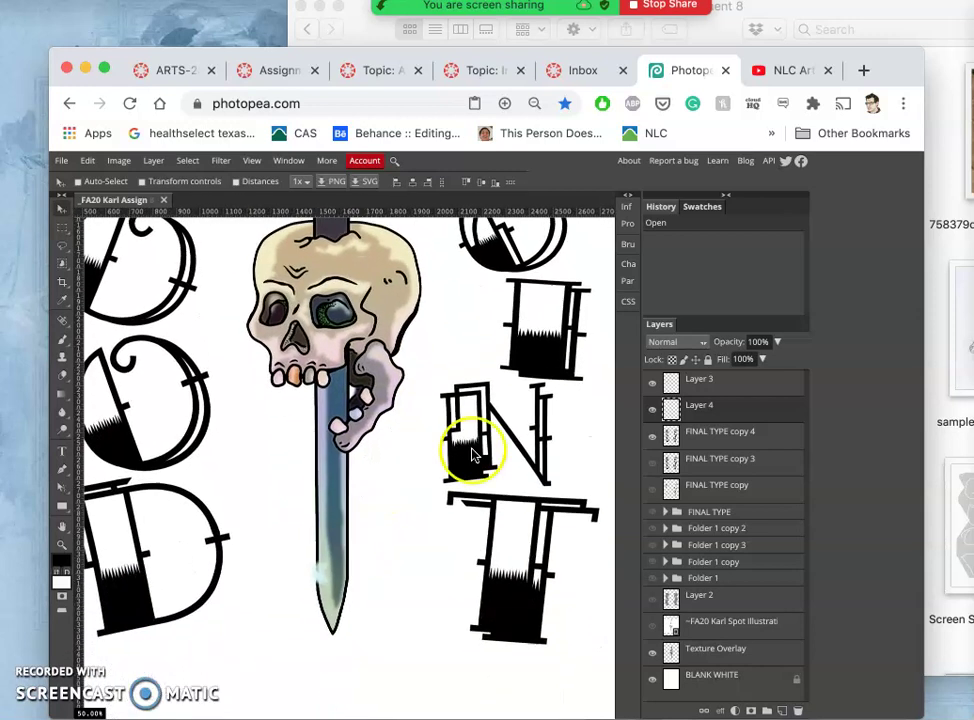
# - Hide Layer 4, Layer 3 and FINAL TYPE copy 4 so only the skull and sword illustration shows
pyautogui.click(654, 410)
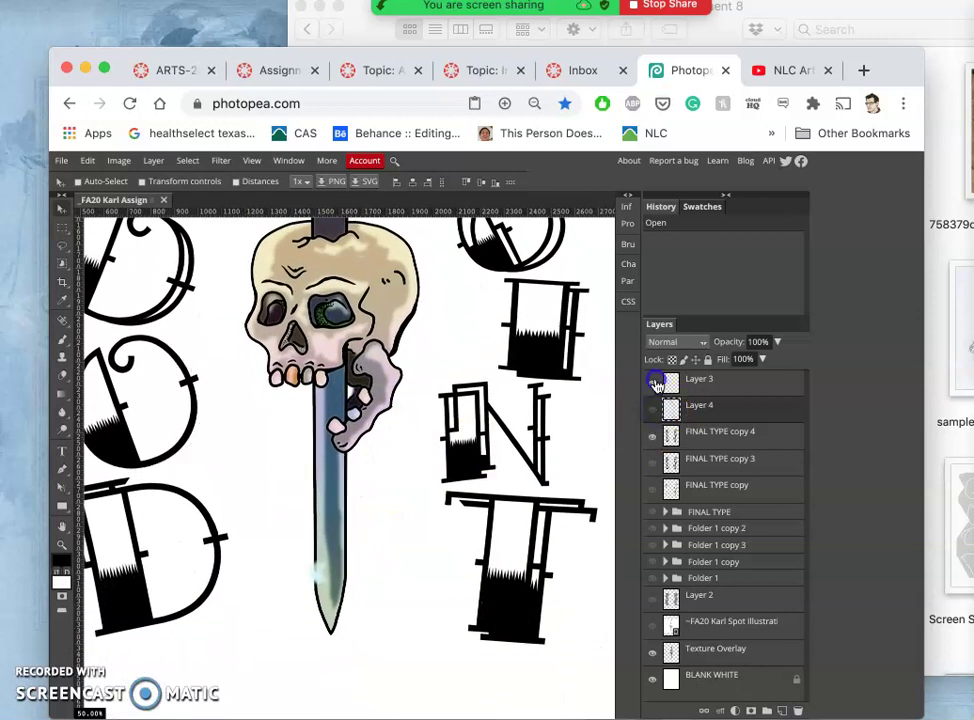
pyautogui.click(655, 382)
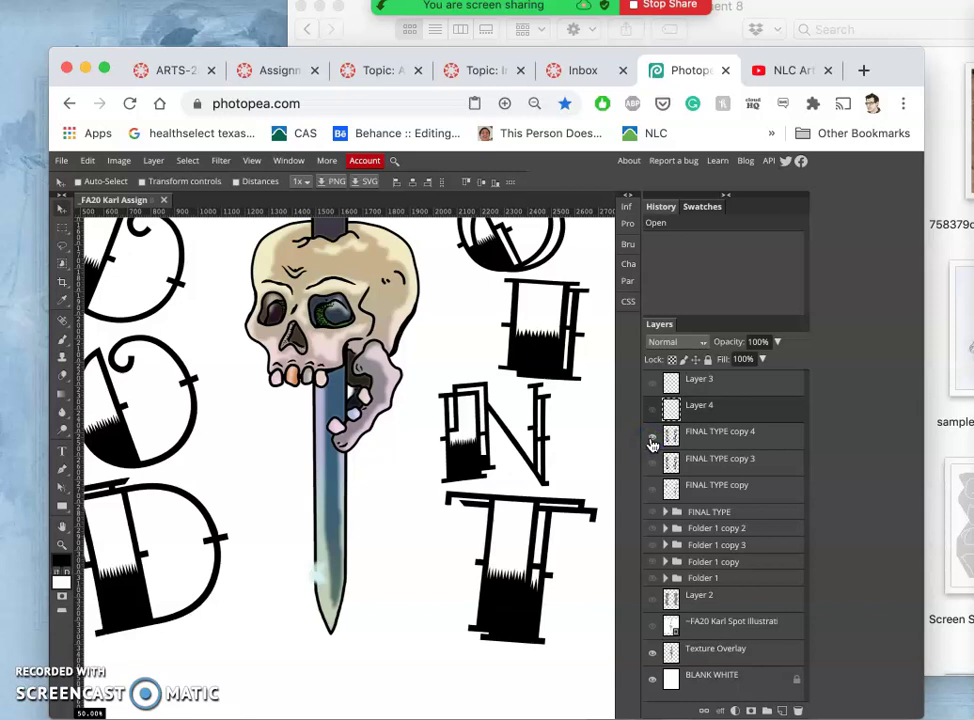
pyautogui.click(651, 441)
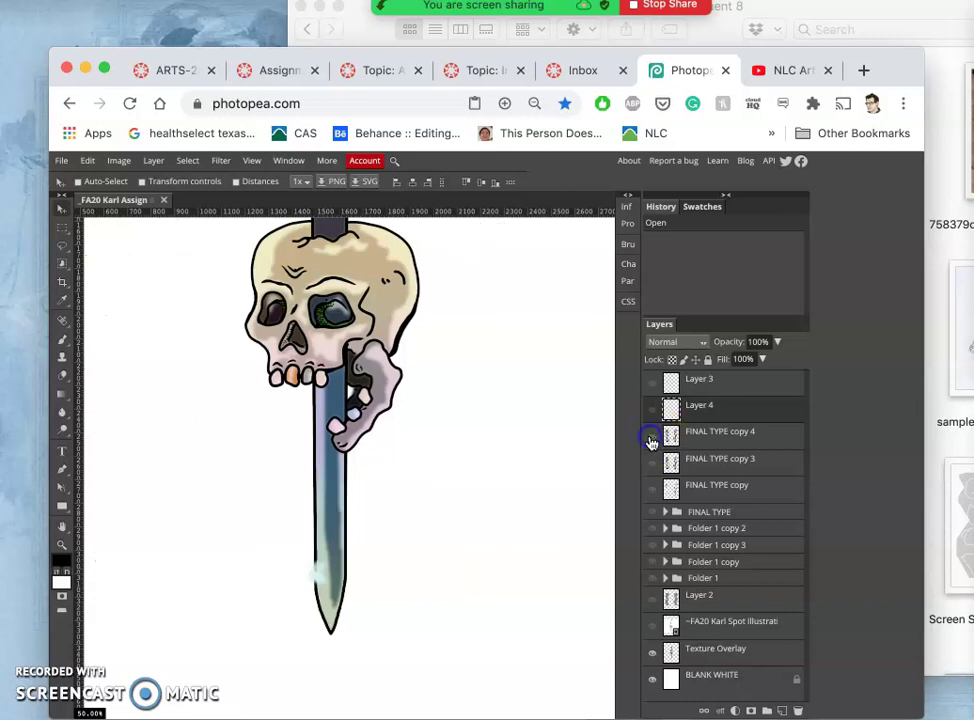
pyautogui.scroll(-2, 573, 461)
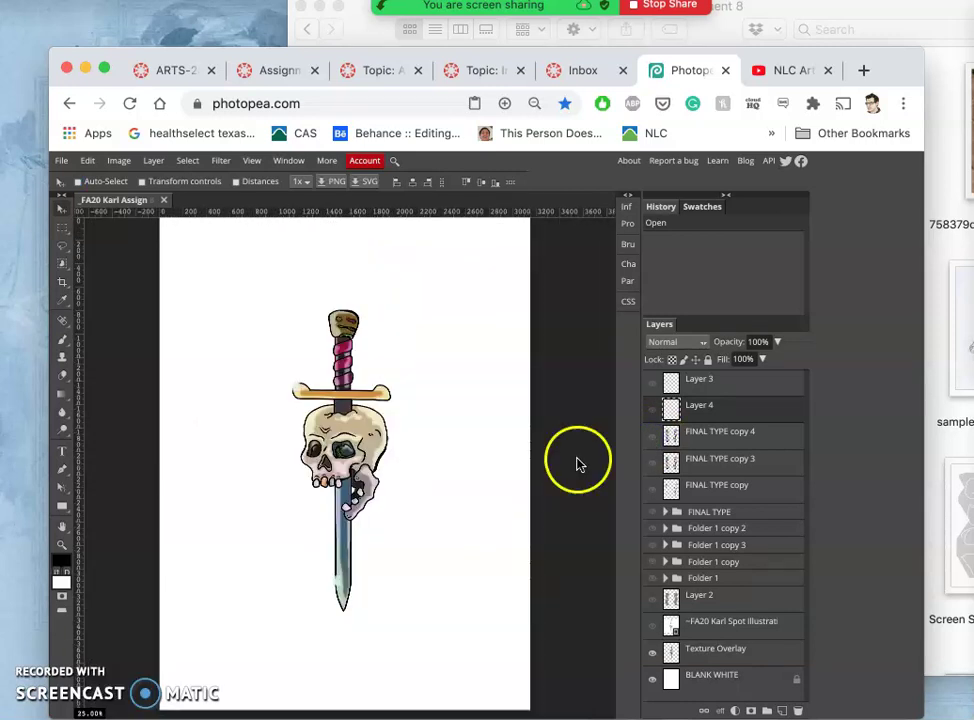
# - Show the FINAL TYPE group temporarily, expand it to view the layers inside, and hide the group again
pyautogui.click(652, 516)
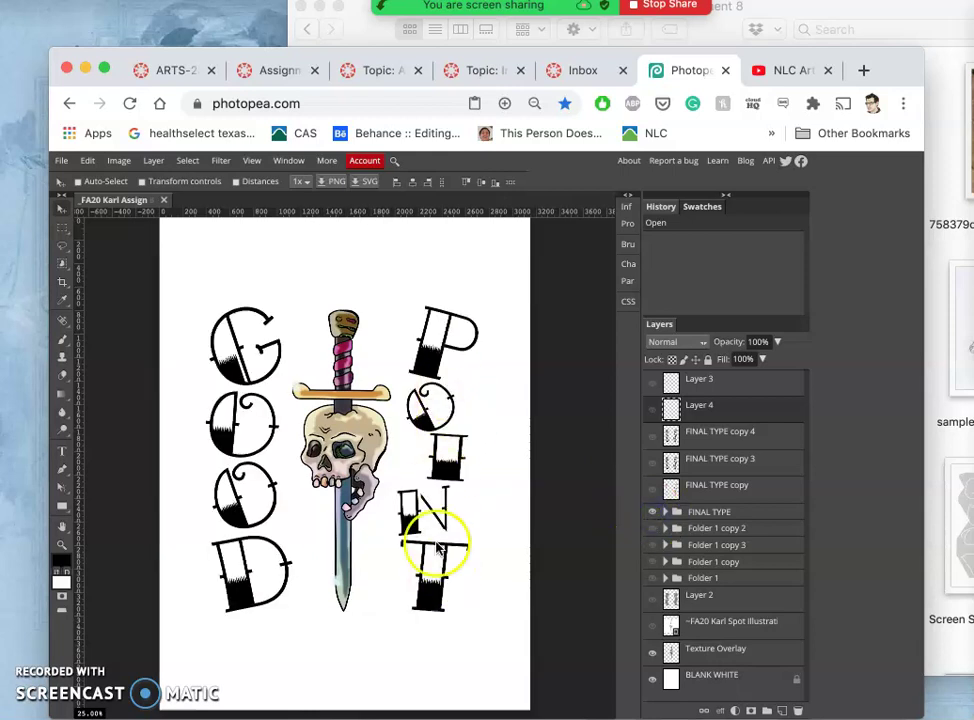
pyautogui.click(666, 517)
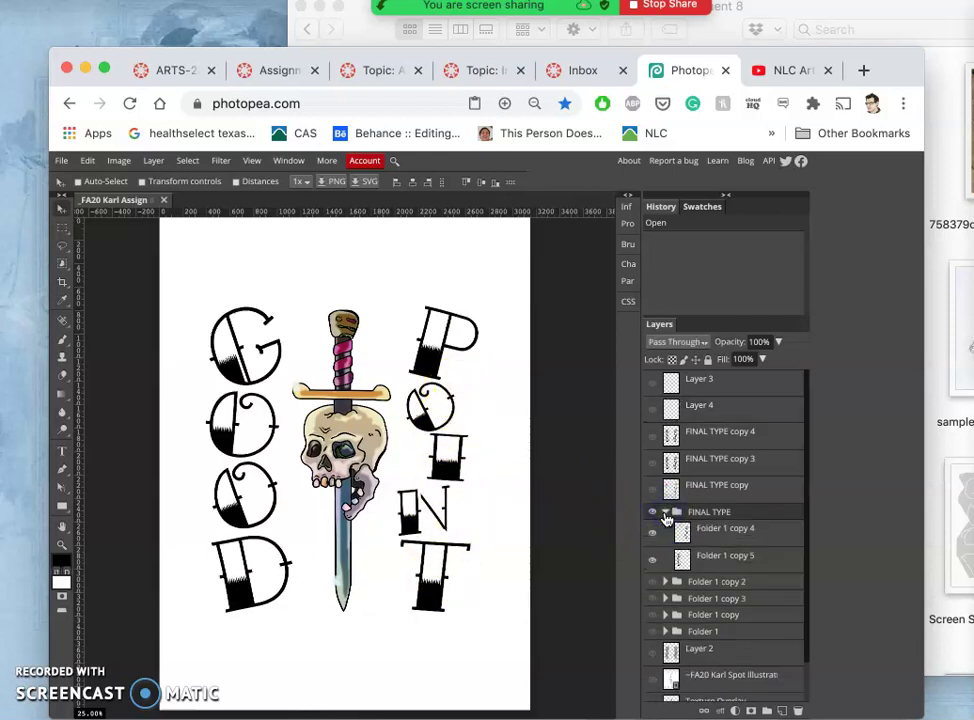
pyautogui.click(653, 514)
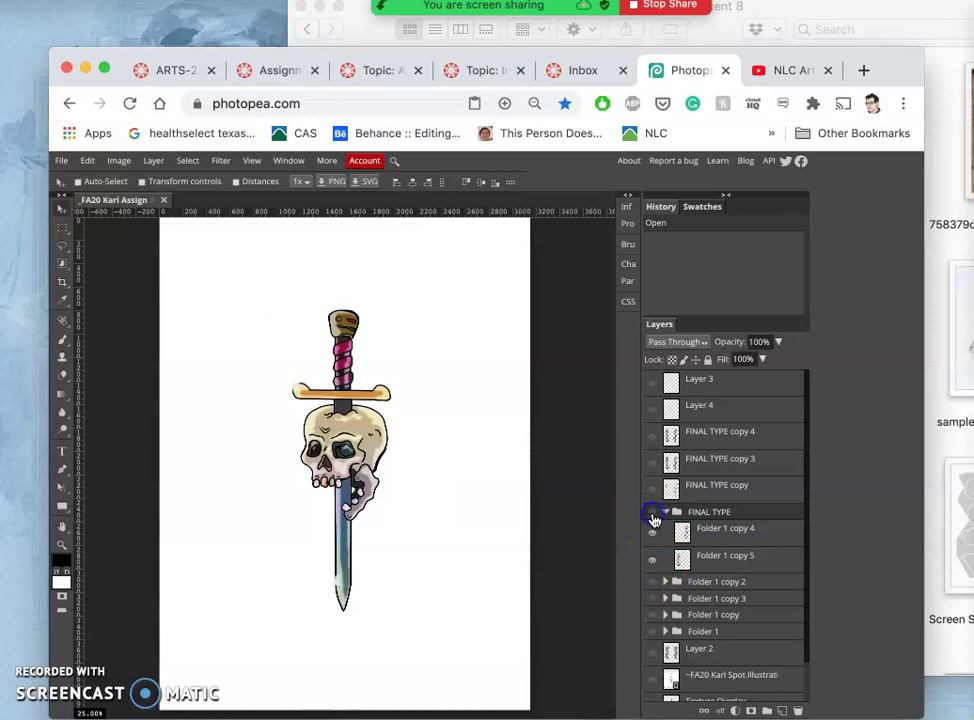
# - Show the FINAL TYPE copy and FINAL TYPE copy 3 layers, toggling copy 3 to compare the lettering
pyautogui.click(653, 495)
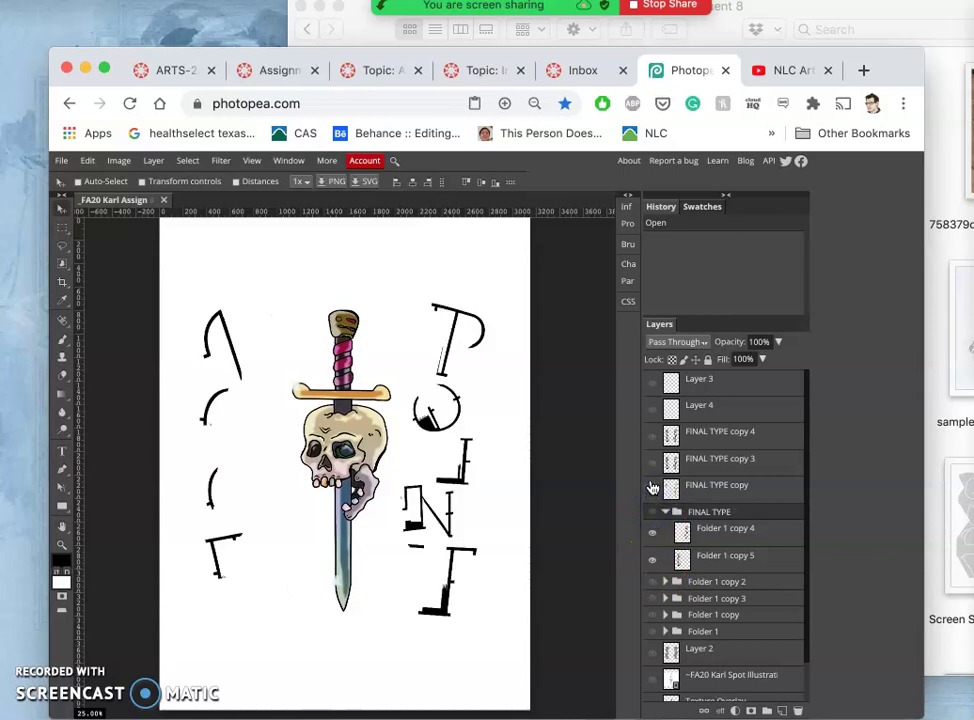
pyautogui.click(652, 468)
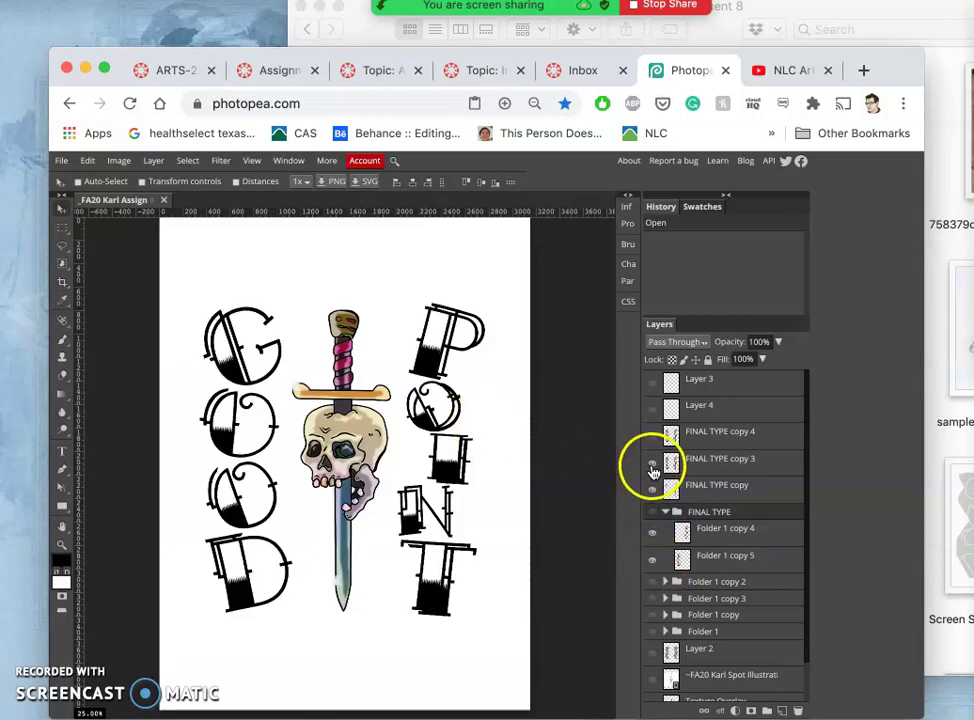
pyautogui.click(647, 468)
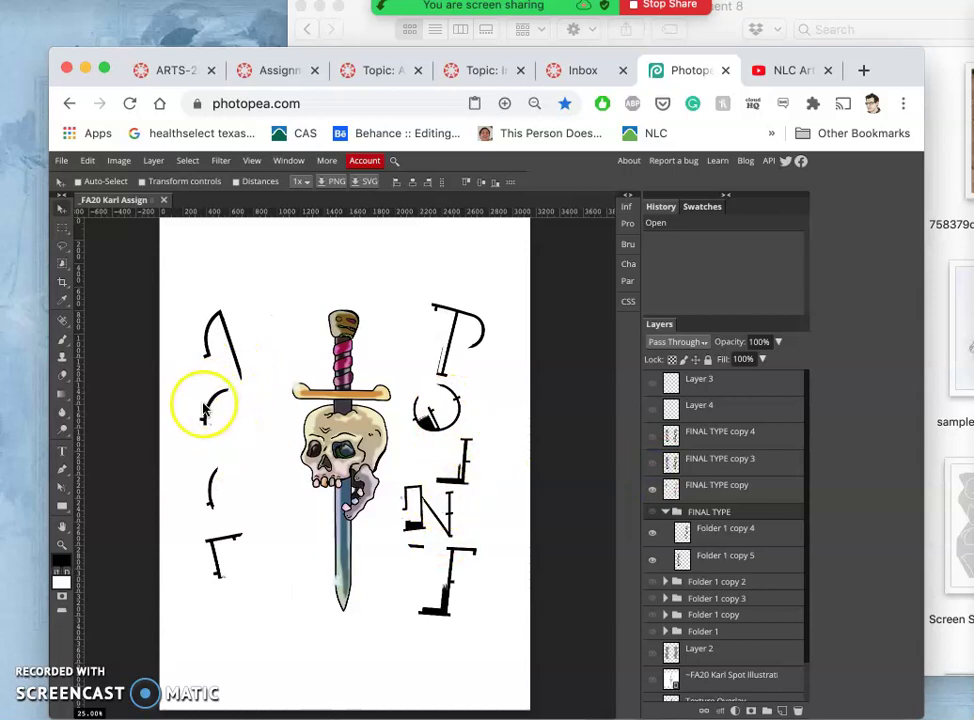
pyautogui.click(652, 466)
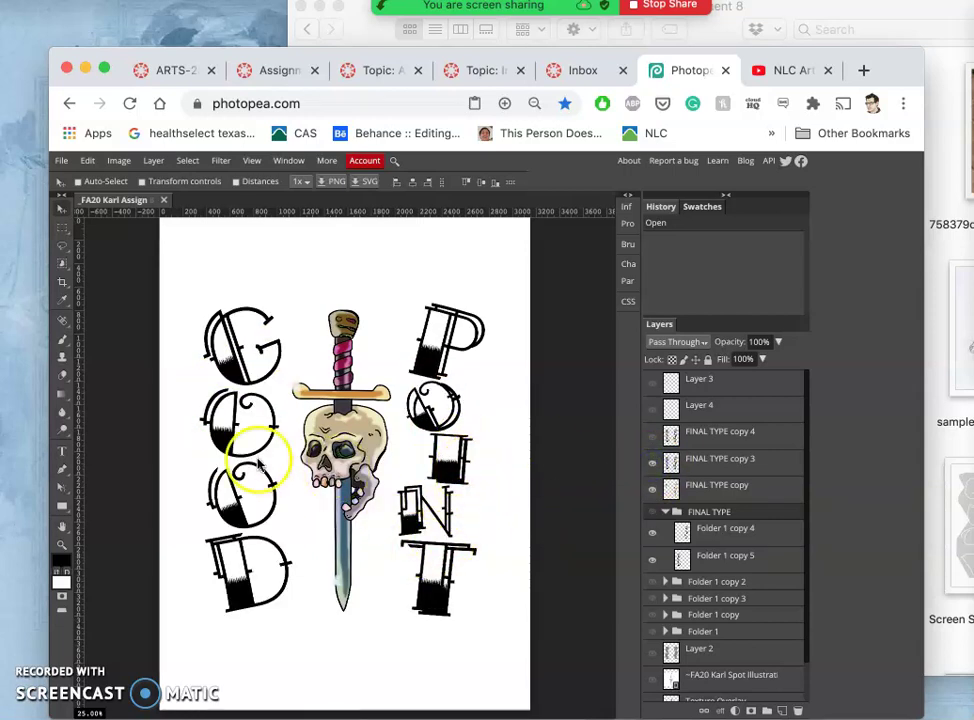
# - Show FINAL TYPE copy 4, Layer 4 and Layer 3, and hide FINAL TYPE copy 3
pyautogui.click(652, 440)
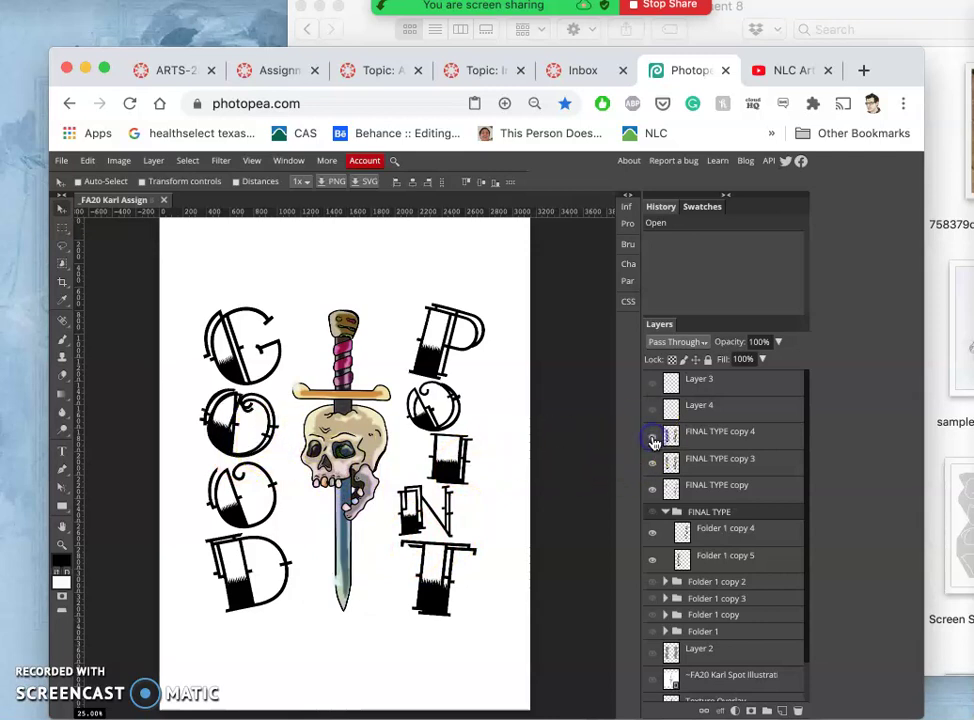
pyautogui.click(653, 412)
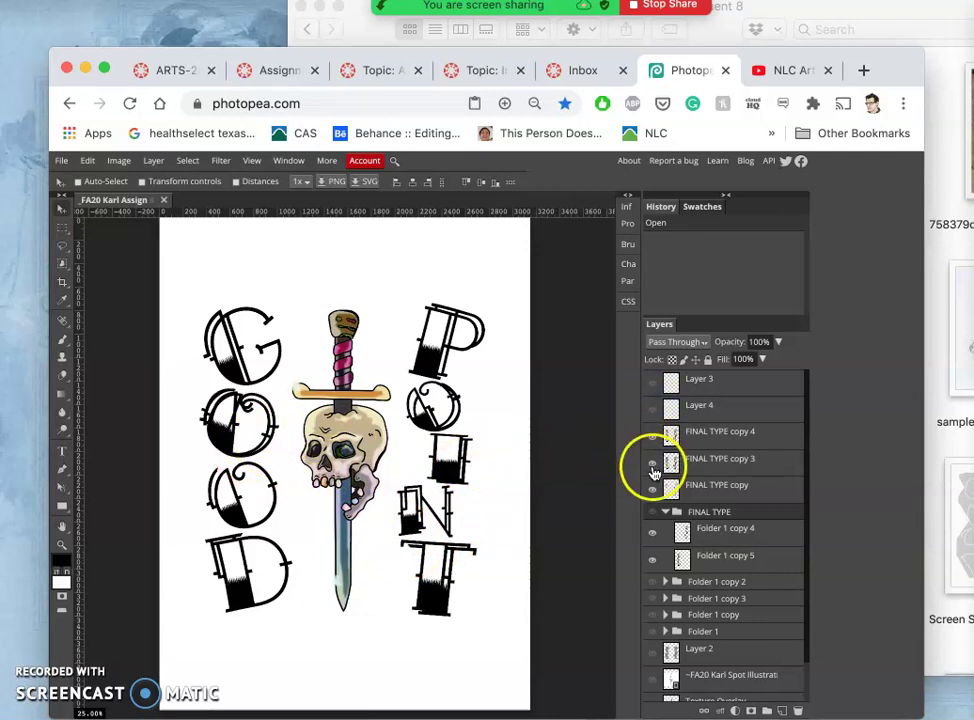
pyautogui.click(652, 462)
pyautogui.click(652, 489)
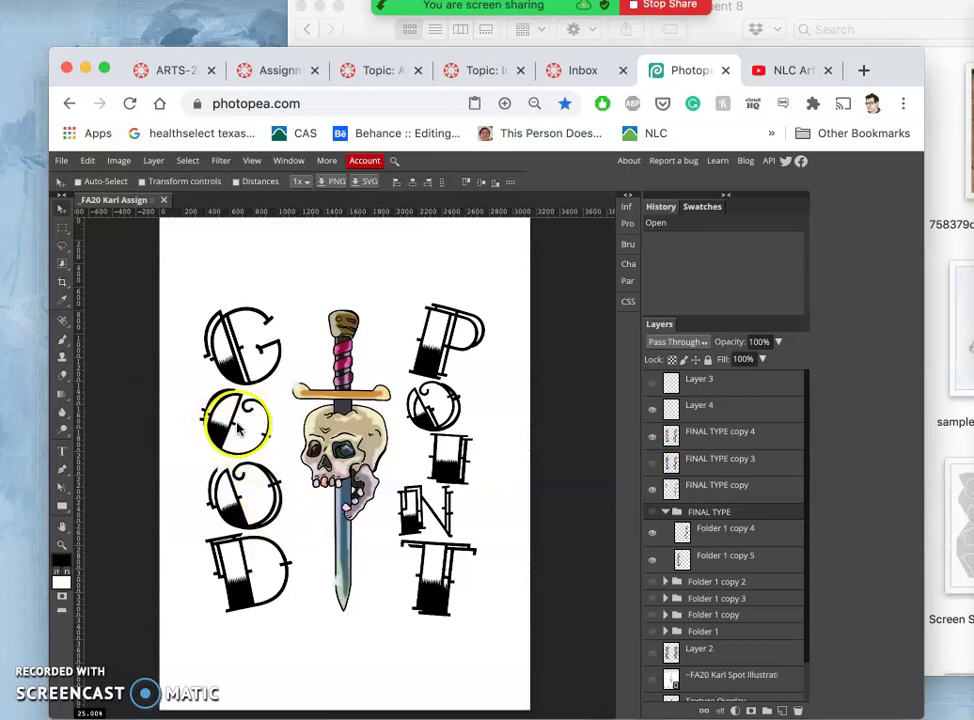
pyautogui.click(653, 390)
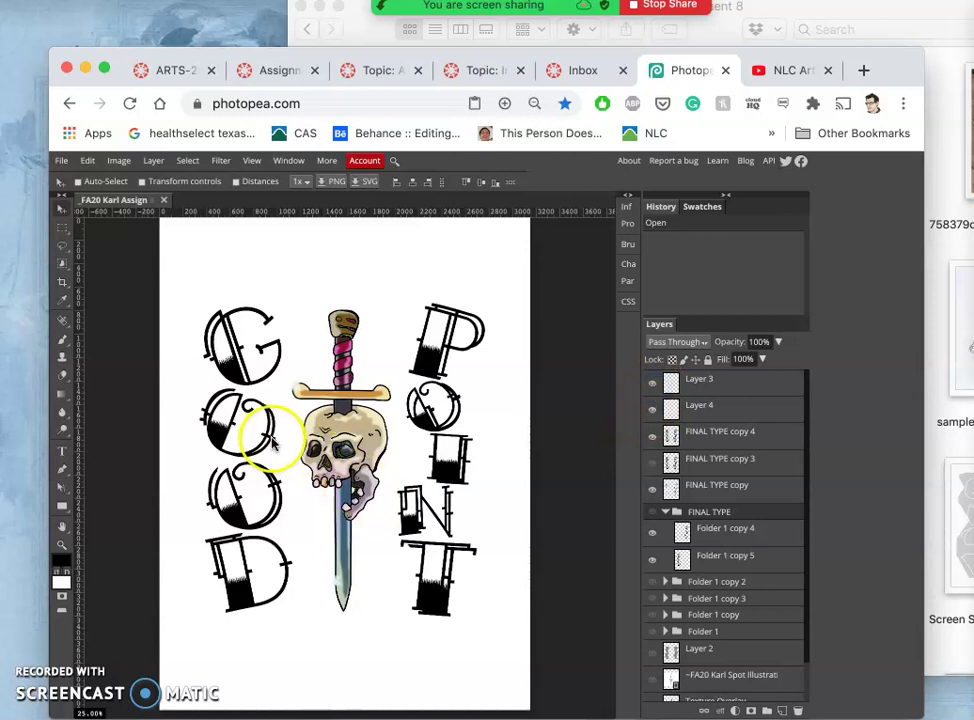
# - Examine the doubled outlines of the G and the first O in GOOD up close
pyautogui.press('super+plus')
pyautogui.press('super+plus')
pyautogui.press('super+plus')
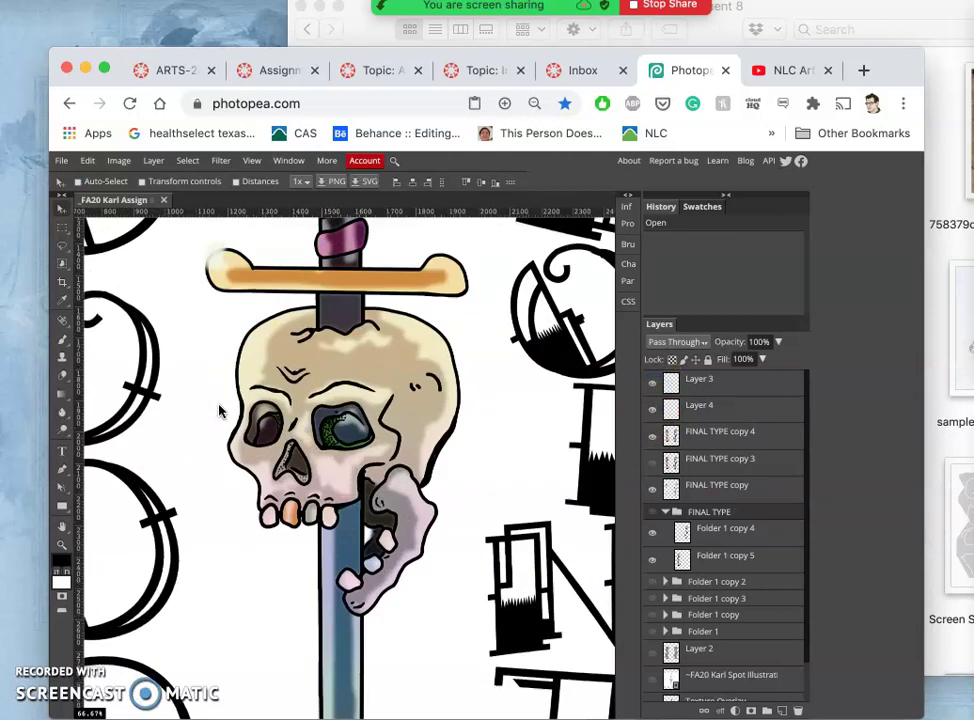
pyautogui.hscroll(-5, 220, 410)
pyautogui.scroll(1, 220, 410)
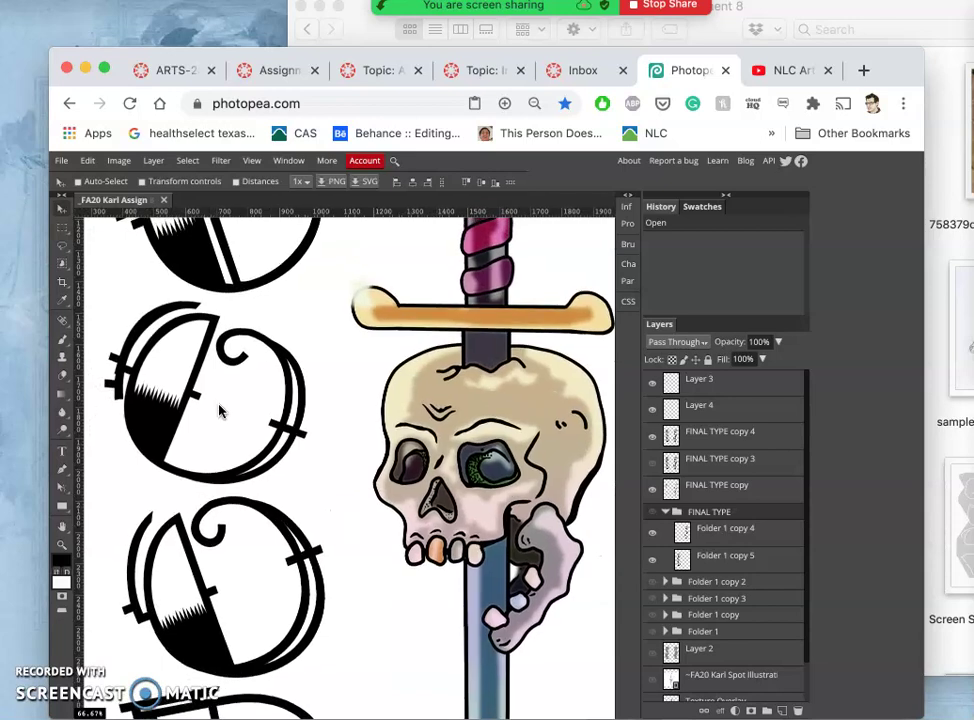
pyautogui.scroll(3, 220, 410)
pyautogui.hscroll(-2, 220, 410)
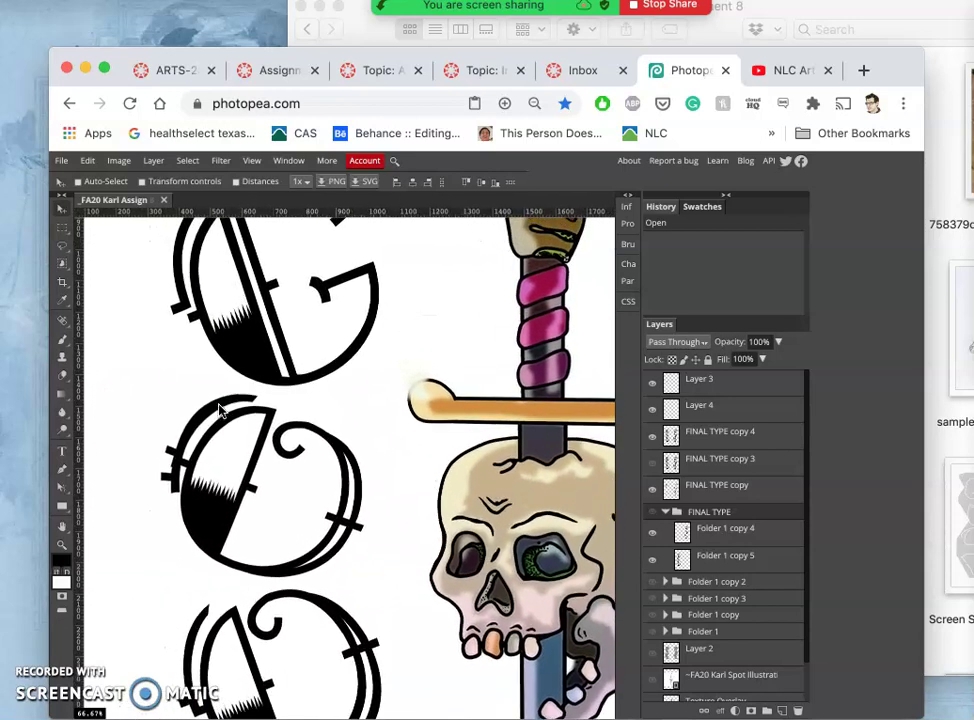
pyautogui.scroll(3, 222, 410)
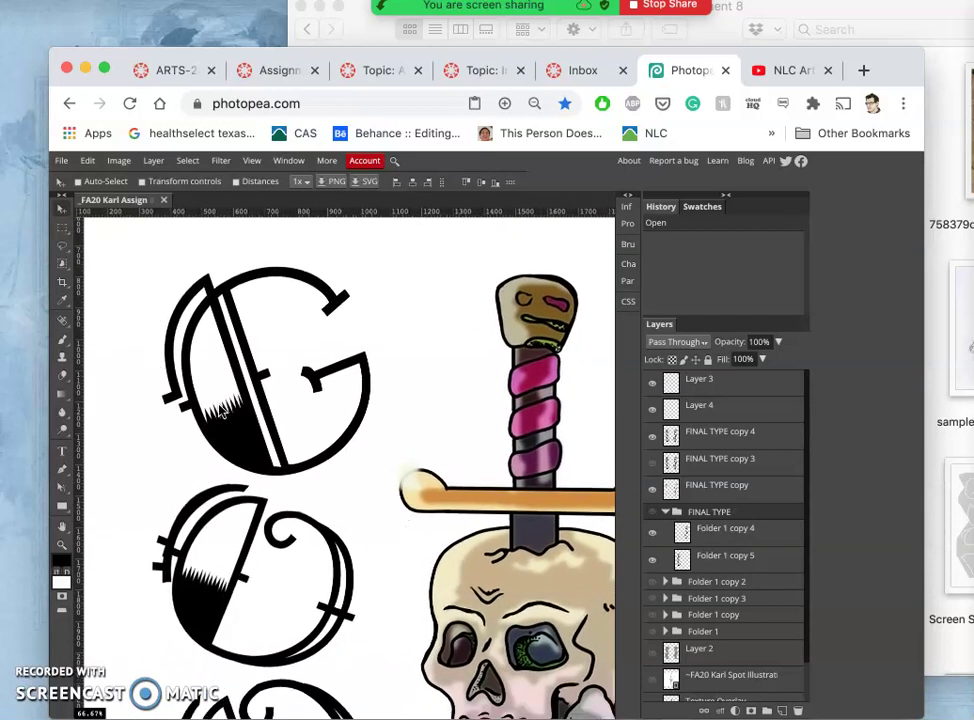
pyautogui.scroll(8, 220, 410)
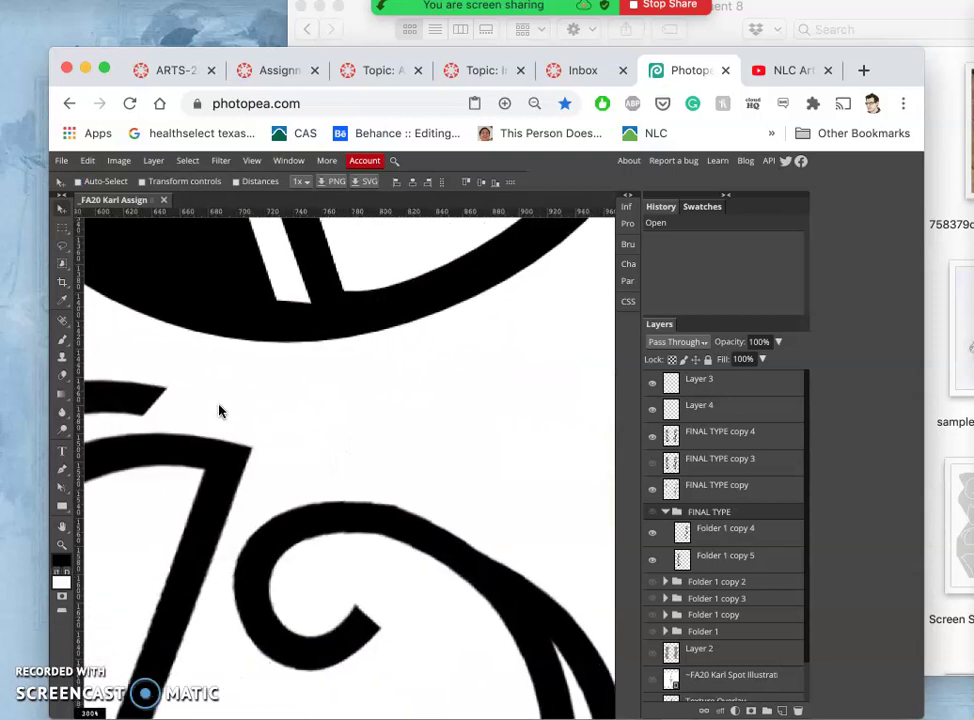
pyautogui.hscroll(-6, 220, 410)
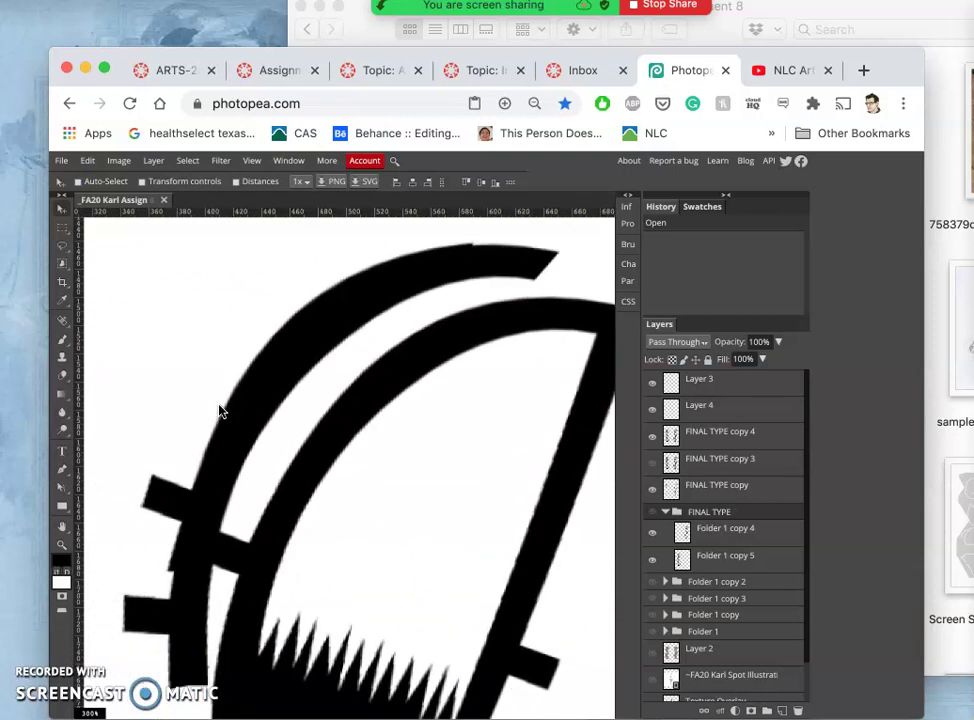
pyautogui.hscroll(-1, 220, 410)
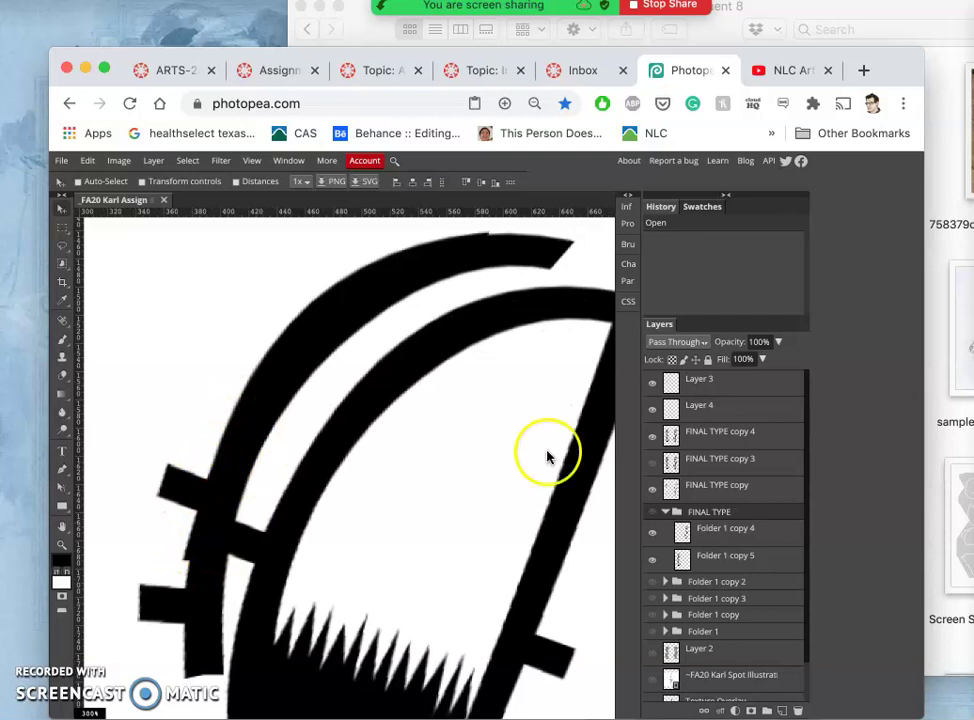
# - Hide the FINAL TYPE copy layer to remove the extra outline piece on the first O
pyautogui.click(652, 497)
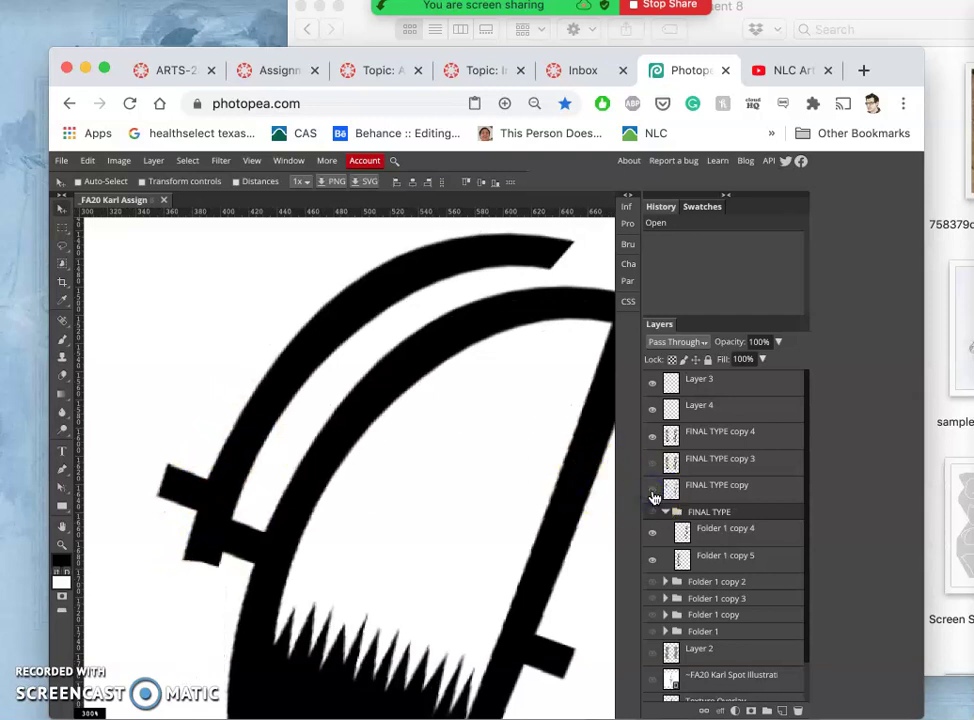
pyautogui.hscroll(1, 421, 464)
pyautogui.scroll(-5, 421, 464)
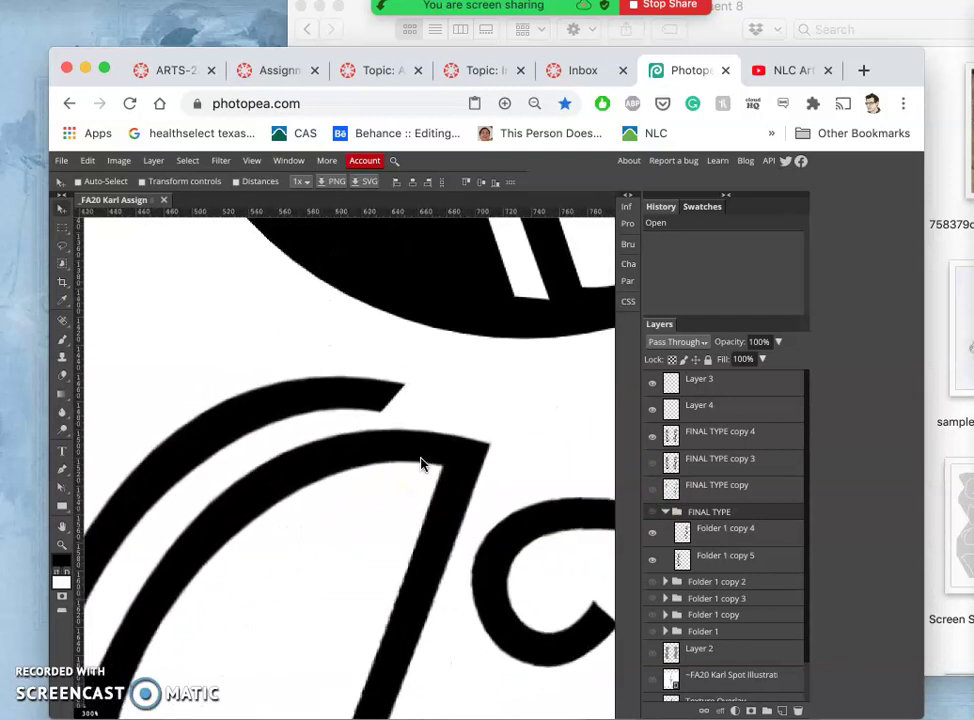
# - Toggle Layer 4 and Layer 3 off and back on to check what they contribute to the lettering
pyautogui.click(651, 409)
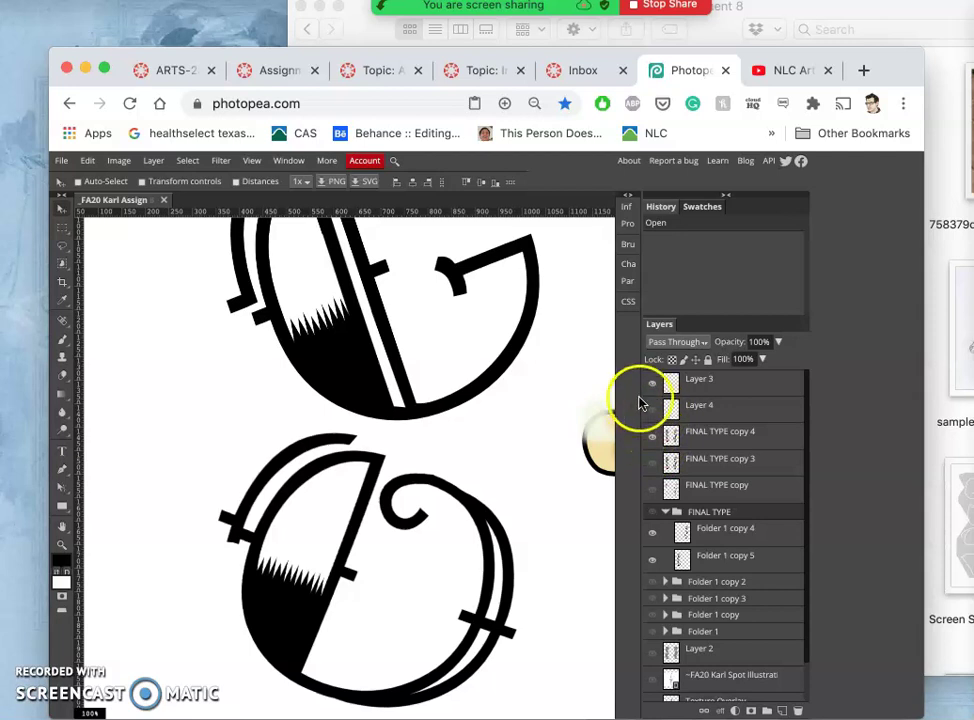
pyautogui.click(654, 383)
pyautogui.click(654, 383)
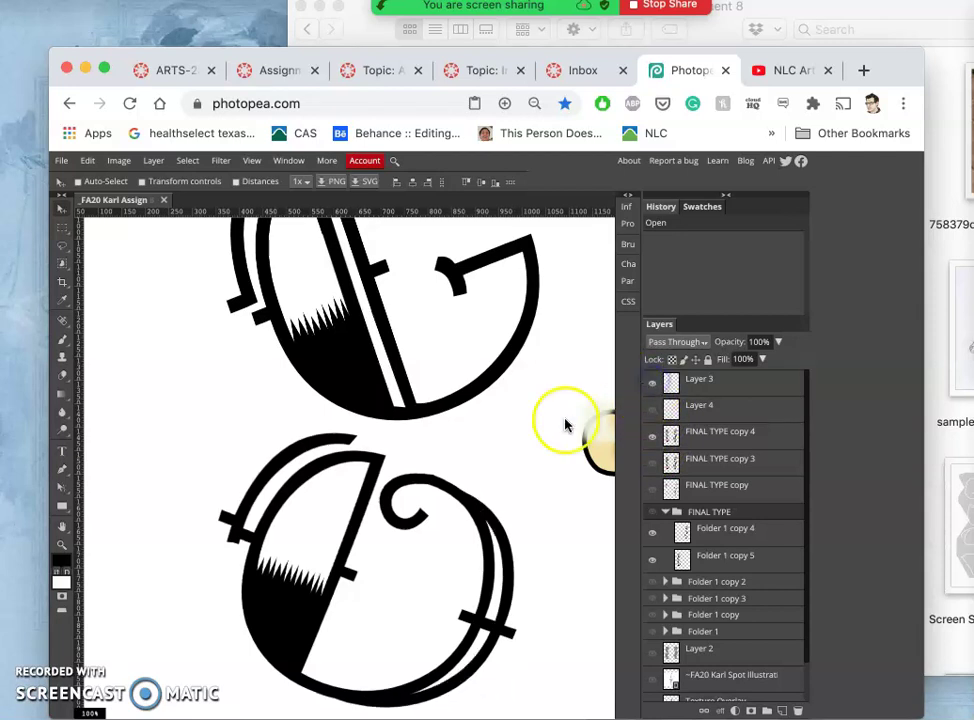
pyautogui.scroll(-5, 500, 432)
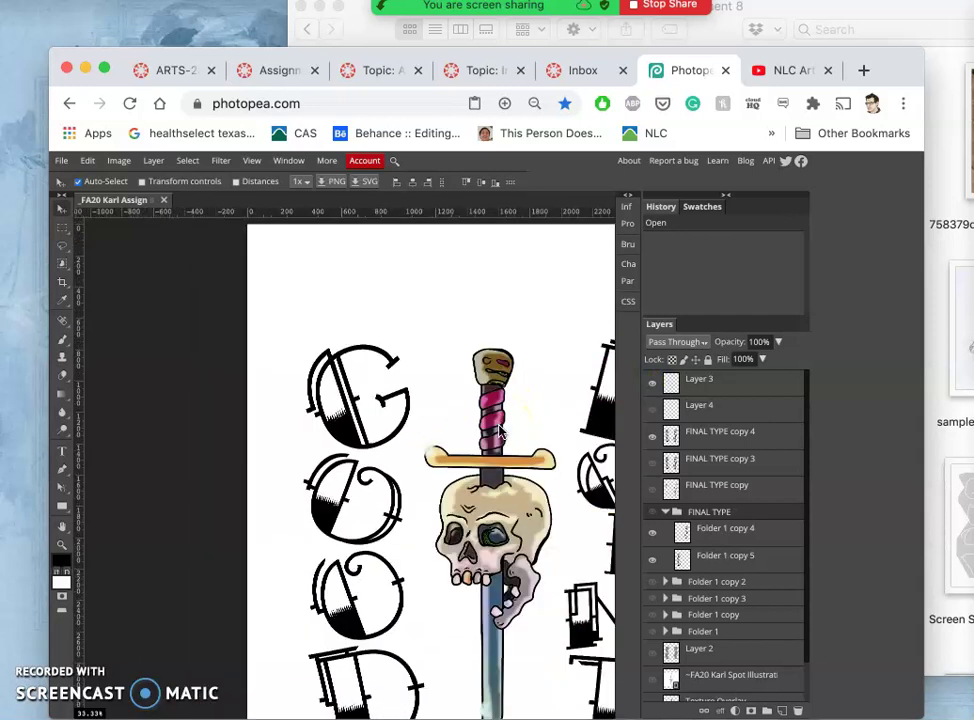
pyautogui.click(650, 411)
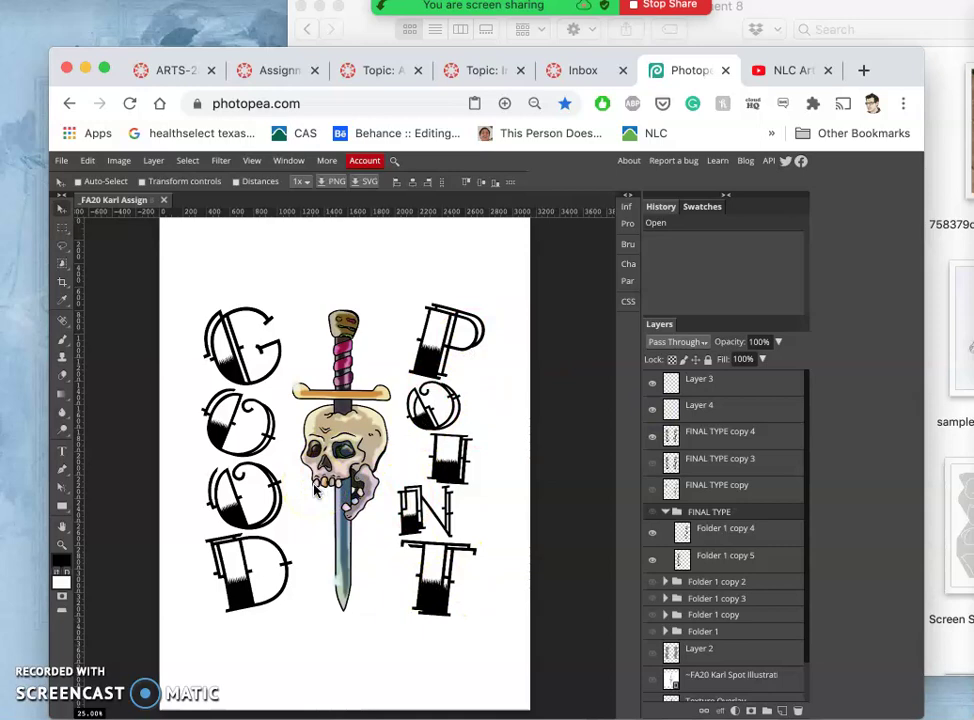
# - Examine the crossbar and upper stem of the T in POINT up close
pyautogui.press('super+plus')
pyautogui.press('super+plus')
pyautogui.scroll(-3, 314, 485)
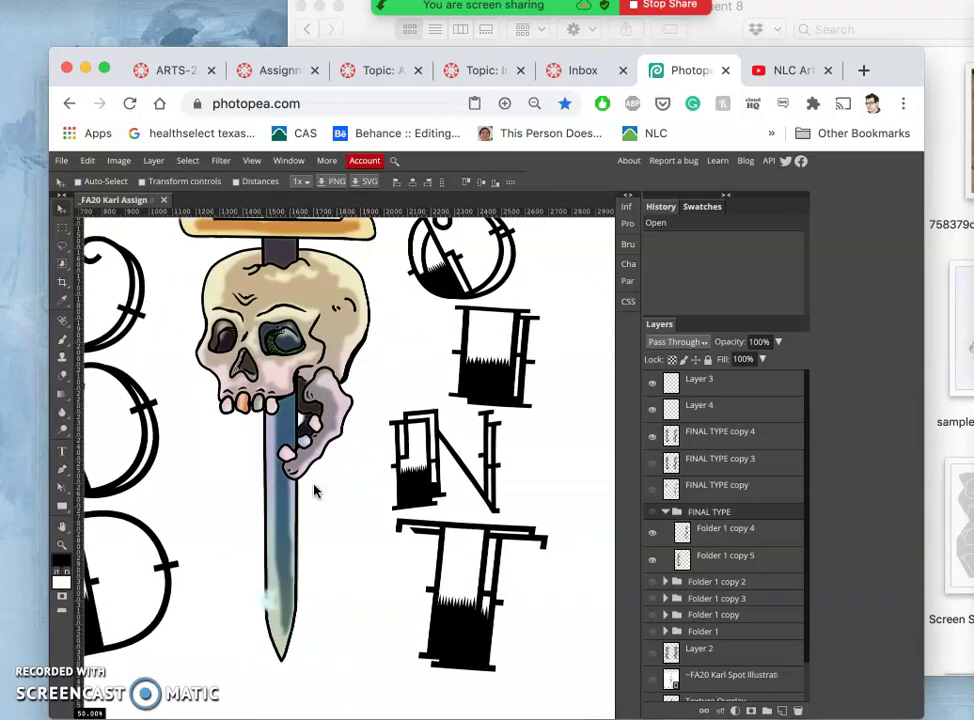
pyautogui.scroll(-2, 314, 490)
pyautogui.hscroll(2, 314, 490)
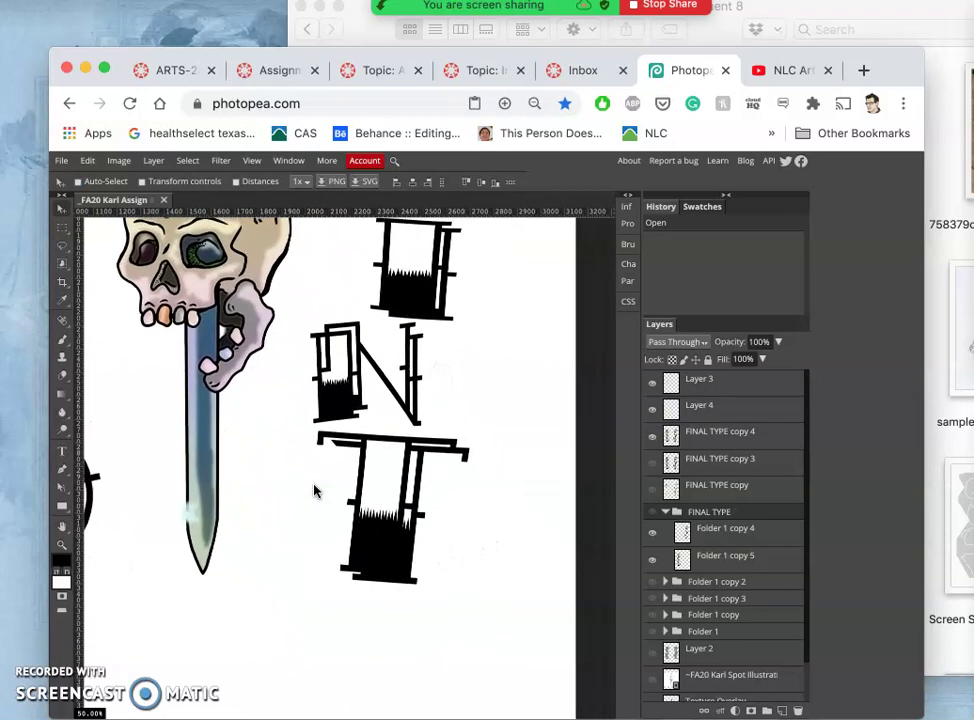
pyautogui.press('super+plus')
pyautogui.press('super+plus')
pyautogui.hscroll(2, 303, 460)
pyautogui.scroll(1, 303, 460)
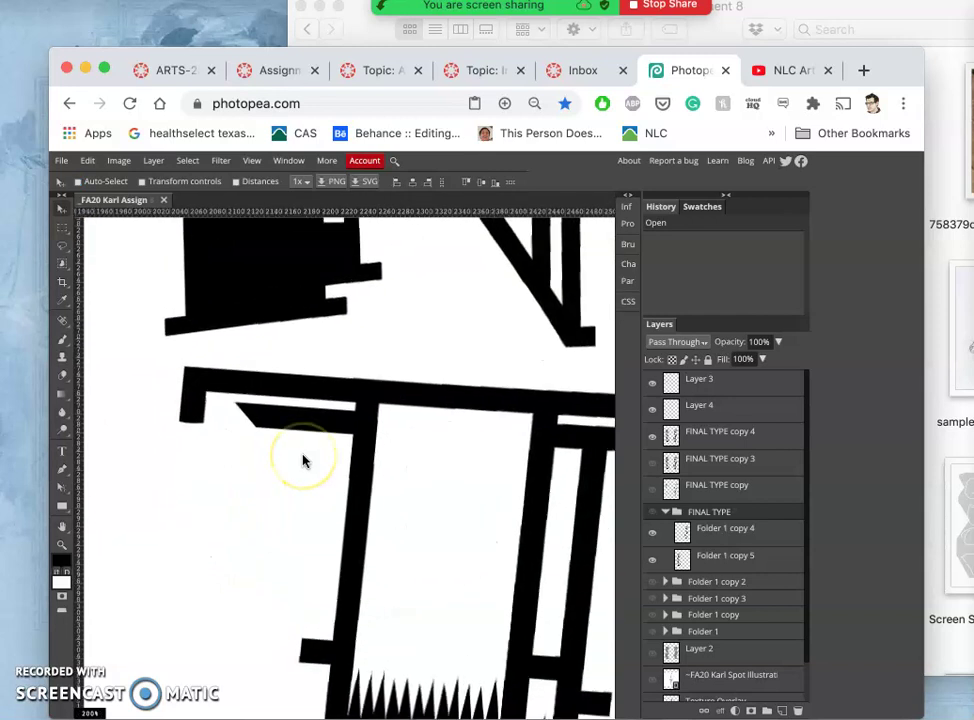
# - Compare the narrow inner strips of the I and N in POINT with the jagged black fill in the T's side strip
pyautogui.scroll(6, 303, 460)
pyautogui.hscroll(5, 303, 460)
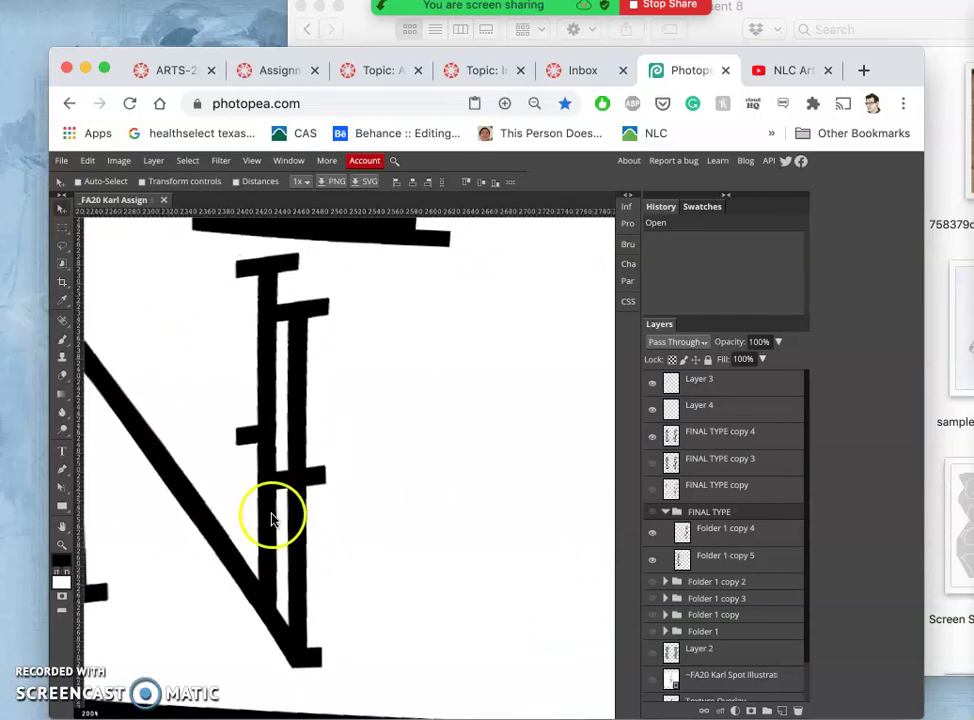
pyautogui.scroll(5, 284, 531)
pyautogui.hscroll(-1, 284, 531)
pyautogui.click(420, 311)
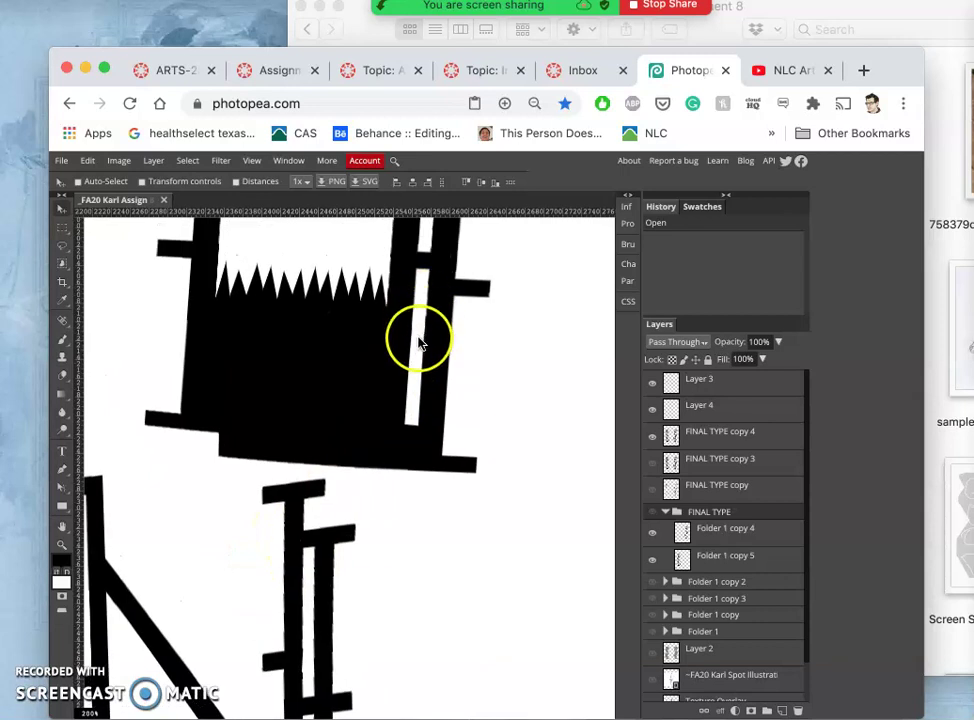
pyautogui.scroll(-5, 402, 435)
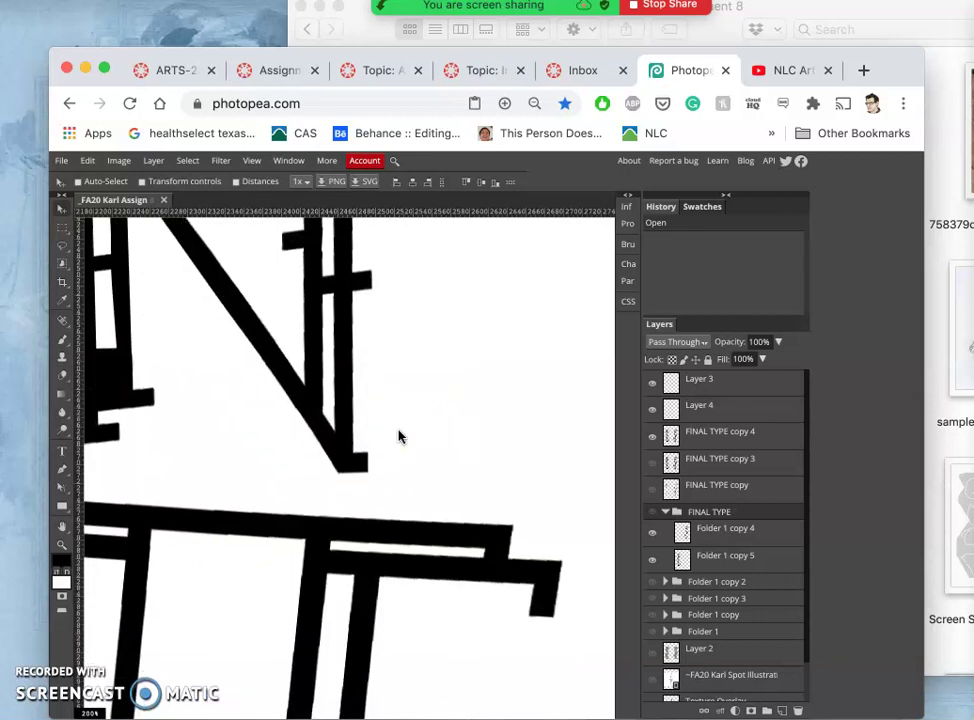
pyautogui.scroll(5, 398, 436)
pyautogui.hscroll(-1, 398, 436)
pyautogui.click(360, 425)
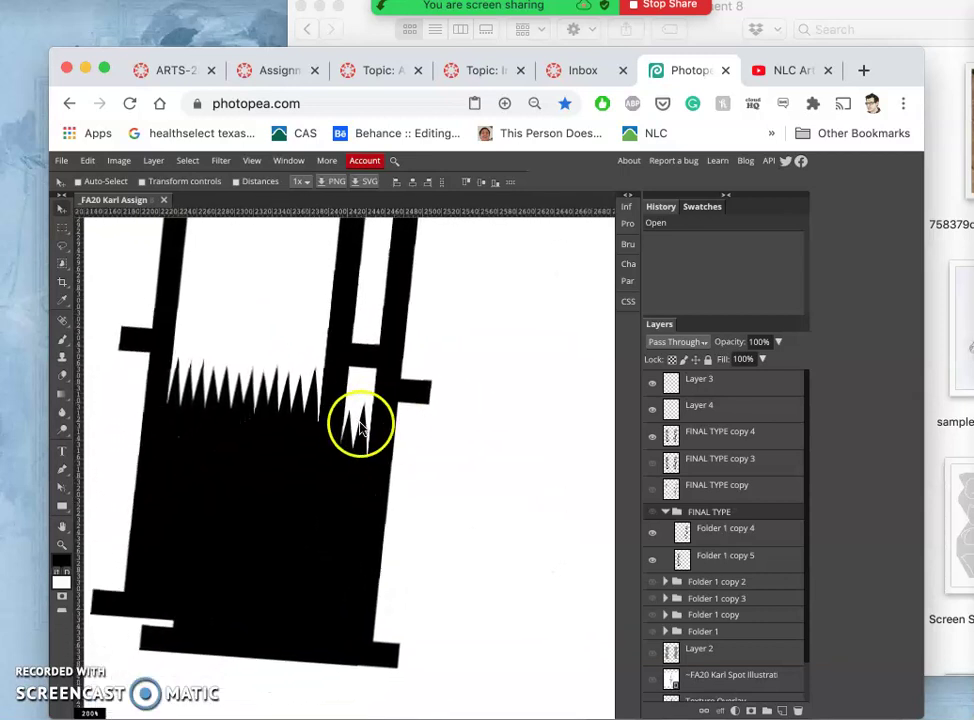
pyautogui.moveTo(360, 425); pyautogui.dragTo(380, 453)
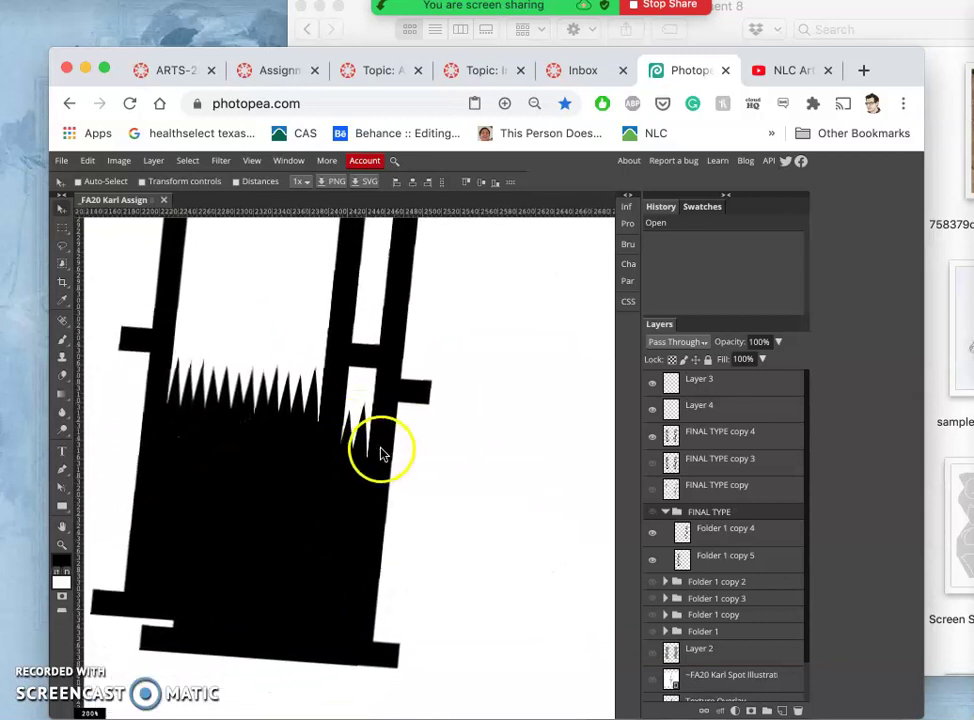
# - Activate the T's layer, FINAL TYPE copy 4, using Auto-Select and switch to the Polygonal Lasso
pyautogui.click(79, 183)
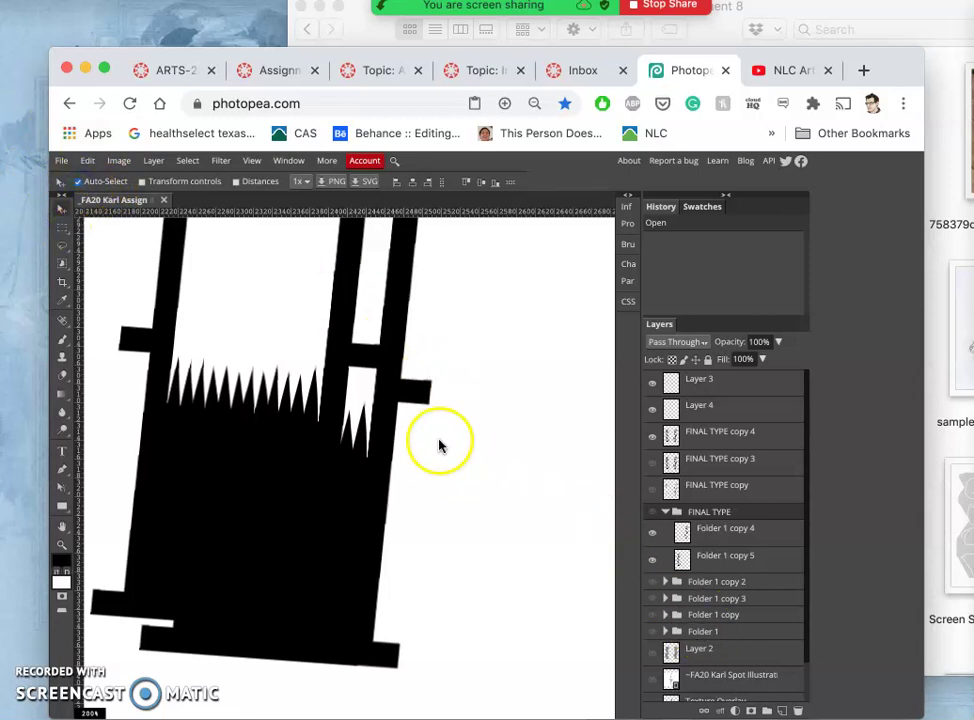
pyautogui.click(650, 438)
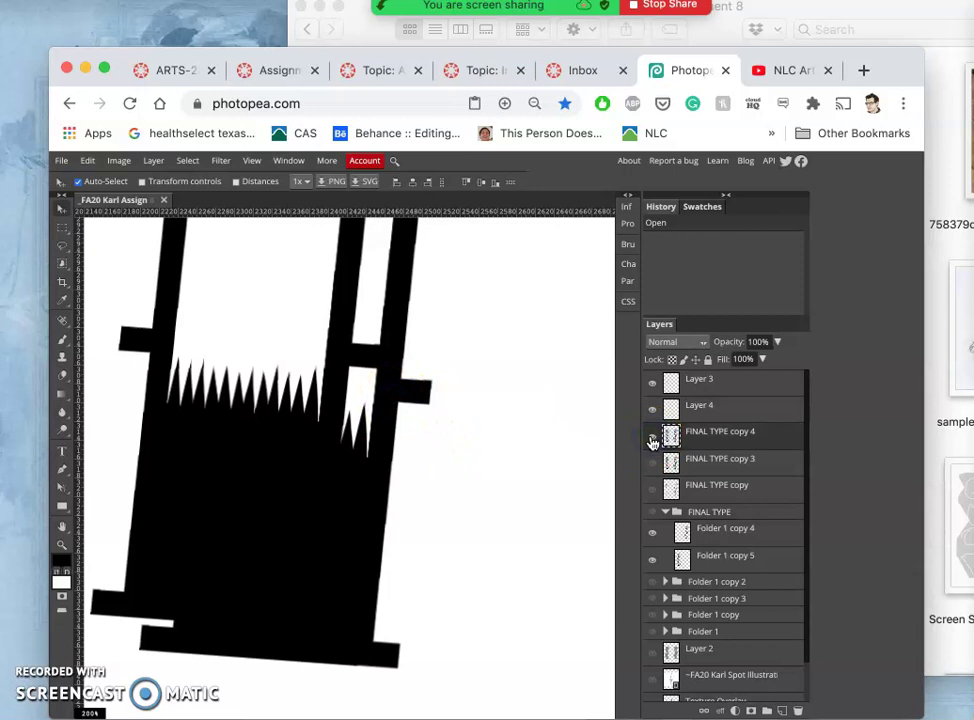
pyautogui.click(652, 440)
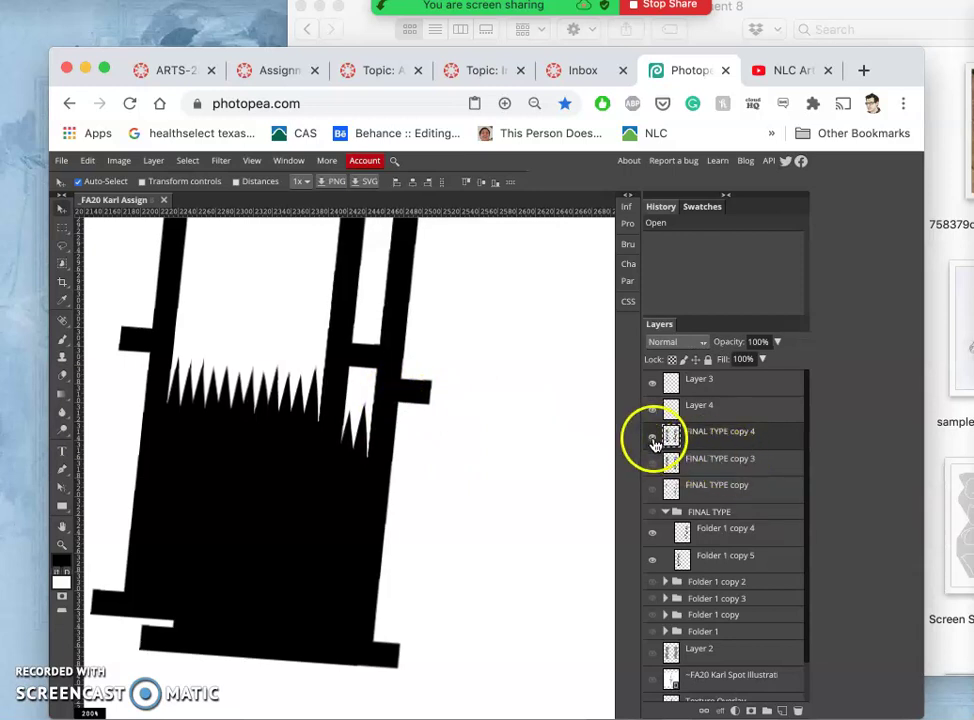
pyautogui.click(653, 440)
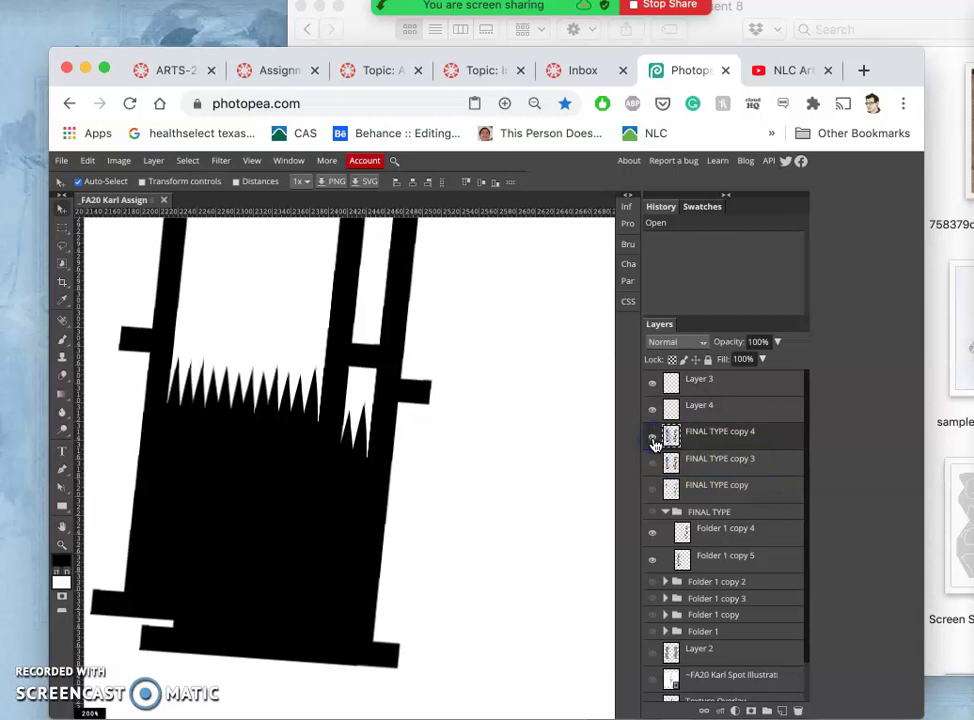
pyautogui.moveTo(667, 432); pyautogui.dragTo(38, 285)
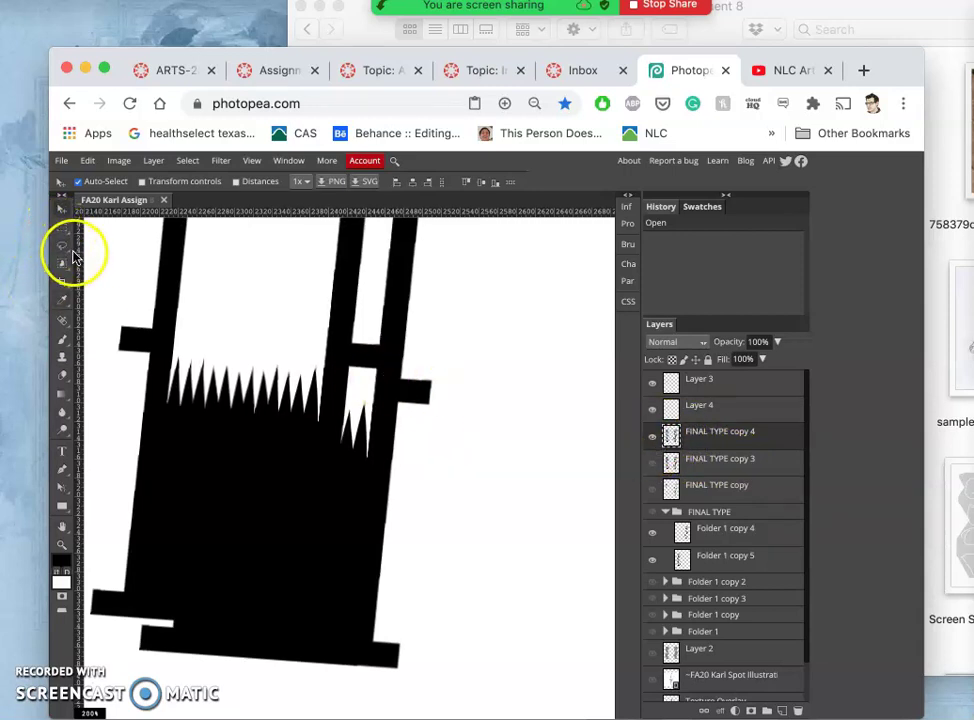
pyautogui.moveTo(63, 252); pyautogui.dragTo(99, 270)
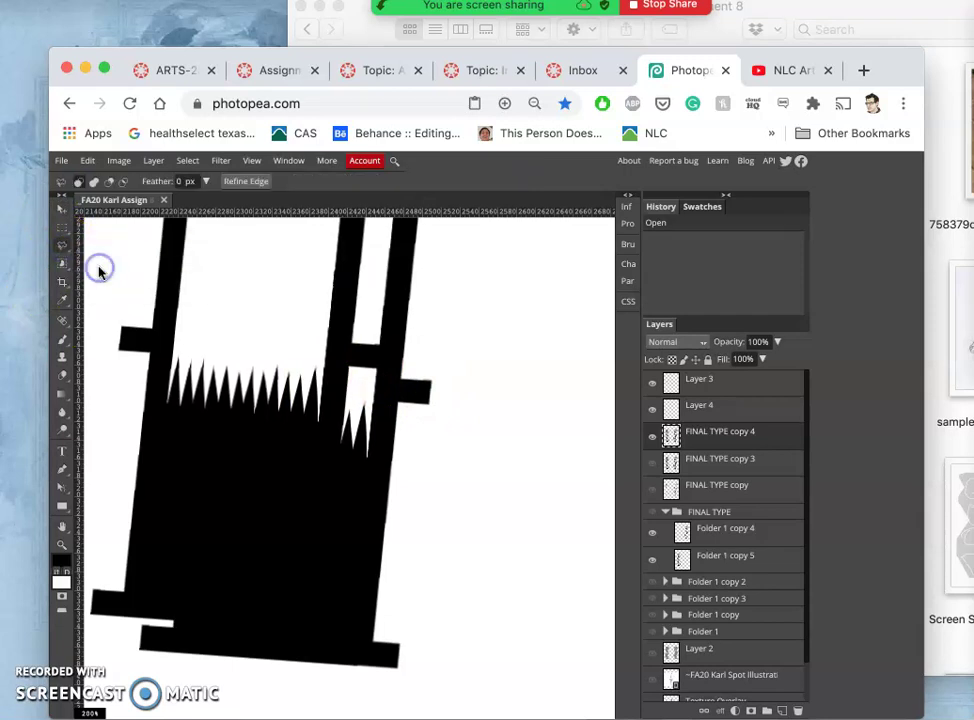
pyautogui.click(349, 380)
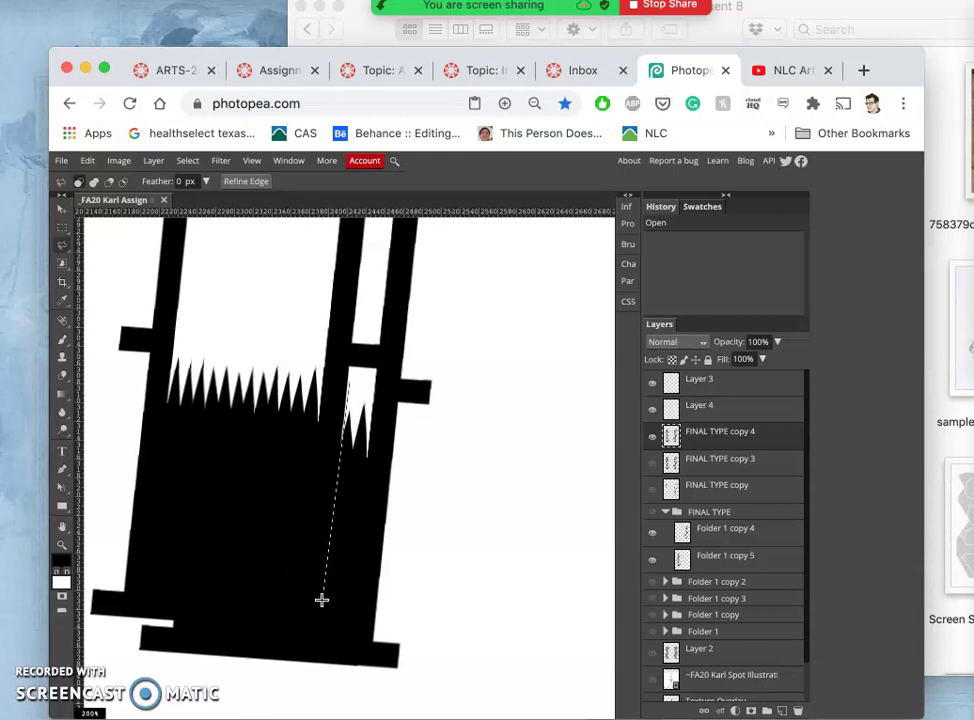
pyautogui.click(322, 599)
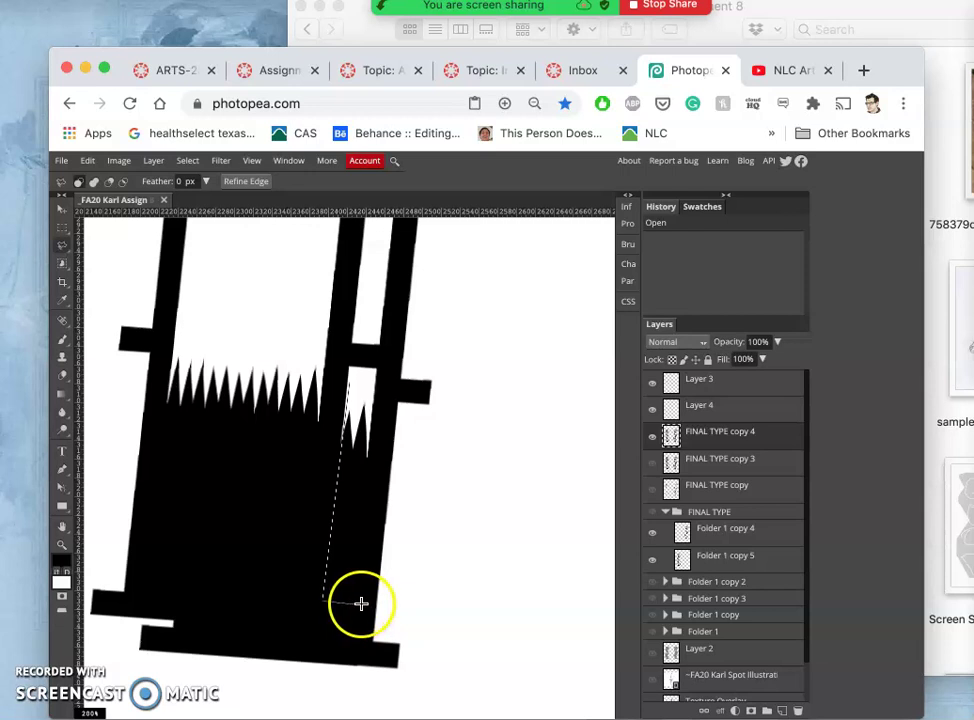
pyautogui.click(358, 604)
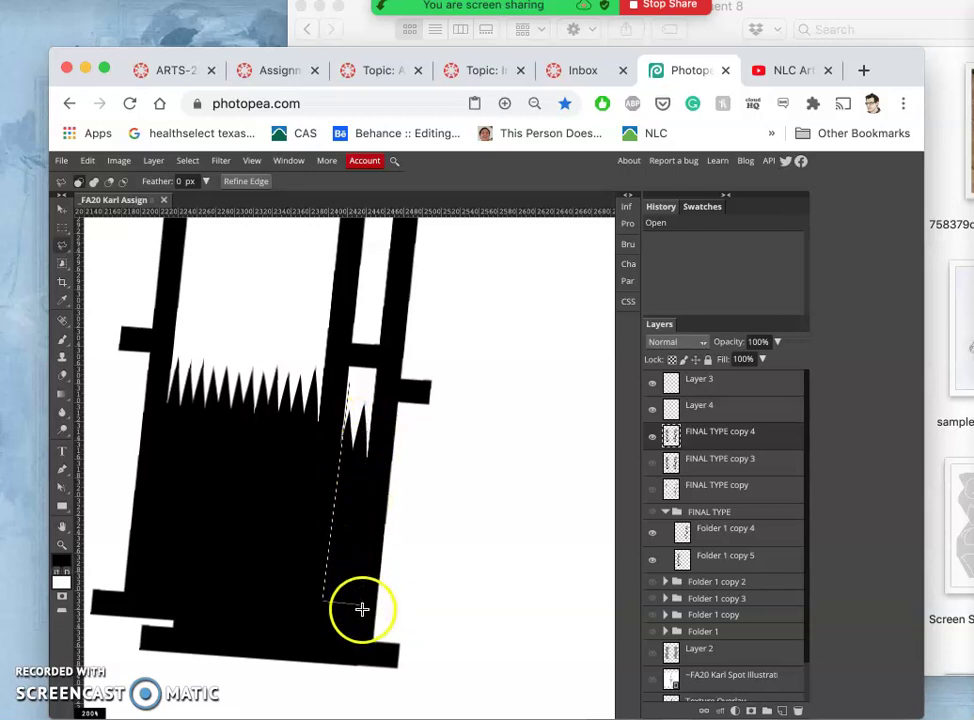
pyautogui.press('super+comma')
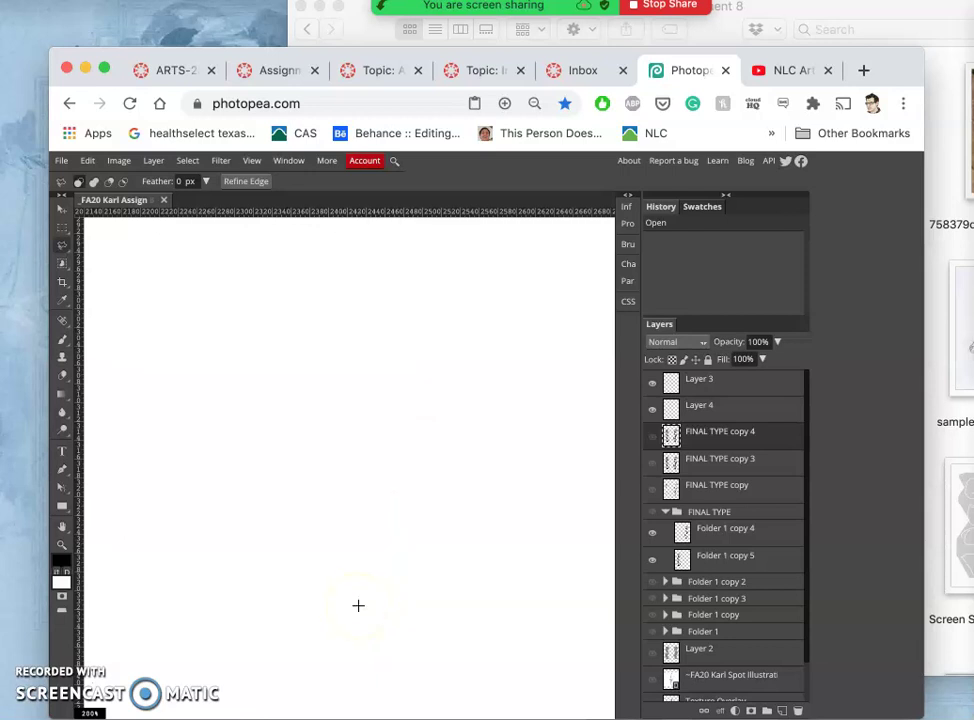
pyautogui.press('super+comma')
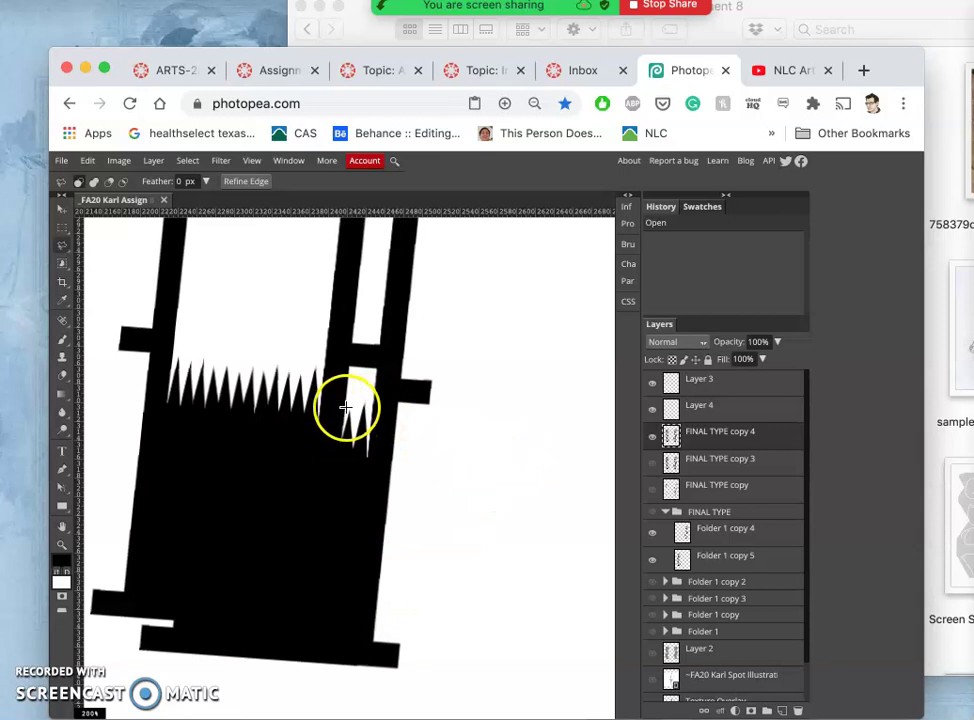
# - Outline the narrow black-filled strip beside the T's stem with the Polygonal Lasso, clear it from FINAL TYPE copy 4 and deselect
pyautogui.moveTo(345, 407)
pyautogui.mouseDown()
pyautogui.moveTo(371, 407)
pyautogui.moveTo(373, 396)
pyautogui.moveTo(351, 612)
pyautogui.mouseUp()
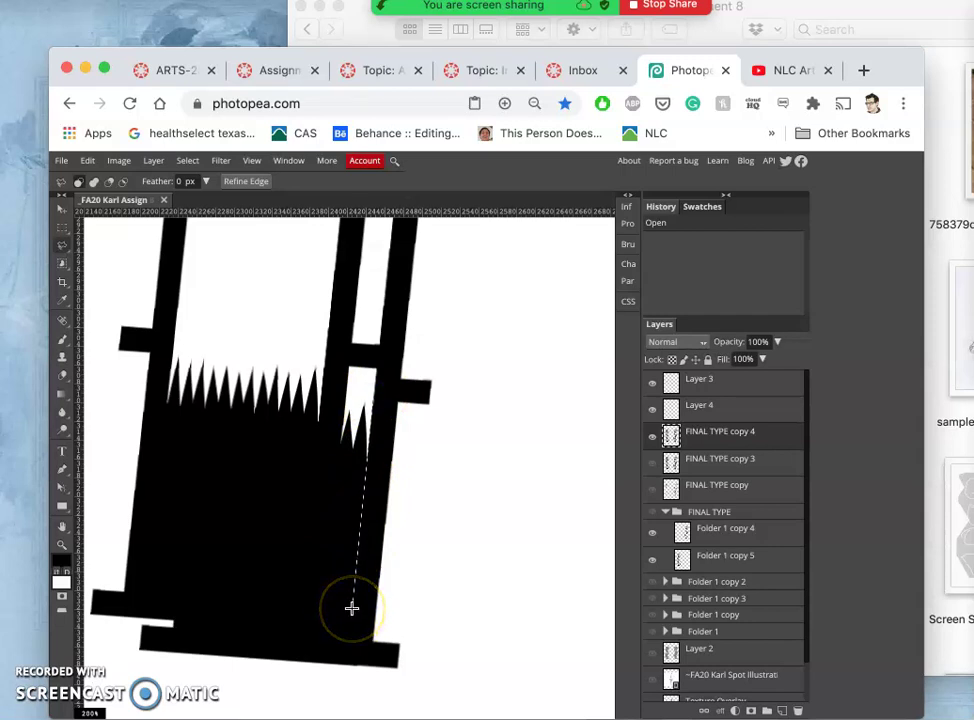
pyautogui.moveTo(351, 607); pyautogui.dragTo(351, 607)
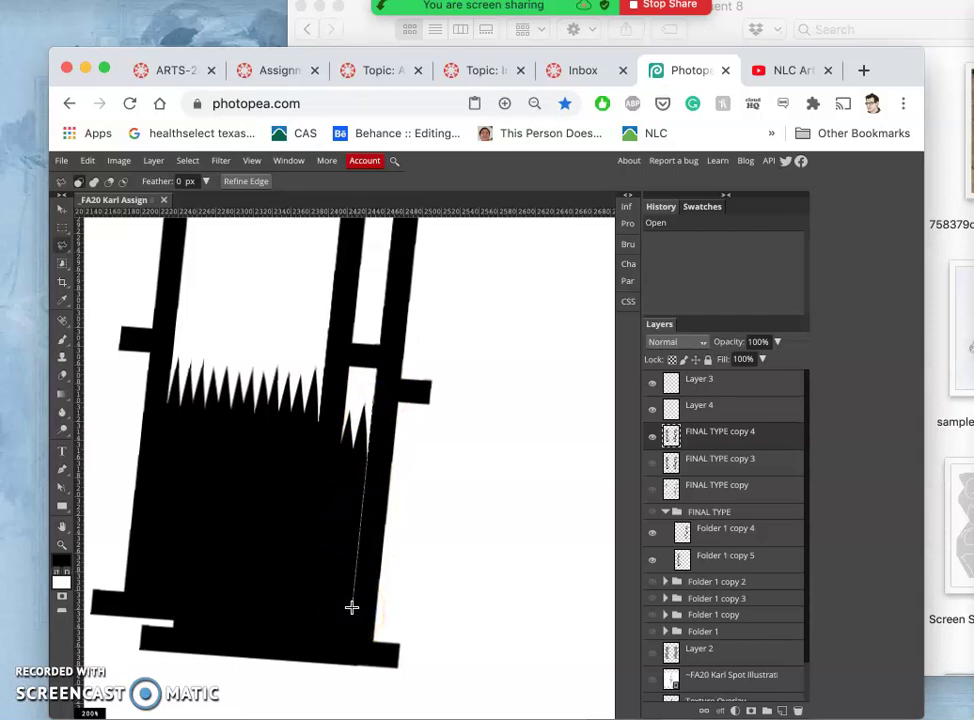
pyautogui.click(351, 607)
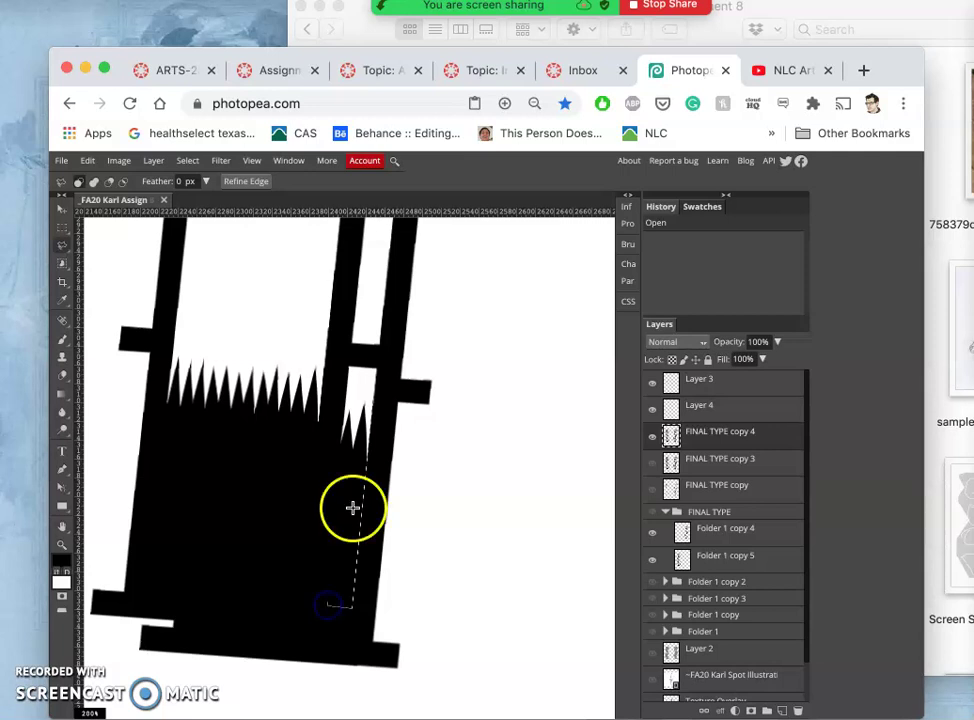
pyautogui.click(362, 405)
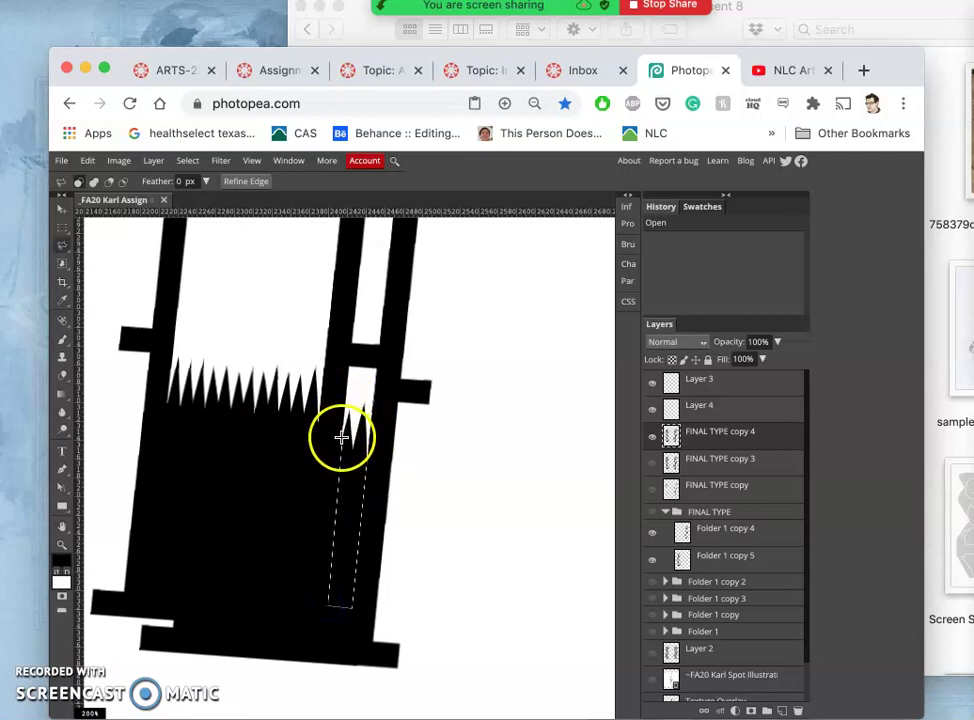
pyautogui.click(354, 604)
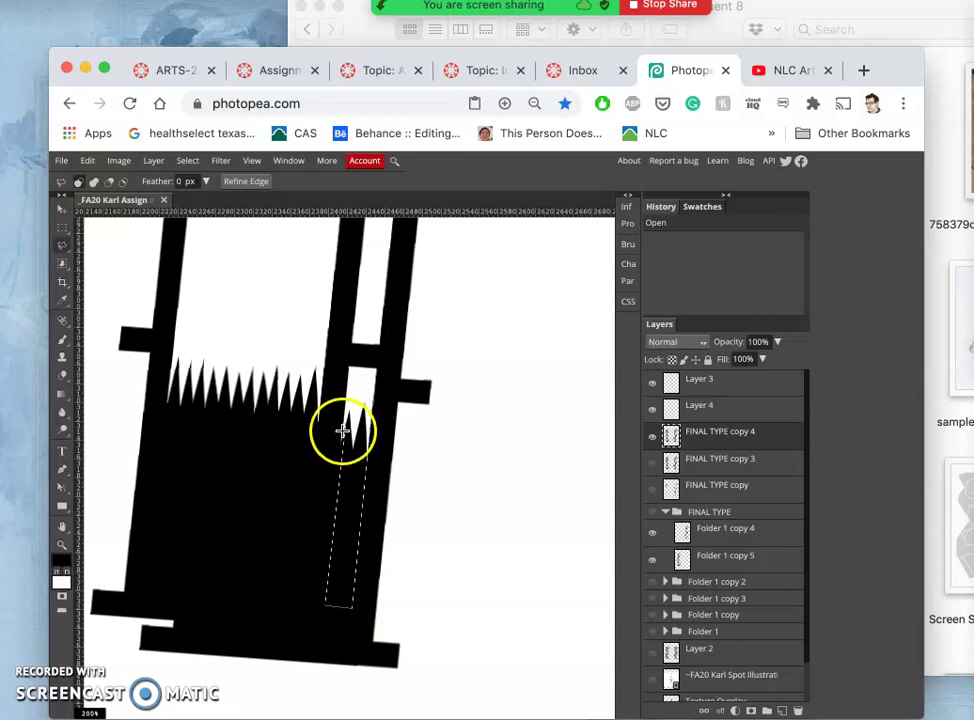
pyautogui.click(348, 381)
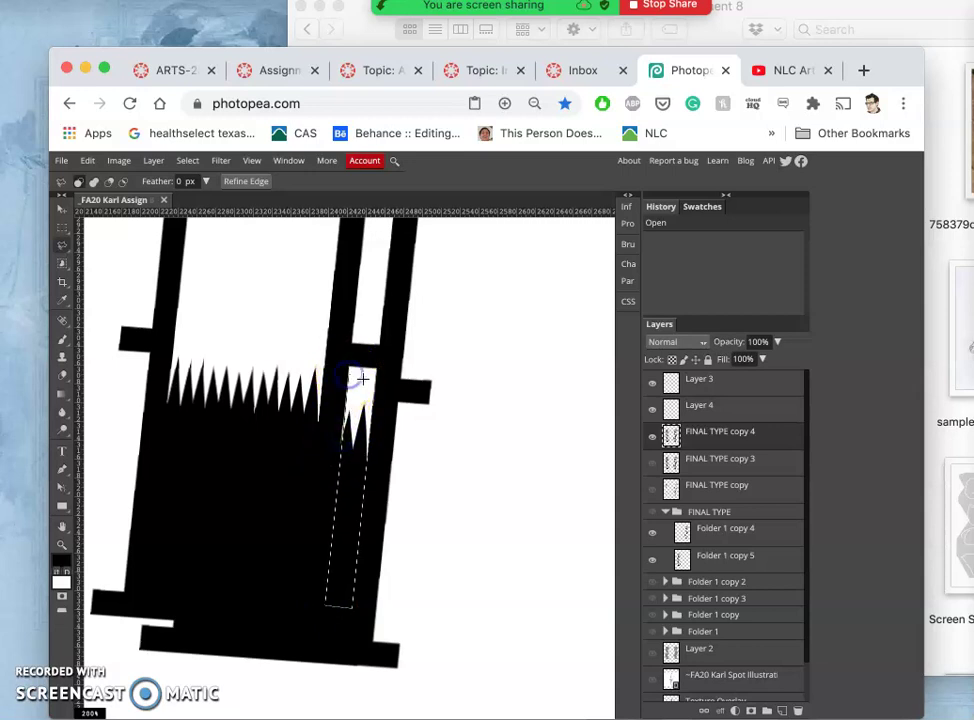
pyautogui.doubleClick(365, 386)
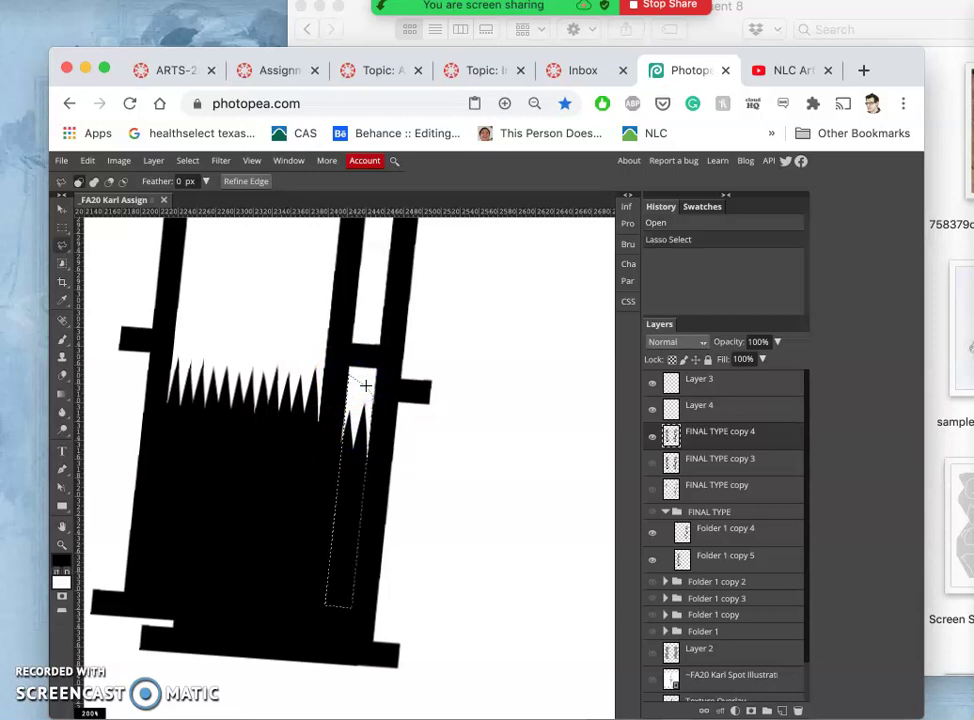
pyautogui.press('Delete')
# - Examine the edited T against the other GOOD POINT letters and the whole poster
pyautogui.scroll(-4, 365, 386)
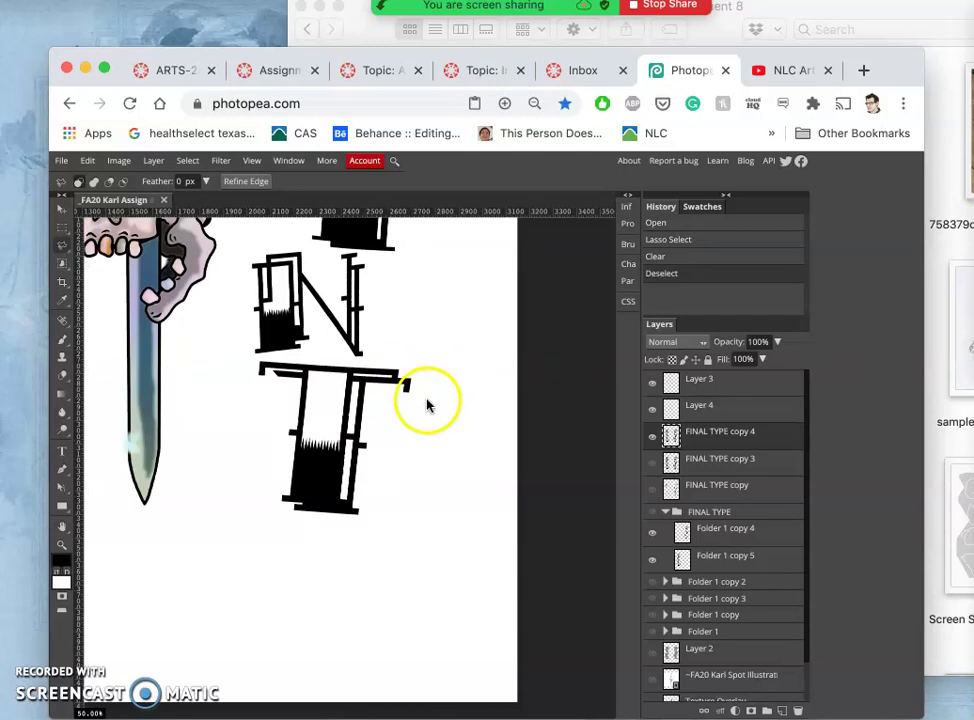
pyautogui.scroll(5, 440, 411)
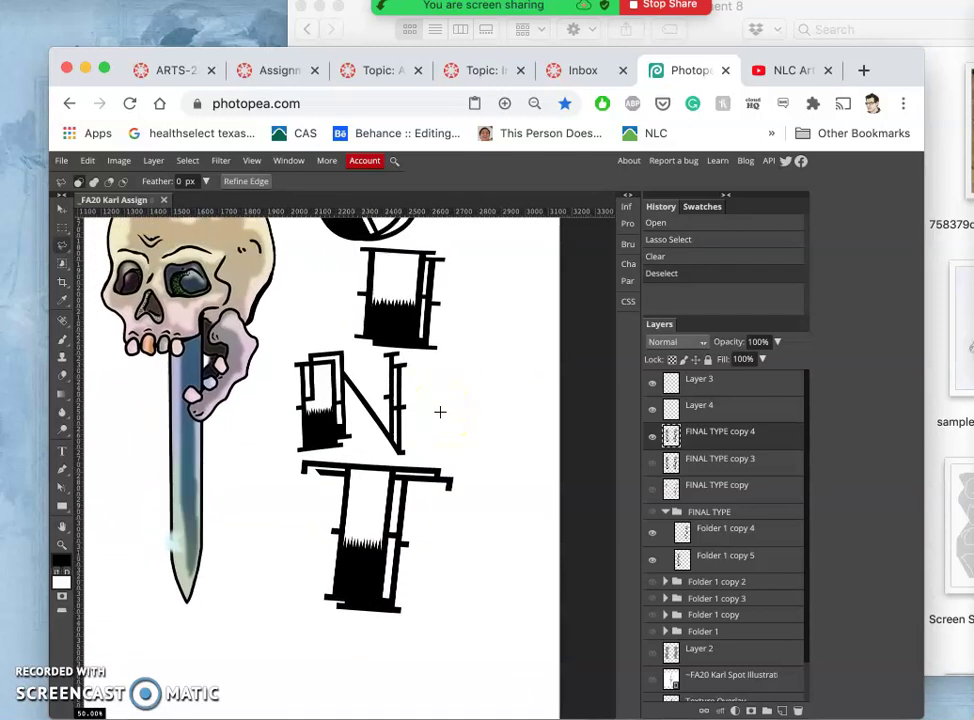
pyautogui.scroll(5, 440, 411)
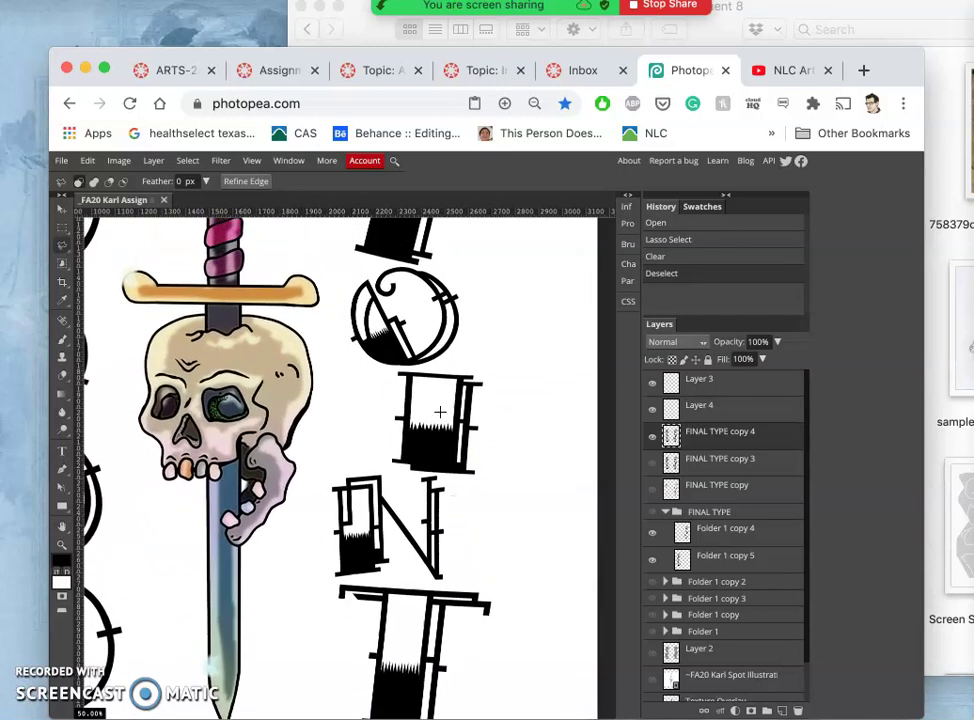
pyautogui.hscroll(-5, 440, 411)
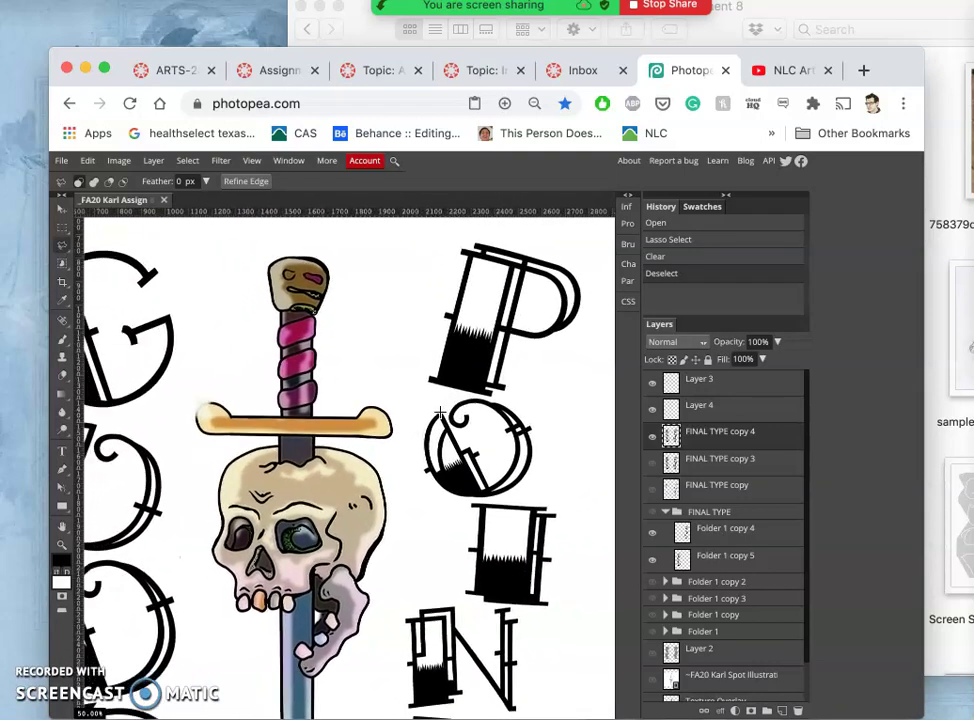
pyautogui.scroll(-5, 440, 411)
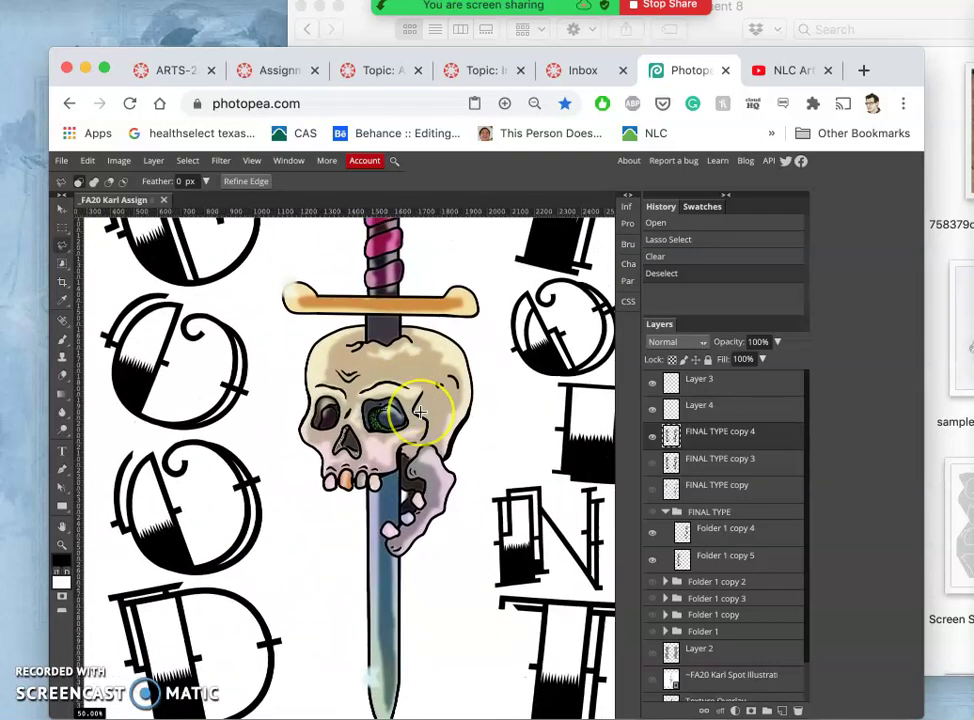
pyautogui.scroll(-3, 420, 411)
pyautogui.hscroll(3, 420, 411)
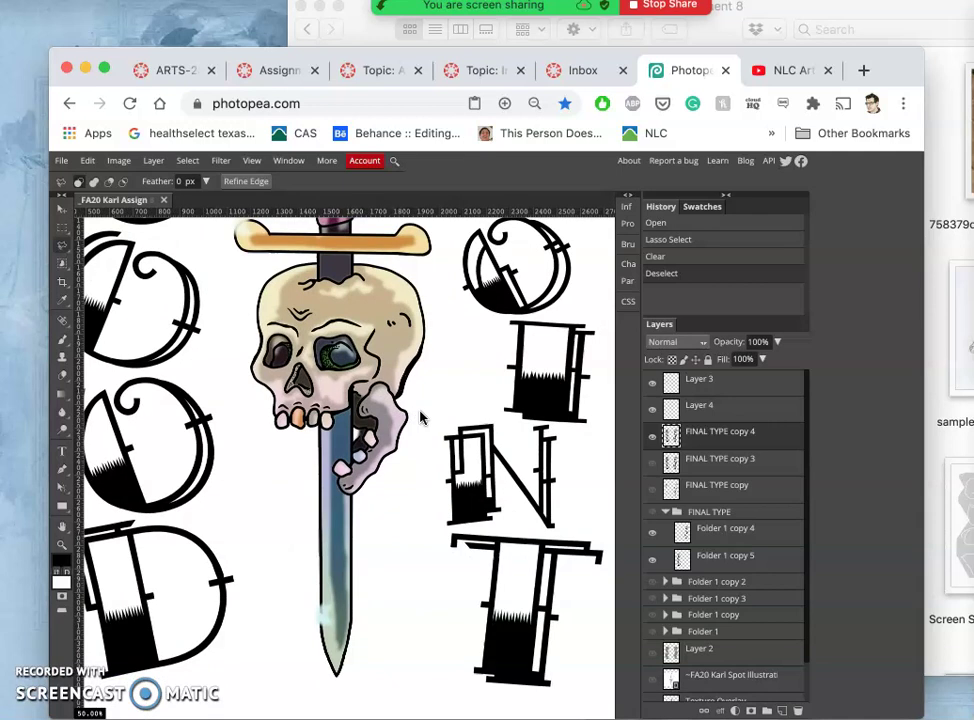
pyautogui.scroll(-5, 420, 418)
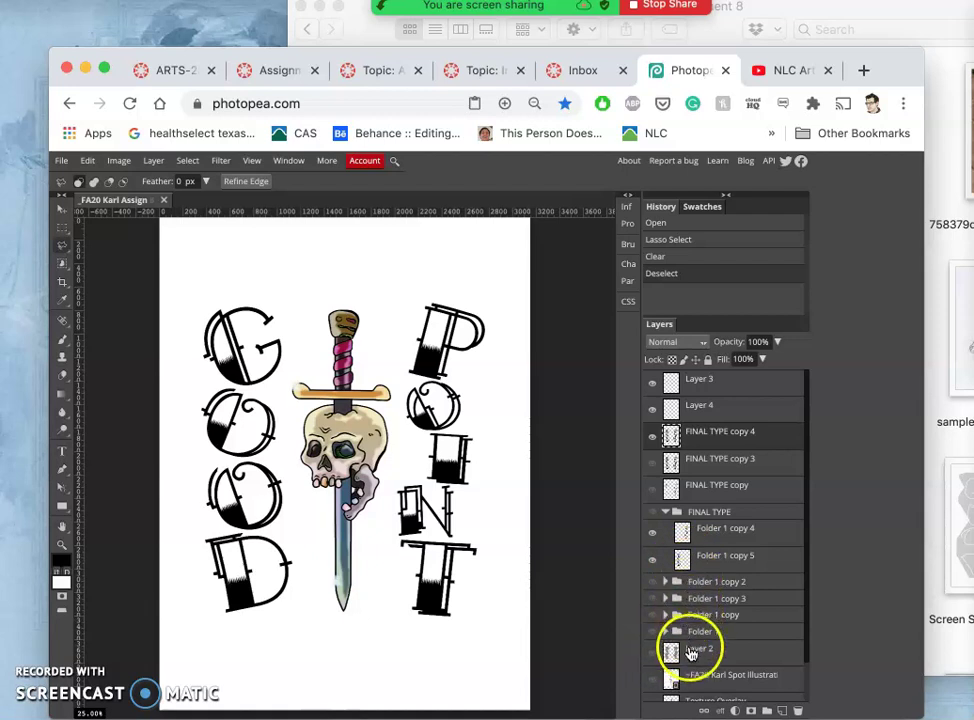
# - Delete the unused layers and folders between FINAL TYPE copy 4 and Layer 2, from FINAL TYPE copy 3 down to Folder 1
pyautogui.scroll(-2, 690, 654)
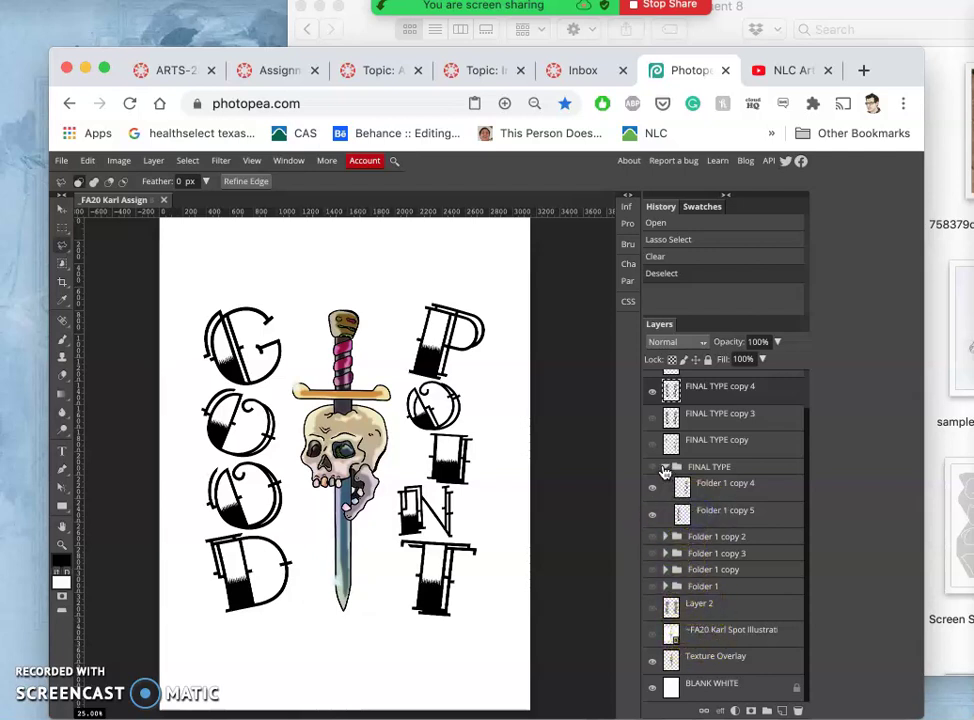
pyautogui.scroll(2, 666, 471)
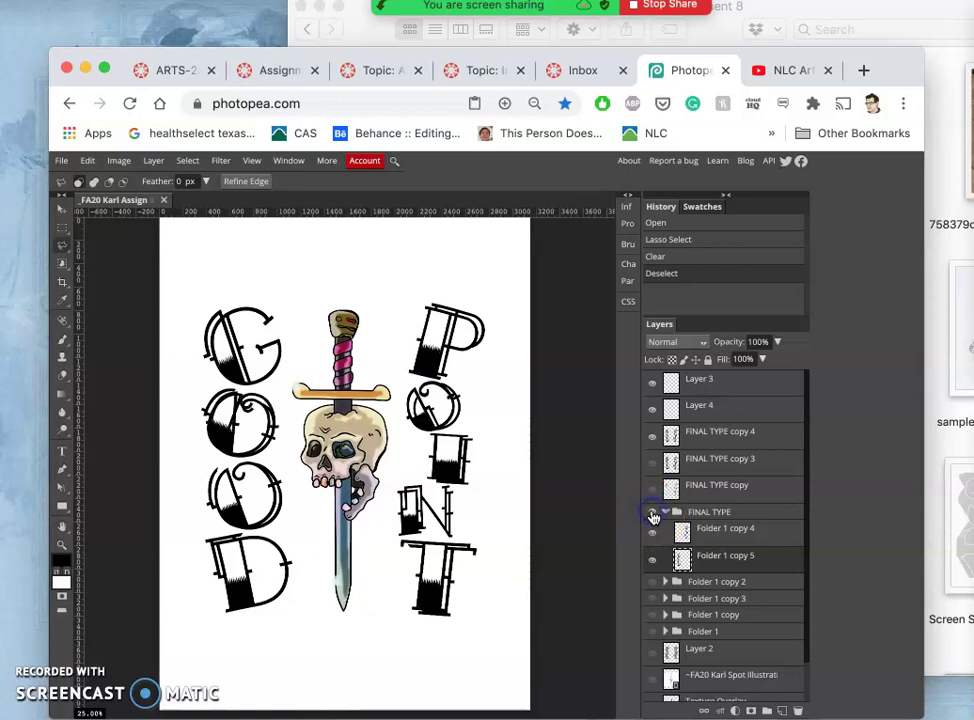
pyautogui.click(652, 513)
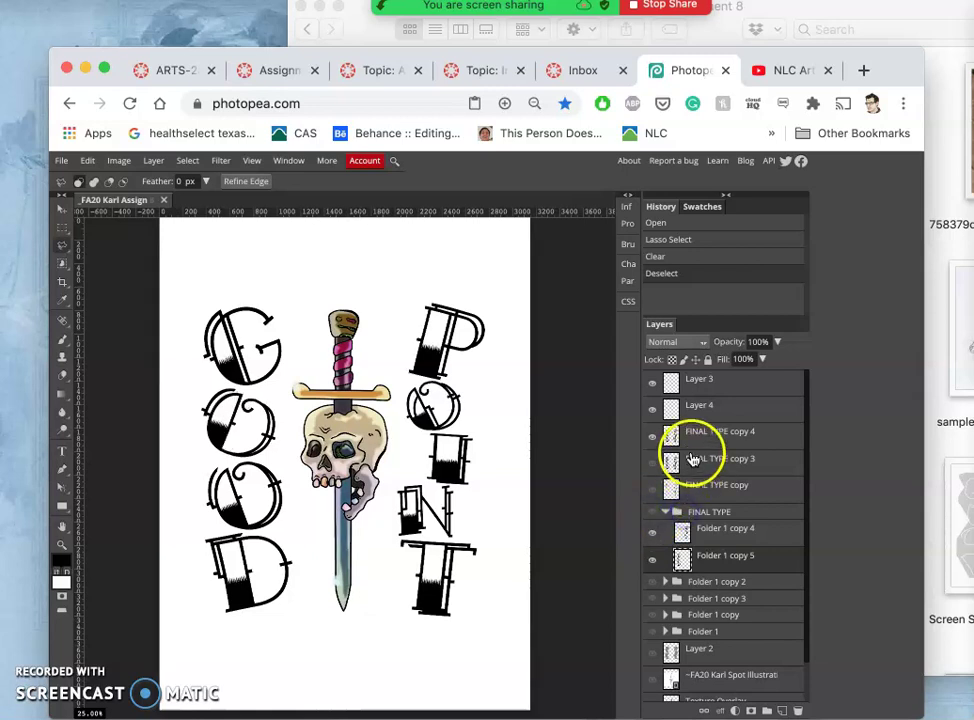
pyautogui.click(692, 441)
pyautogui.click(690, 462)
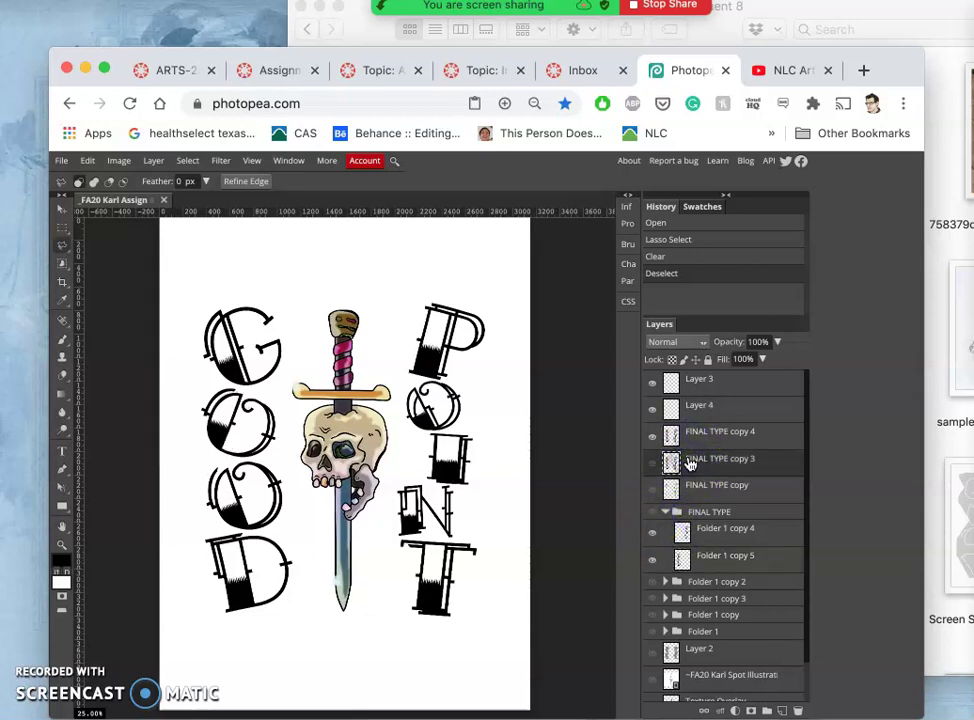
pyautogui.press('BackSpace')
pyautogui.press('BackSpace')
pyautogui.press('BackSpace')
pyautogui.press('BackSpace')
pyautogui.press('BackSpace')
pyautogui.press('BackSpace')
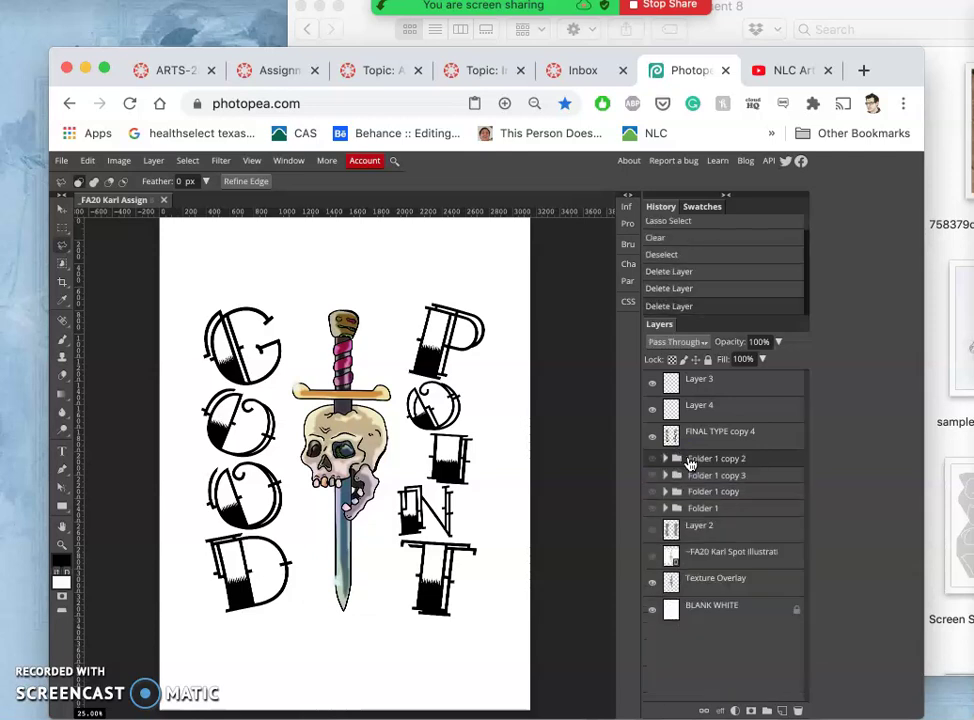
pyautogui.press('BackSpace')
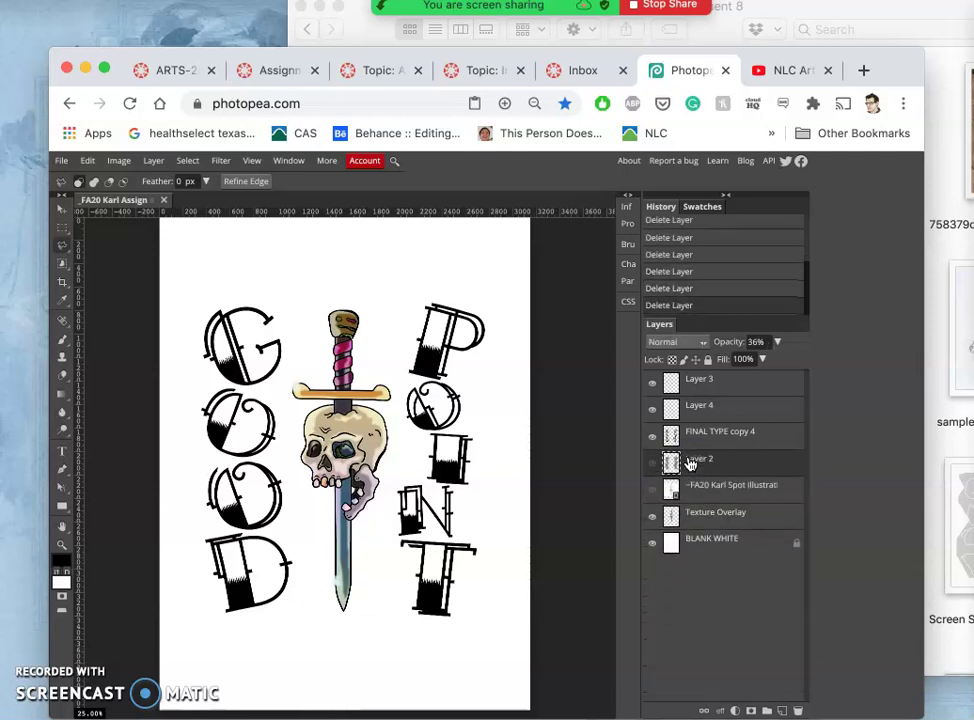
# - Preview the hidden Layer 2, move FINAL TYPE copy 4 above Layer 3 and Layer 4, and merge those three layers
pyautogui.click(652, 463)
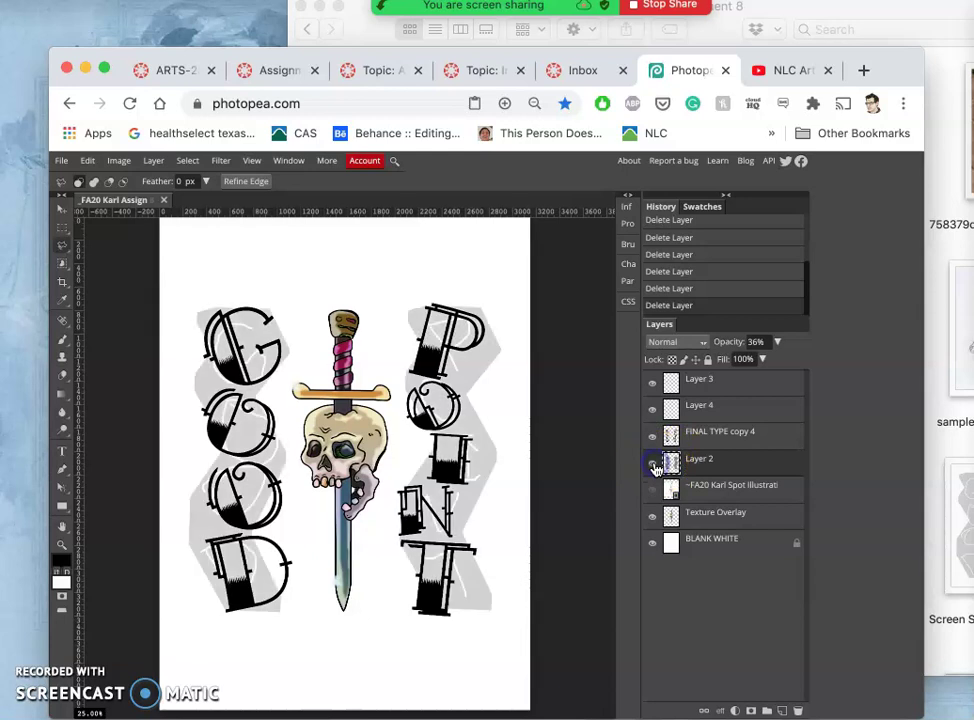
pyautogui.click(653, 465)
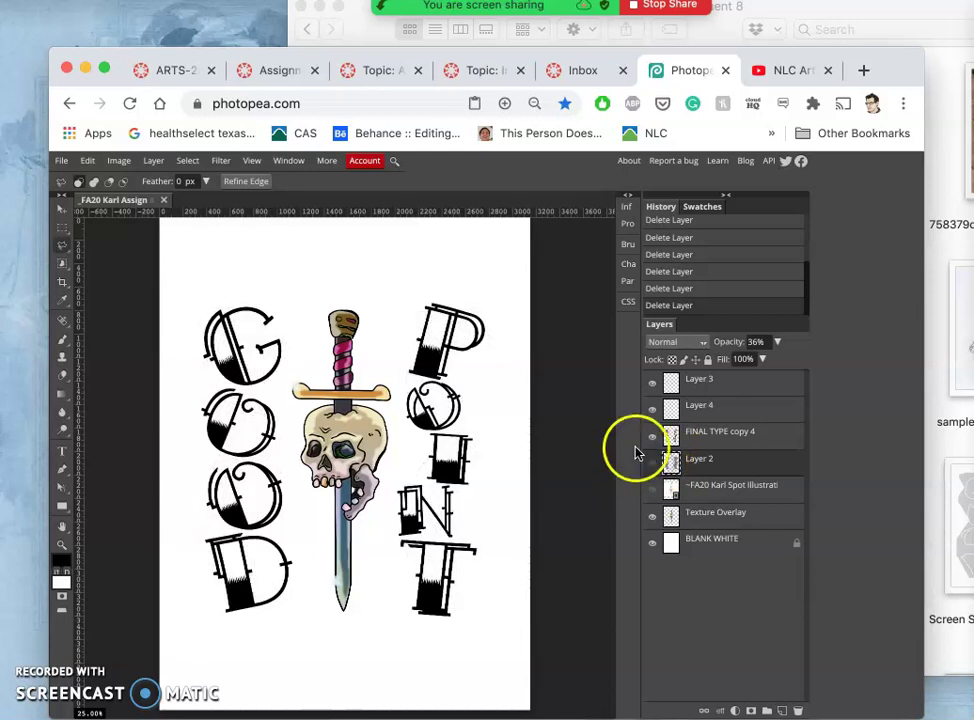
pyautogui.click(685, 435)
pyautogui.moveTo(699, 434)
pyautogui.mouseDown()
pyautogui.moveTo(697, 370)
pyautogui.moveTo(695, 425)
pyautogui.mouseUp()
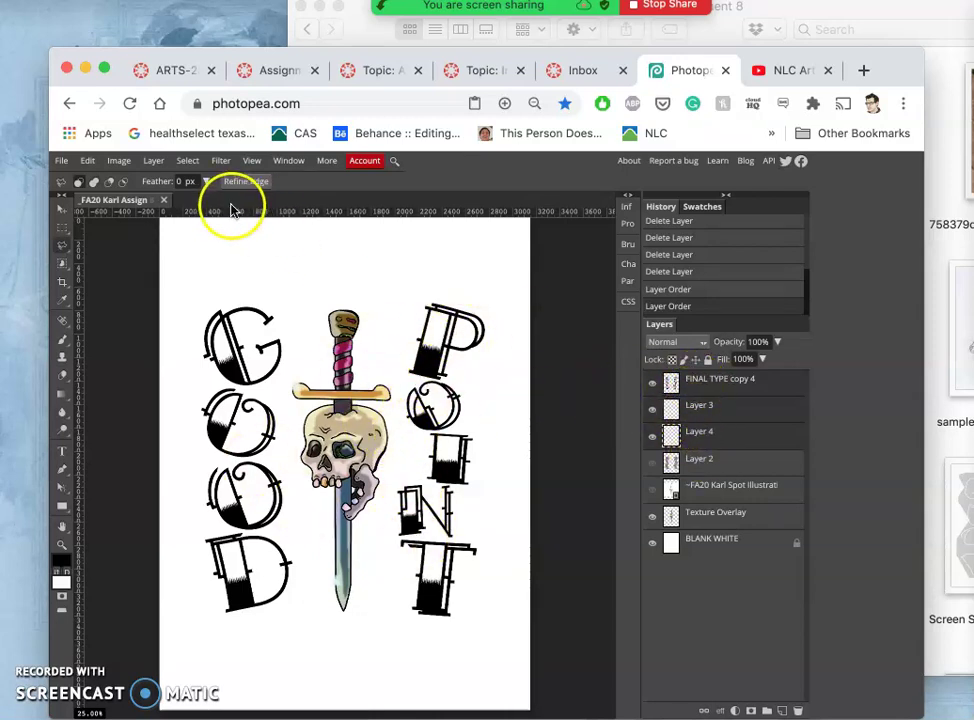
pyautogui.click(155, 161)
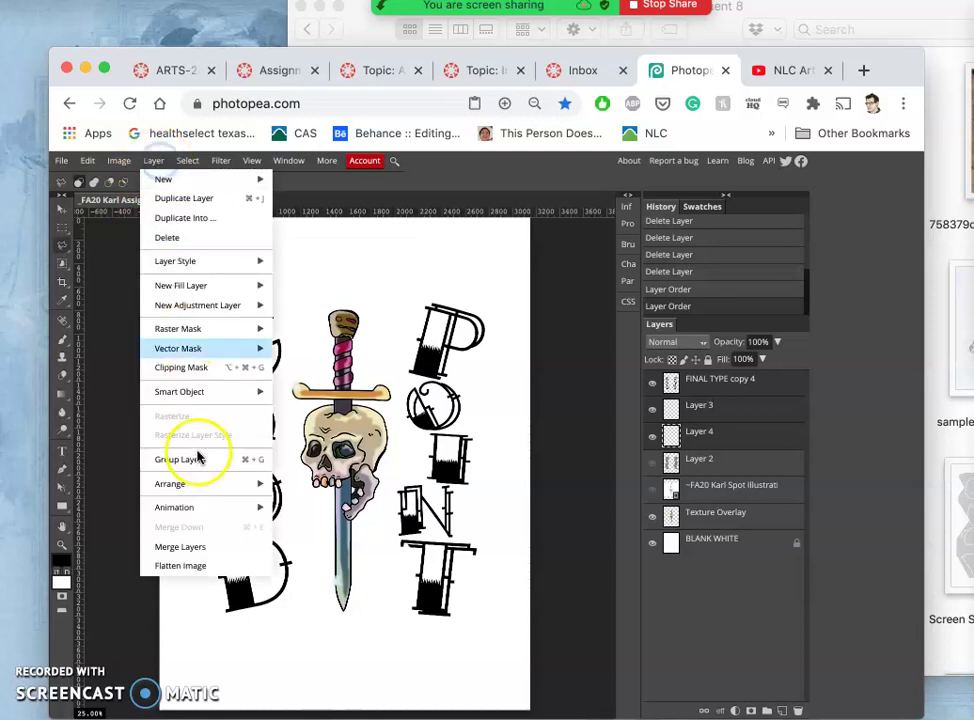
pyautogui.click(183, 549)
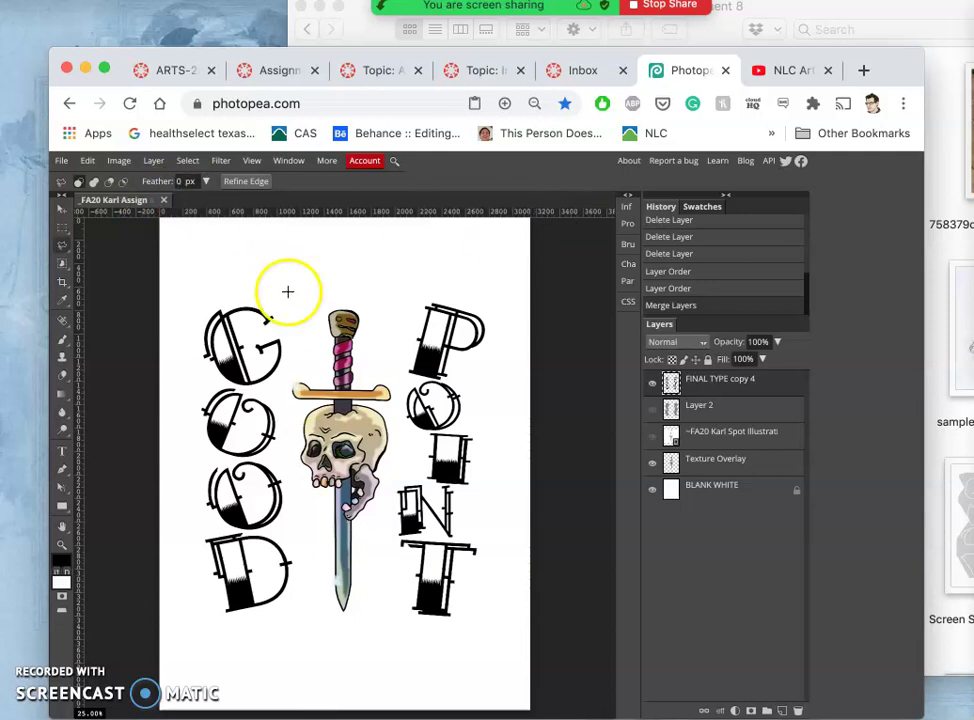
# - Check the poster's image size in inches and its DPI
pyautogui.click(115, 162)
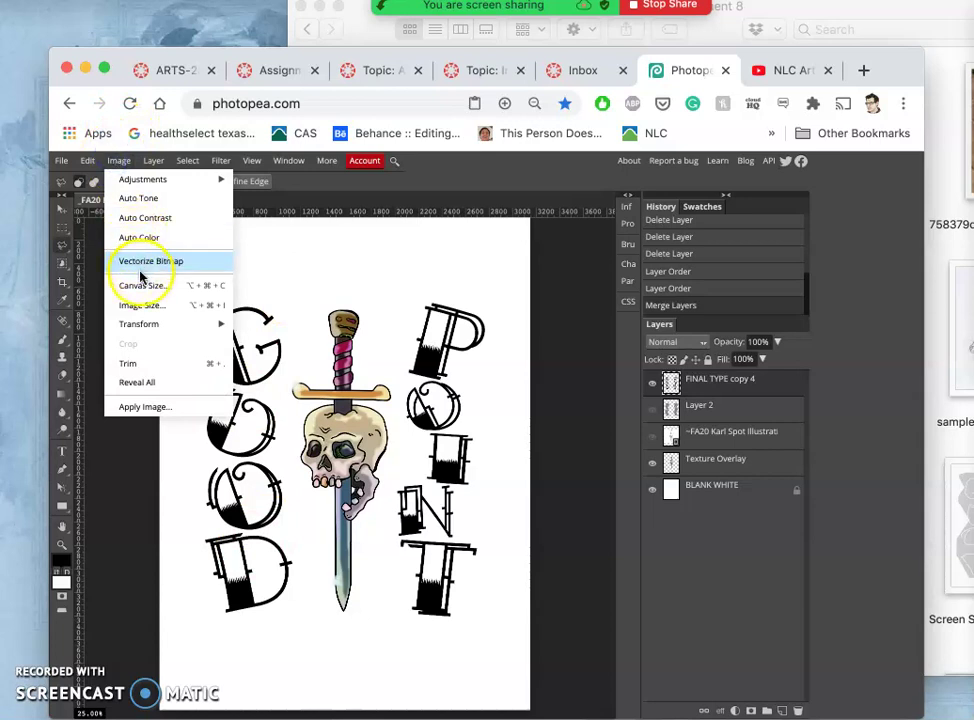
pyautogui.click(137, 307)
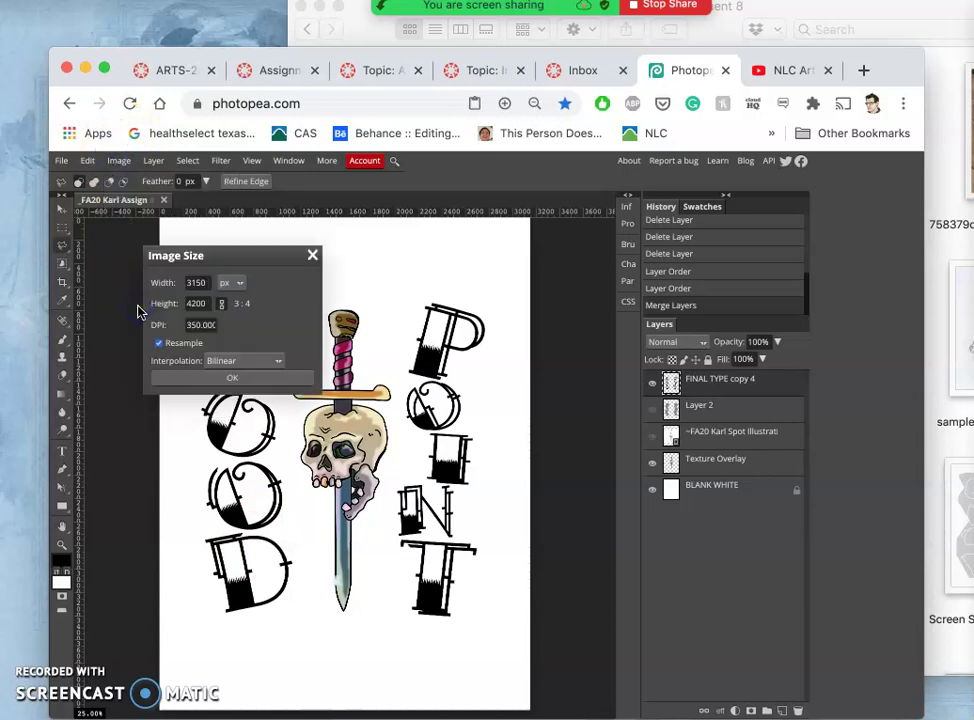
pyautogui.click(236, 284)
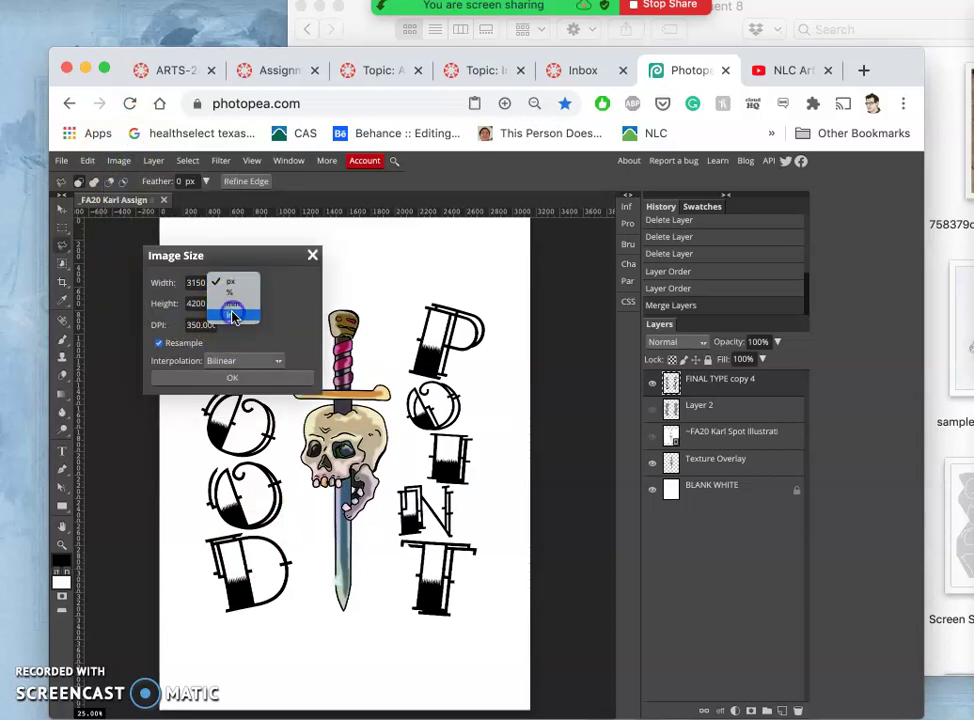
pyautogui.click(236, 314)
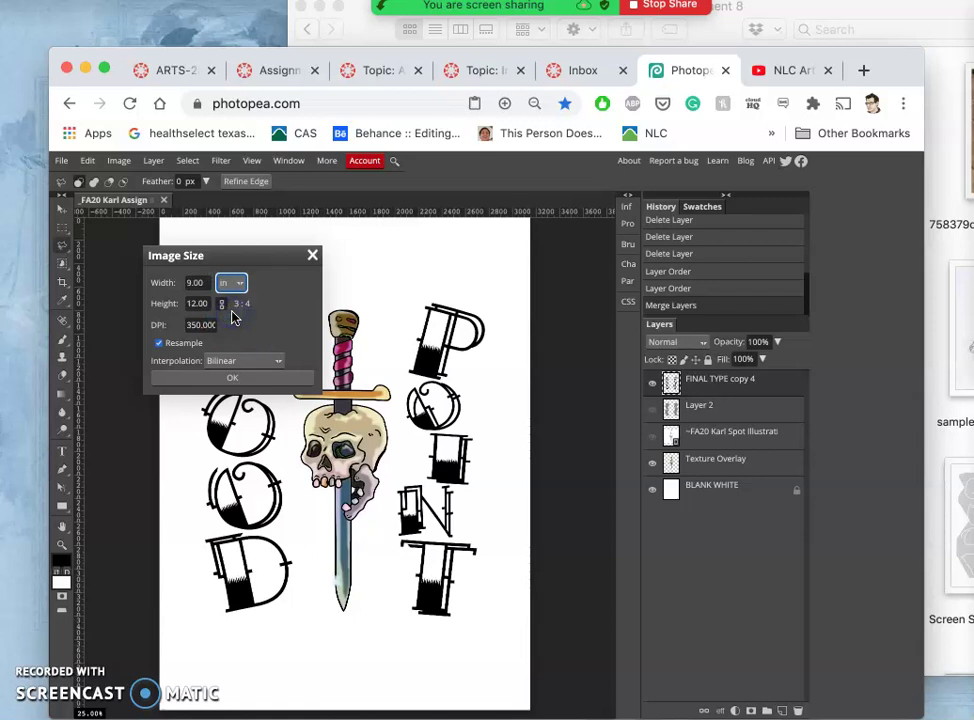
pyautogui.click(251, 382)
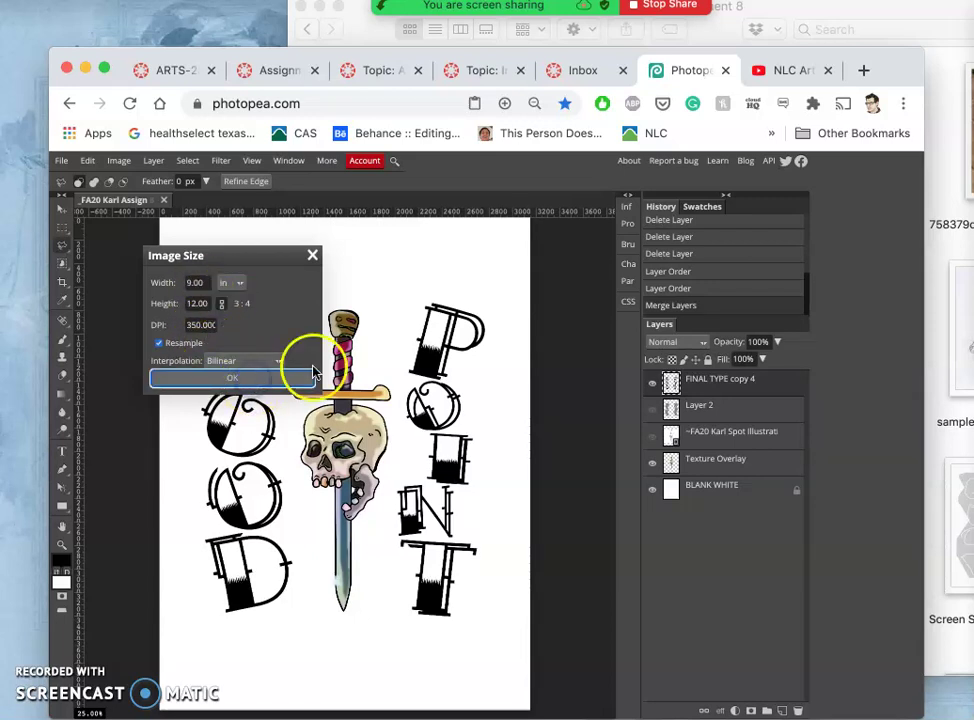
pyautogui.click(312, 256)
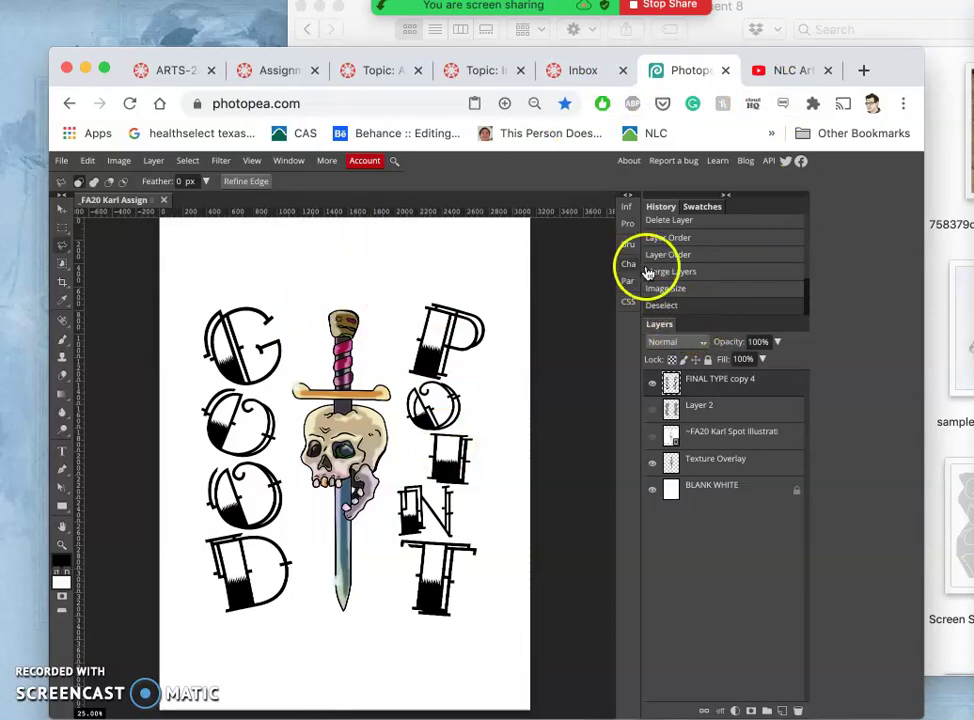
# - Rename the merged lettering layer FINAL TYPE and show the hidden spot illustration sketch layer
pyautogui.click(652, 383)
pyautogui.click(652, 383)
pyautogui.click(716, 384)
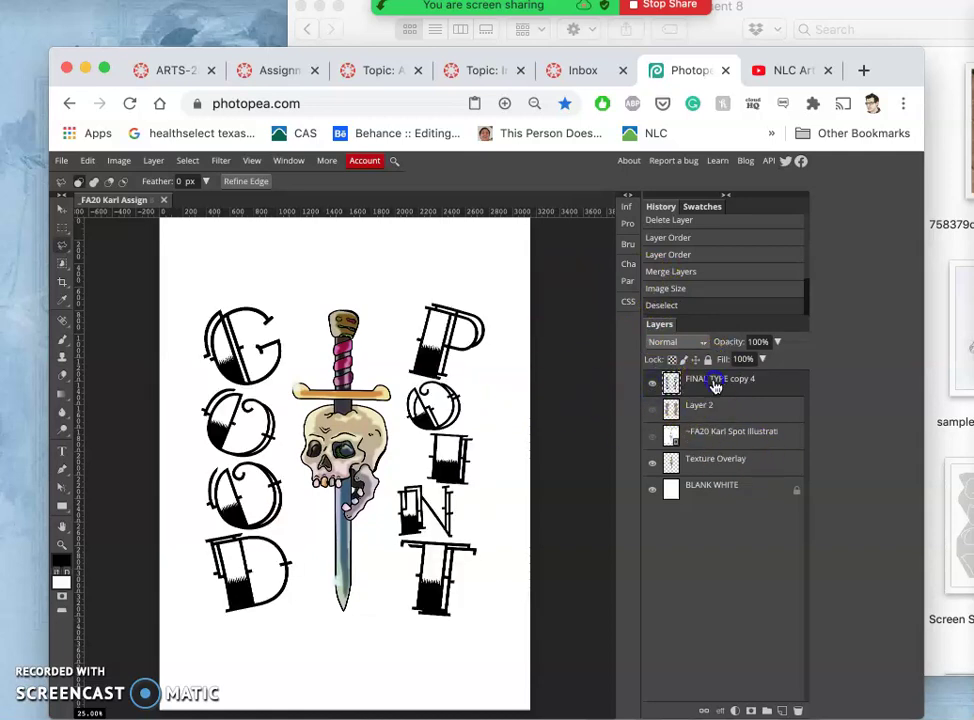
pyautogui.doubleClick(716, 384)
pyautogui.click(731, 385)
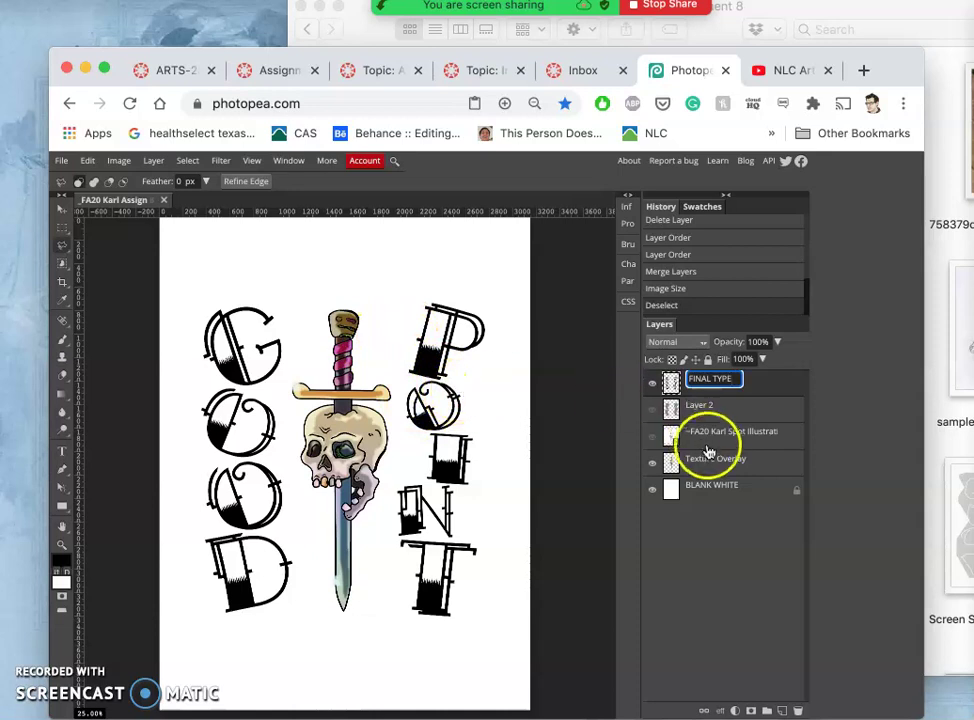
pyautogui.press('Return')
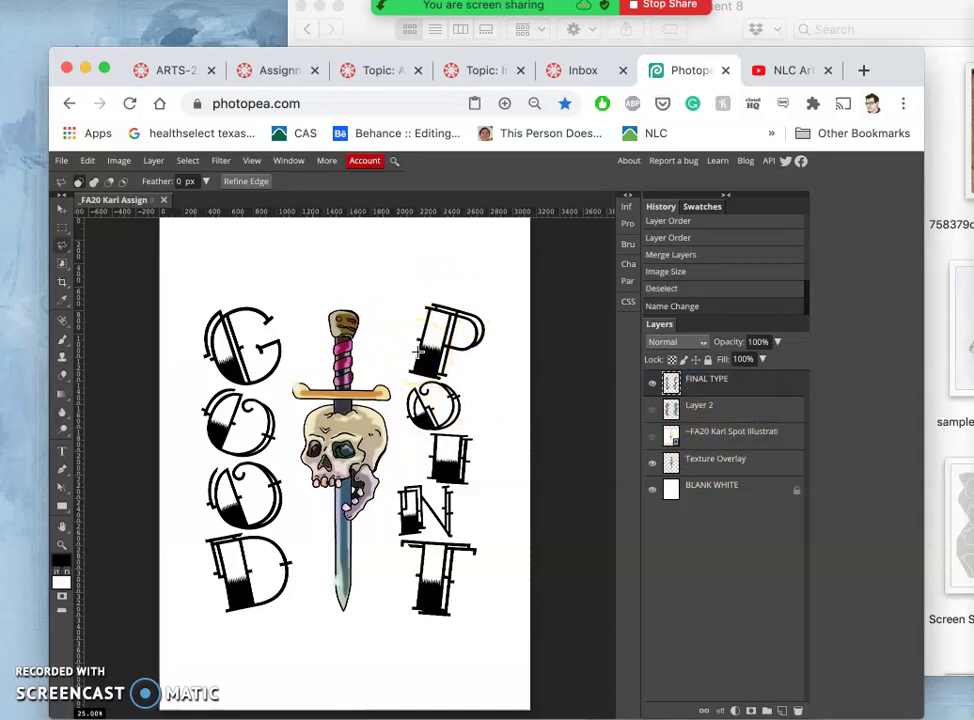
pyautogui.click(289, 287)
pyautogui.click(652, 438)
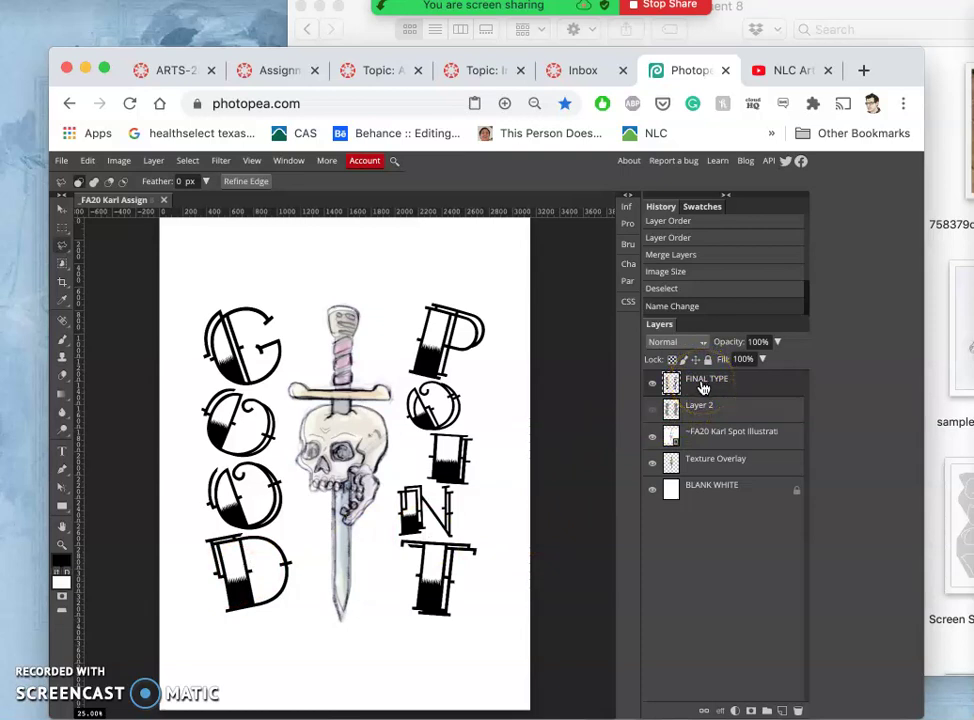
# - Switch to the course discussion page in the browser and examine the past student example of black type, color type and finished poster
pyautogui.click(389, 75)
pyautogui.scroll(-10, 512, 378)
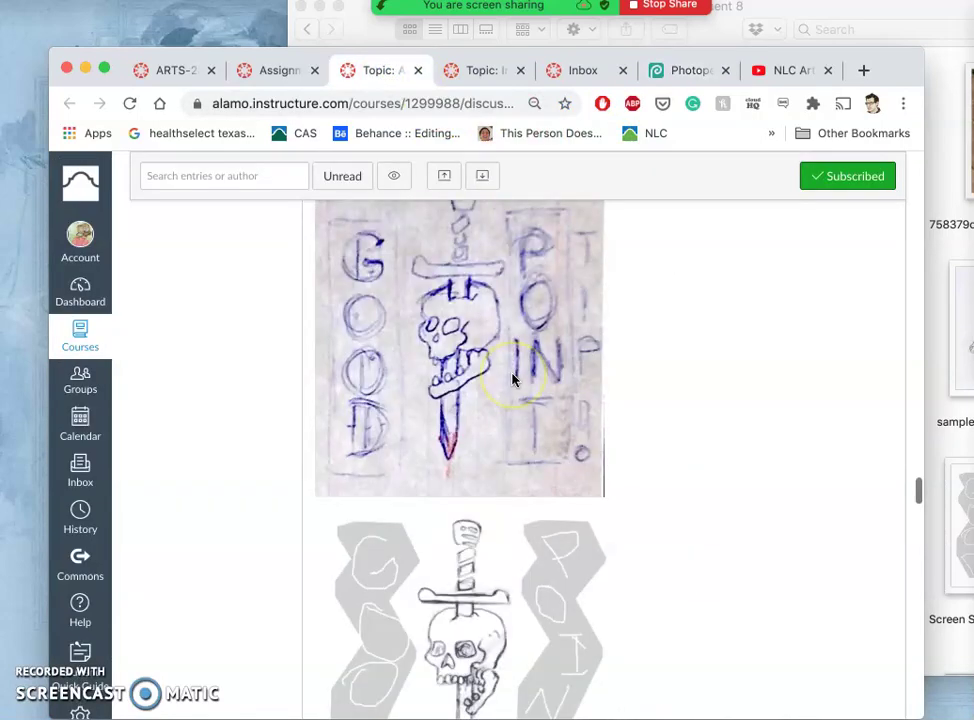
pyautogui.scroll(-15, 512, 378)
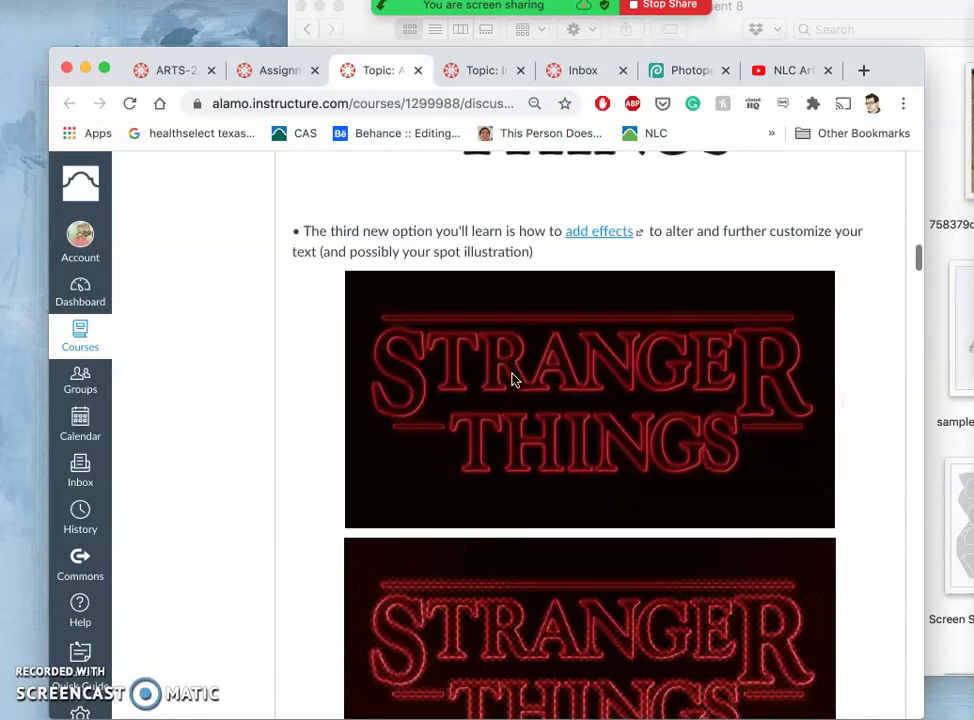
pyautogui.scroll(-15, 512, 378)
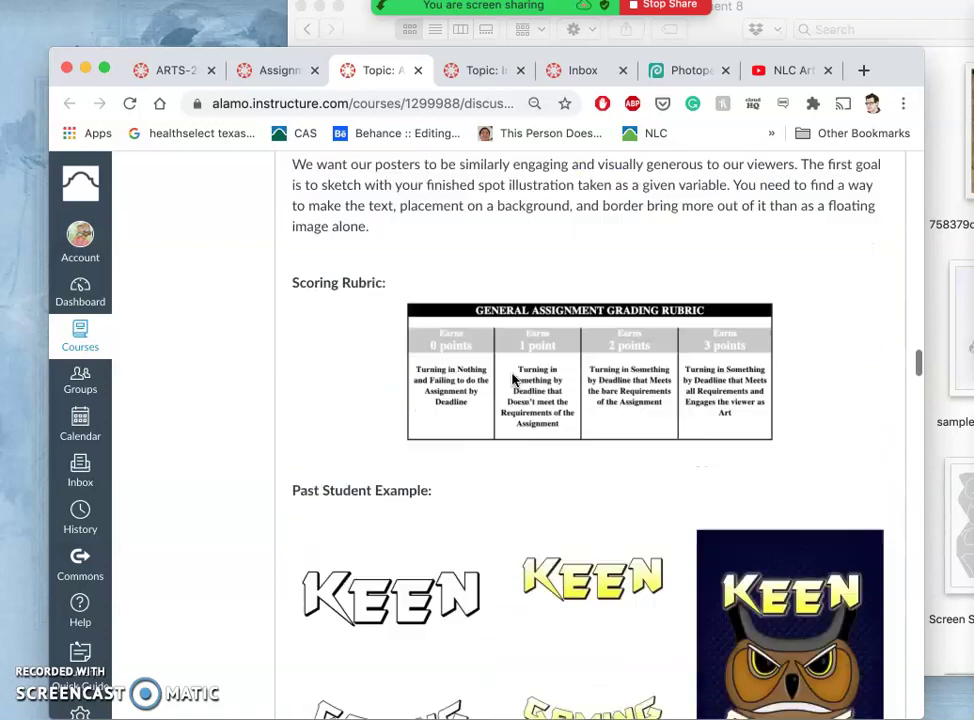
pyautogui.scroll(-4, 505, 376)
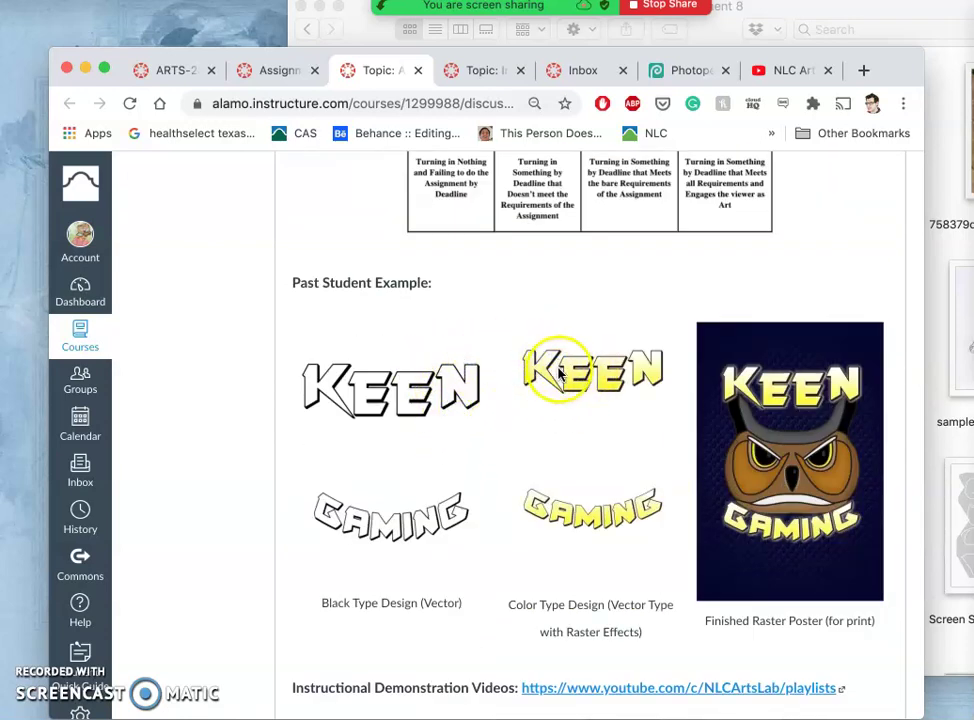
# - Return to Photopea and duplicate the FINAL TYPE layer, keeping its default layer style
pyautogui.click(686, 71)
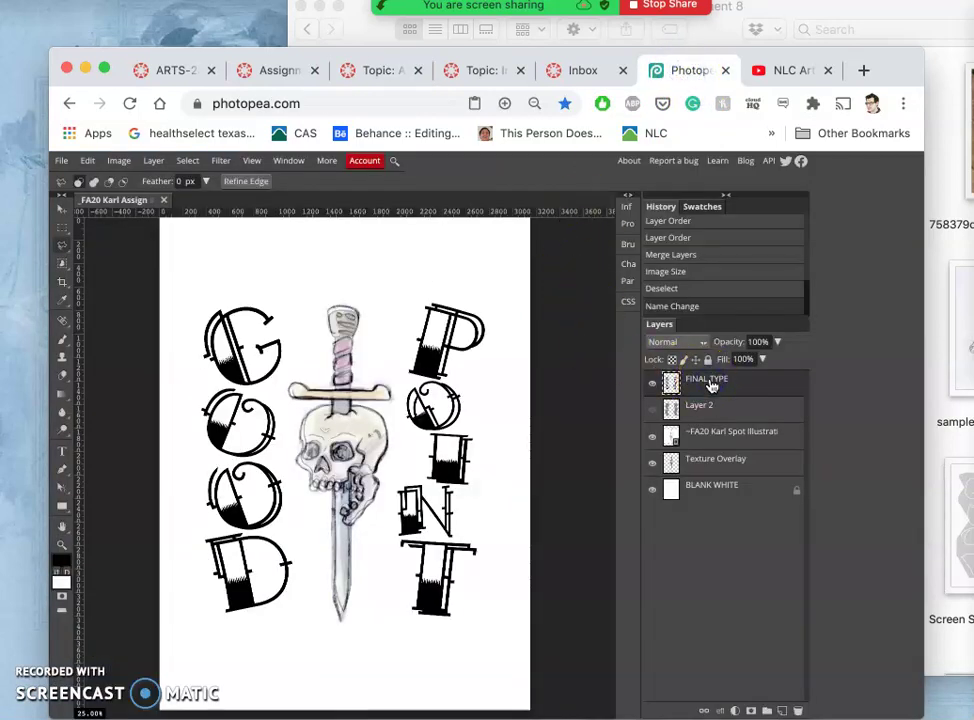
pyautogui.press('super+j')
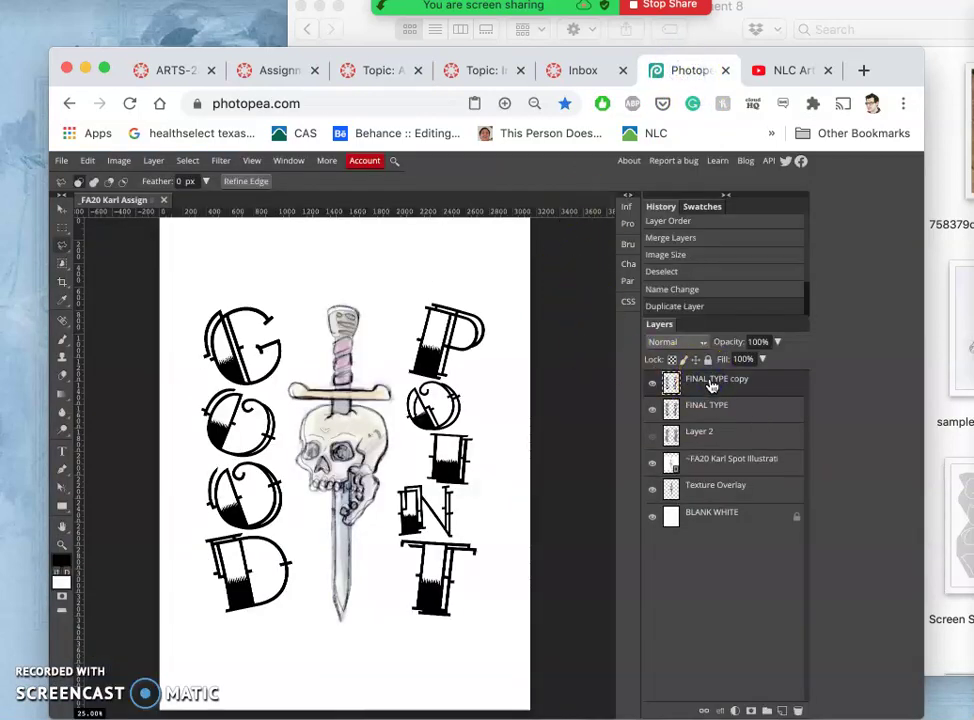
pyautogui.doubleClick(772, 387)
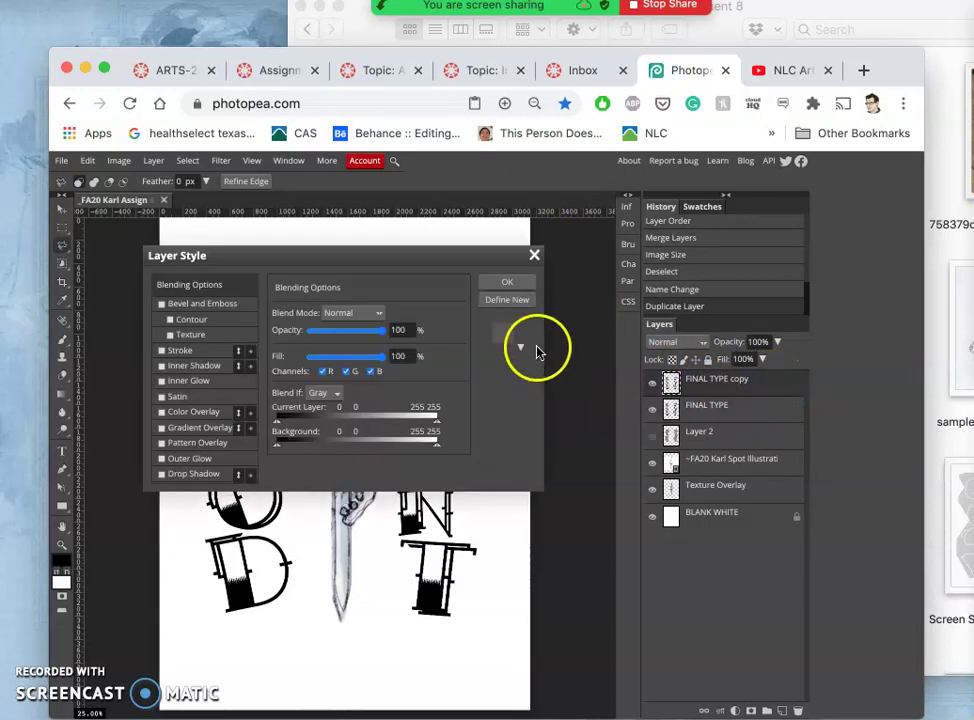
pyautogui.click(508, 287)
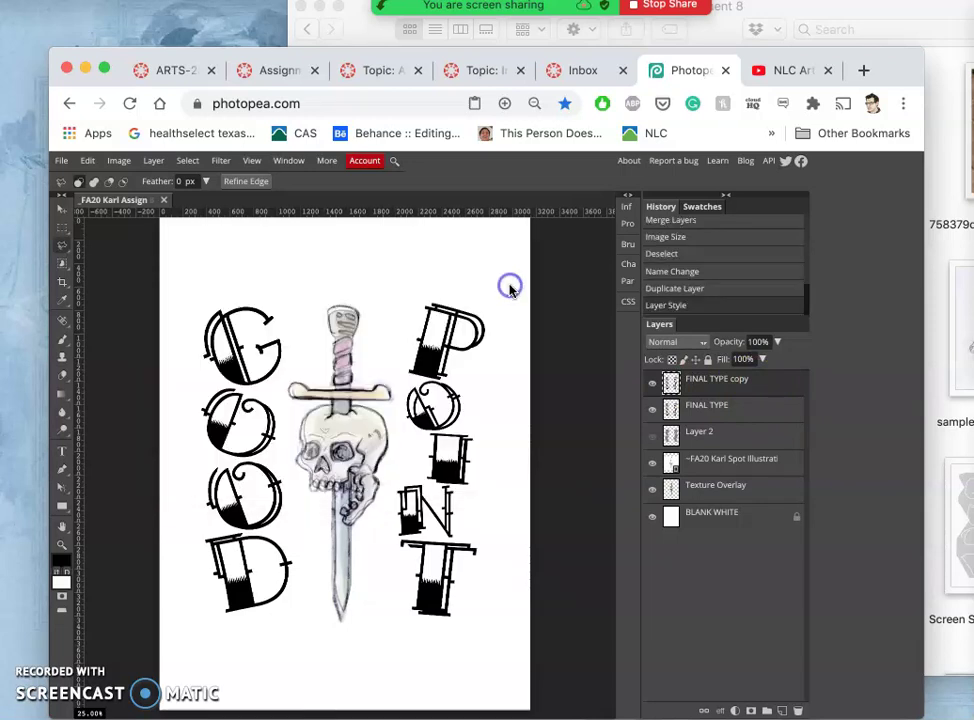
# - Duplicate the BLANK WHITE background layer twice
pyautogui.click(746, 516)
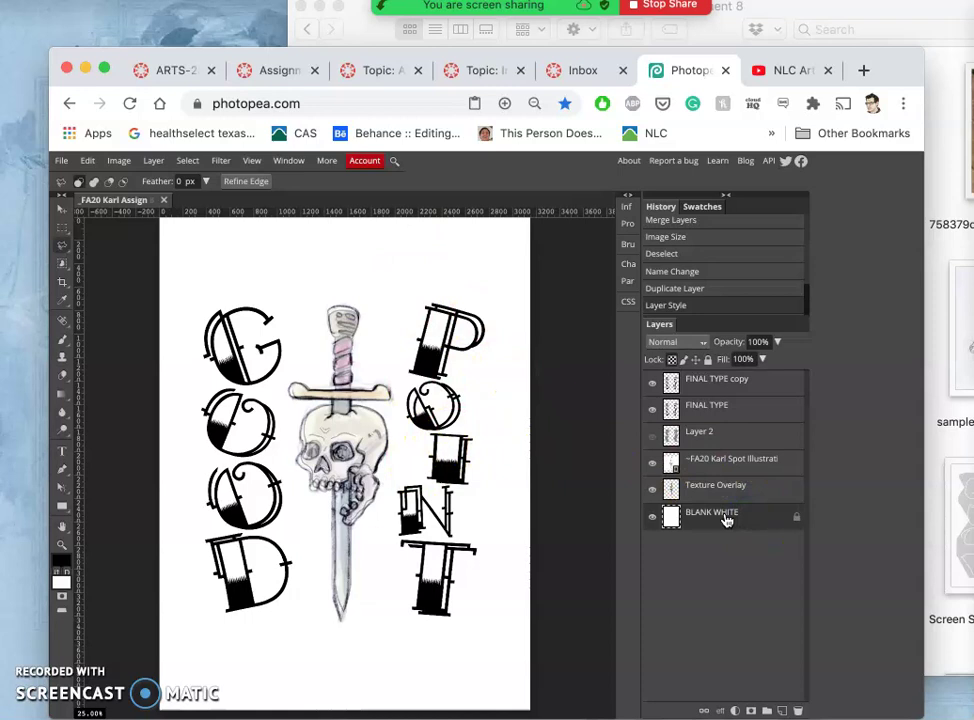
pyautogui.press('super+j')
pyautogui.press('super+j')
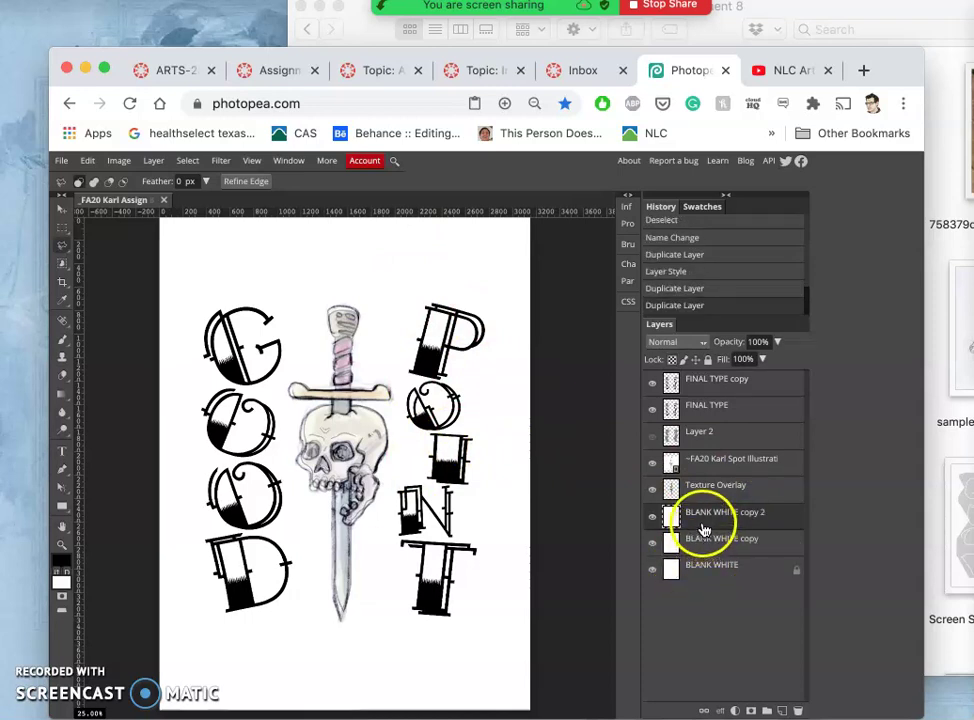
# - Fill the BLANK WHITE copy 2 layer with Black at 100% opacity
pyautogui.click(87, 162)
pyautogui.click(104, 365)
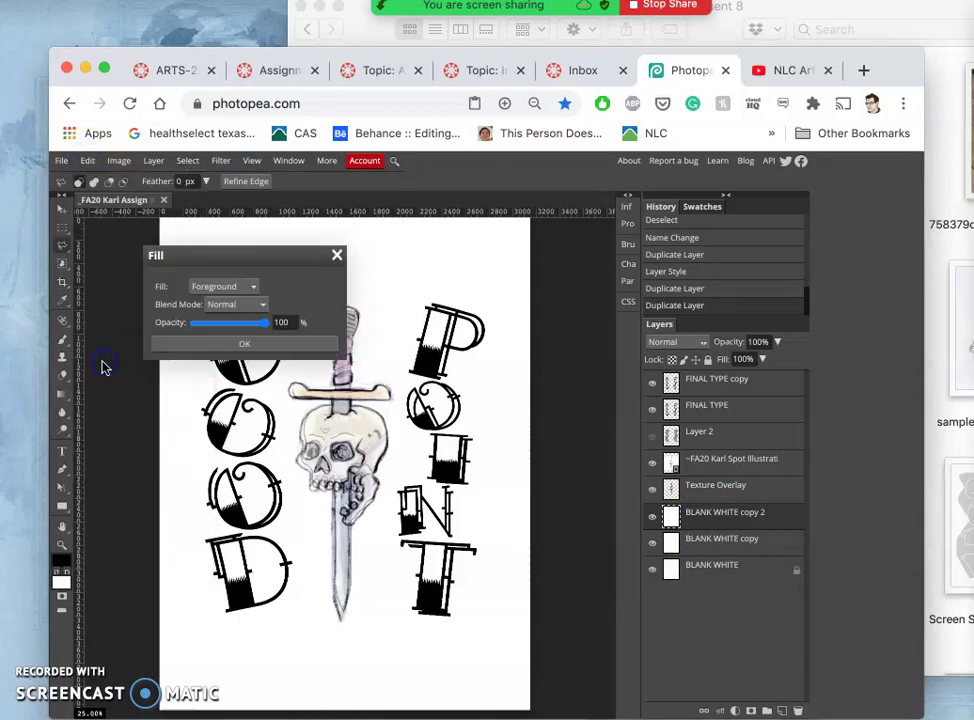
pyautogui.click(220, 286)
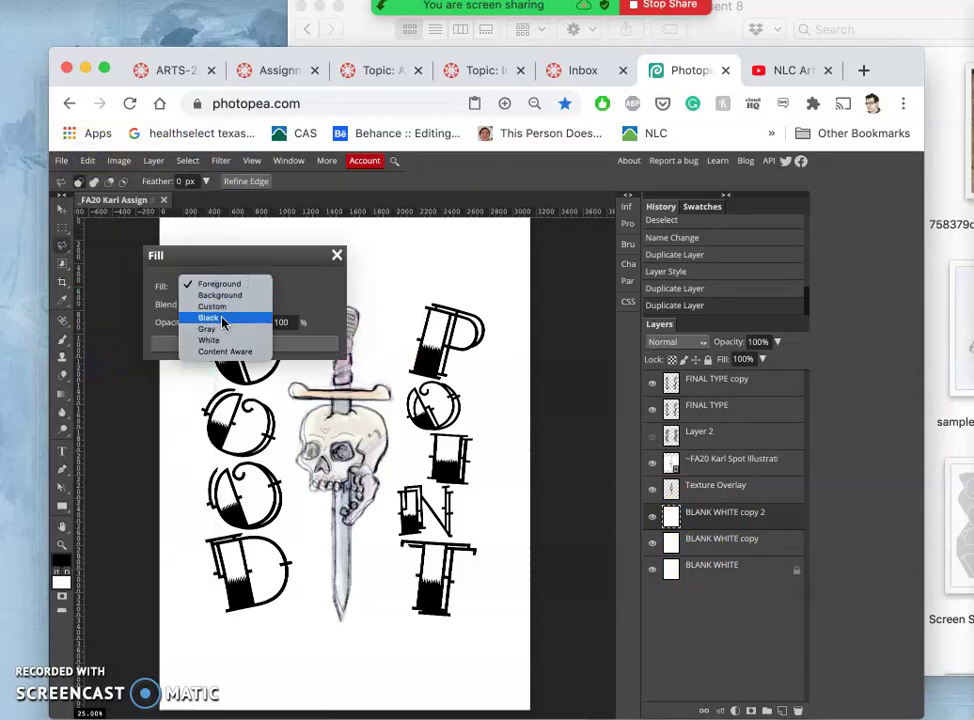
pyautogui.click(222, 321)
pyautogui.click(283, 343)
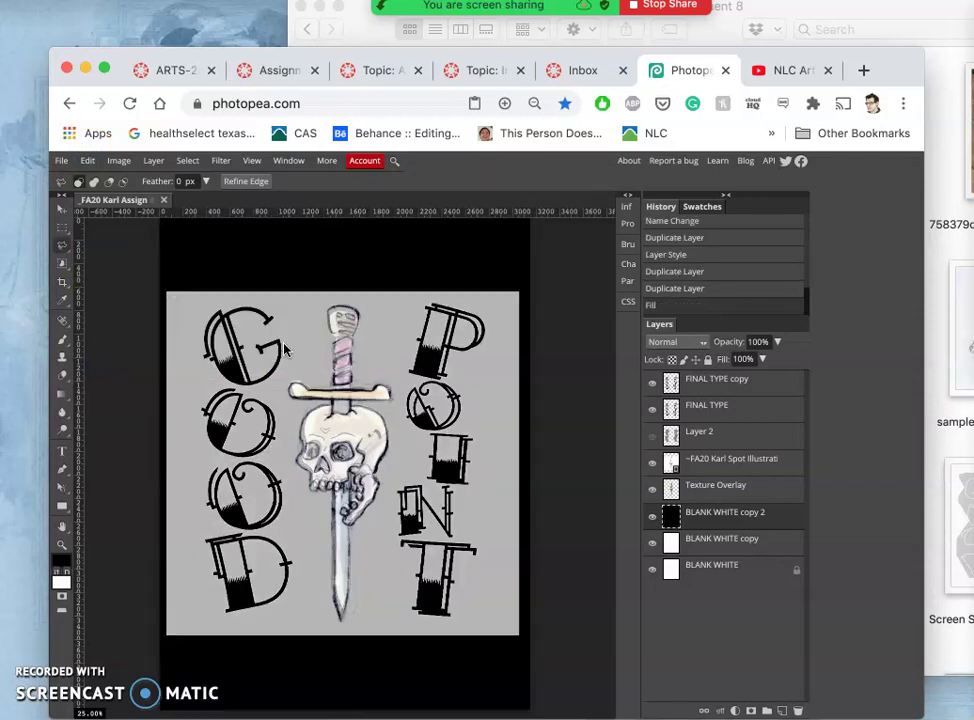
# - Toggle the spot illustration layer's visibility to compare its skull-and-sword drawing with the Texture Overlay artwork beneath it
pyautogui.click(714, 466)
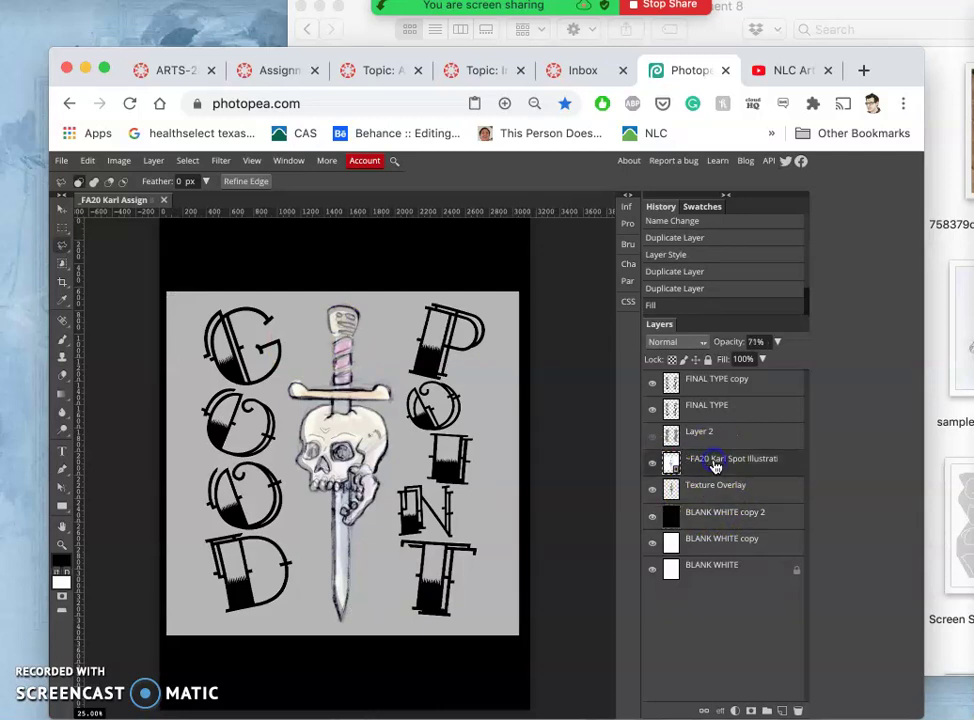
pyautogui.click(653, 465)
pyautogui.click(653, 465)
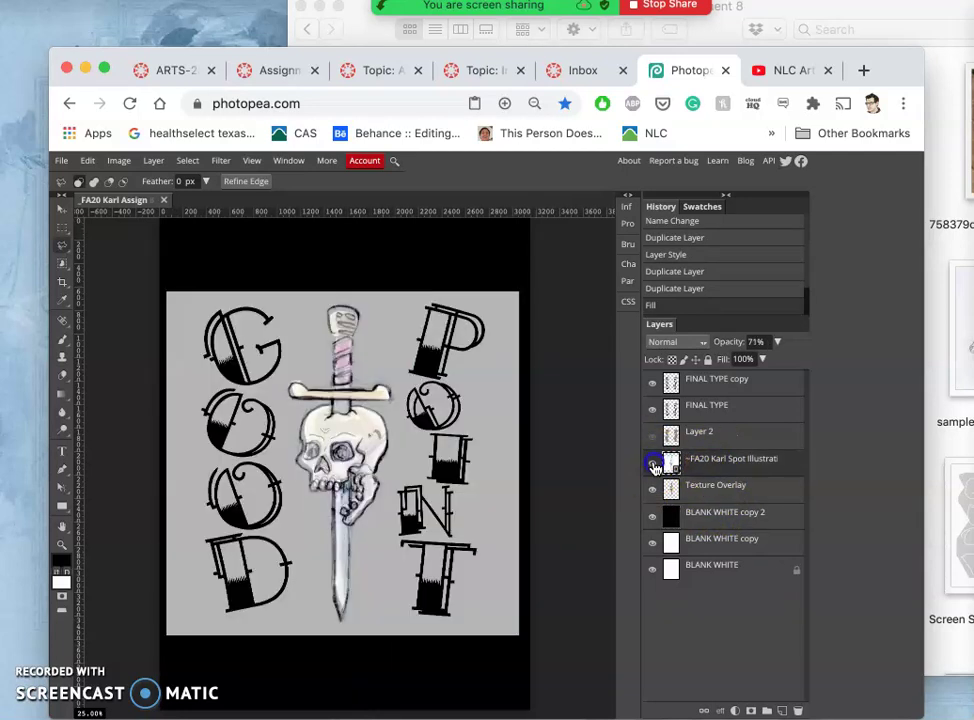
pyautogui.click(653, 465)
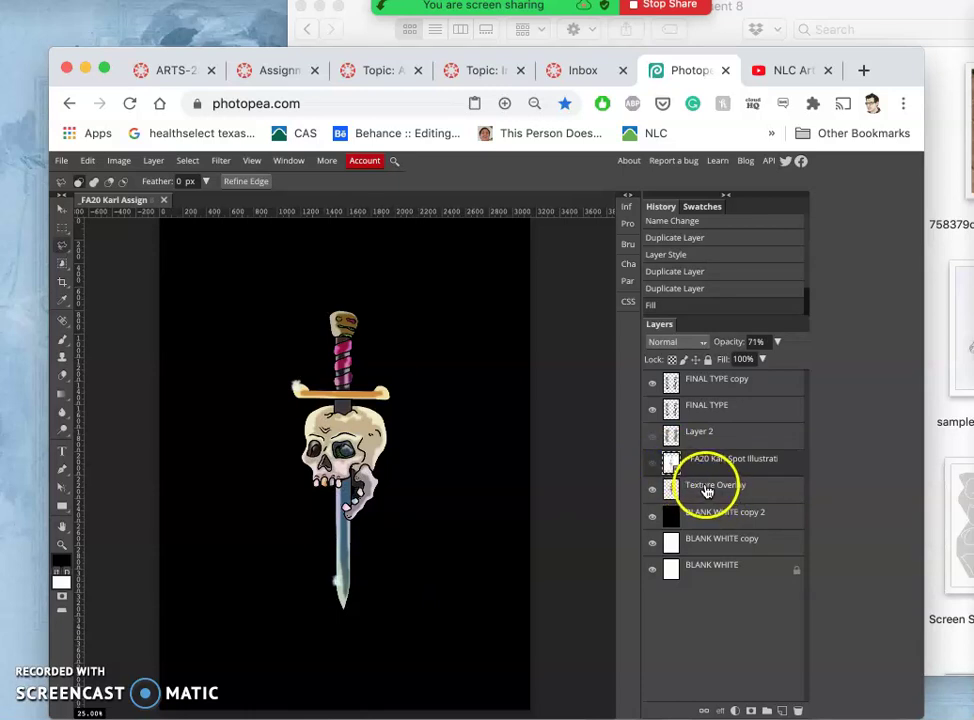
pyautogui.click(652, 466)
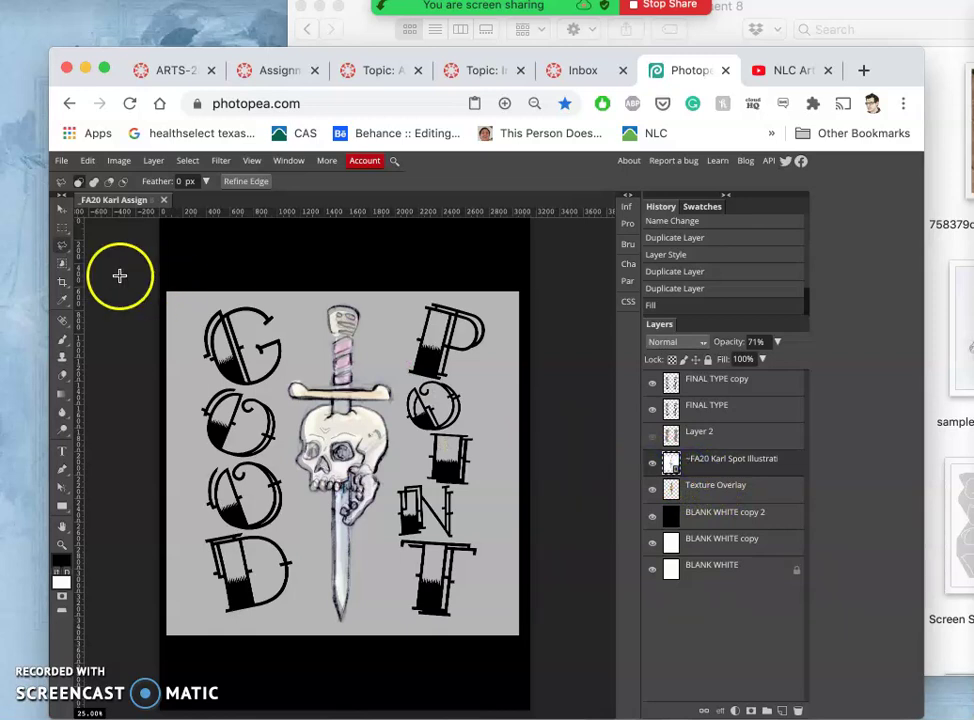
# - Select the empty area around the skull and sword on the Texture Overlay layer using the Magic Wand with Contiguous enabled
pyautogui.click(63, 263)
pyautogui.click(94, 303)
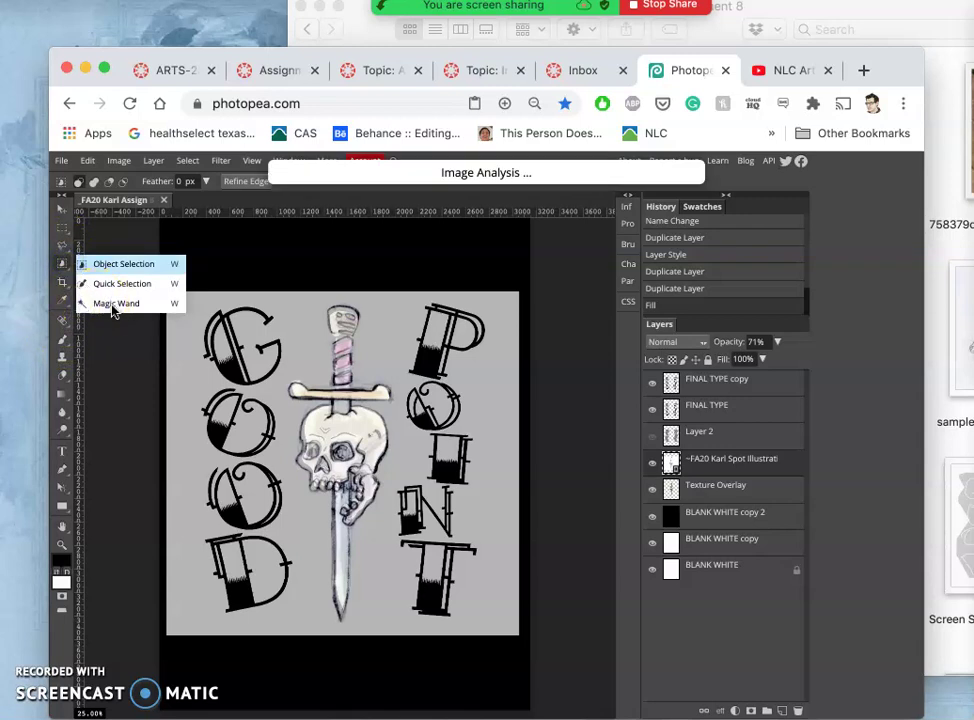
pyautogui.moveTo(115, 310); pyautogui.dragTo(115, 309)
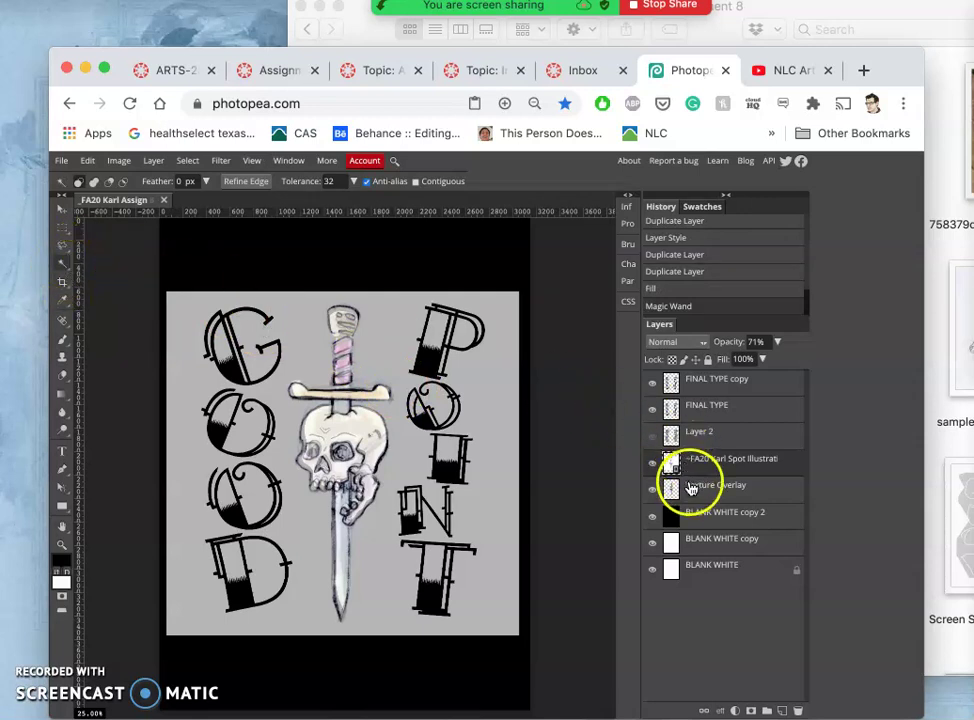
pyautogui.click(415, 182)
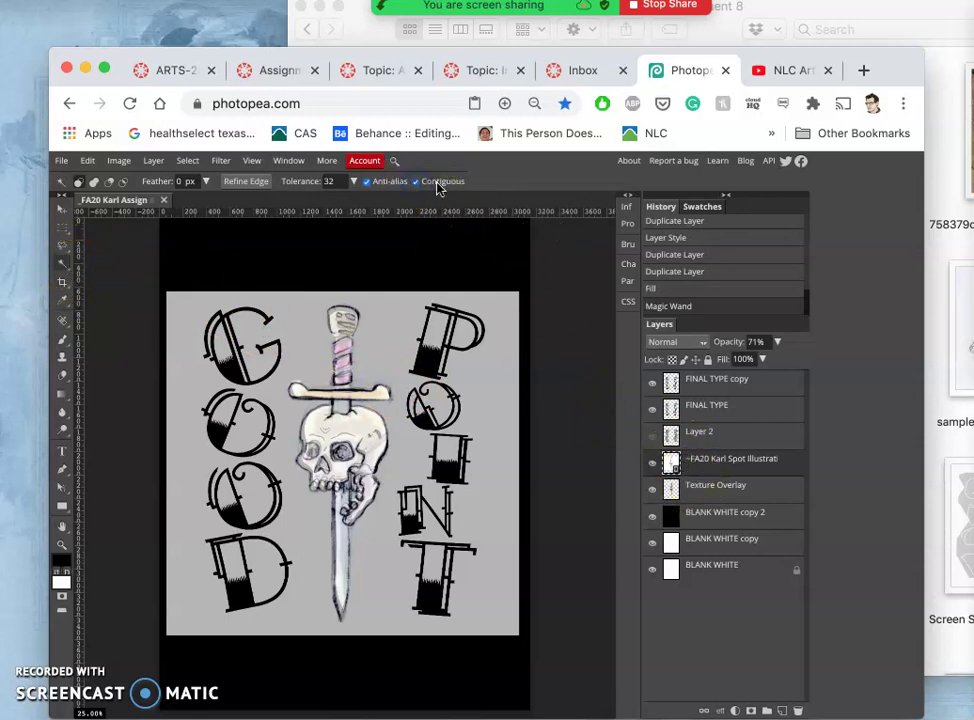
pyautogui.click(652, 462)
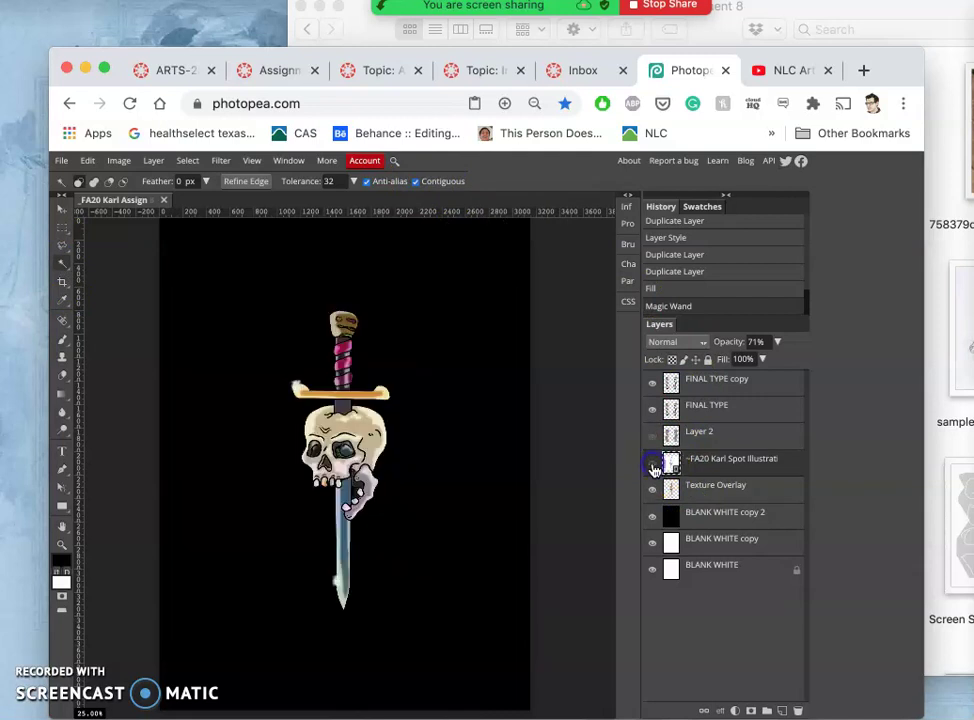
pyautogui.click(703, 490)
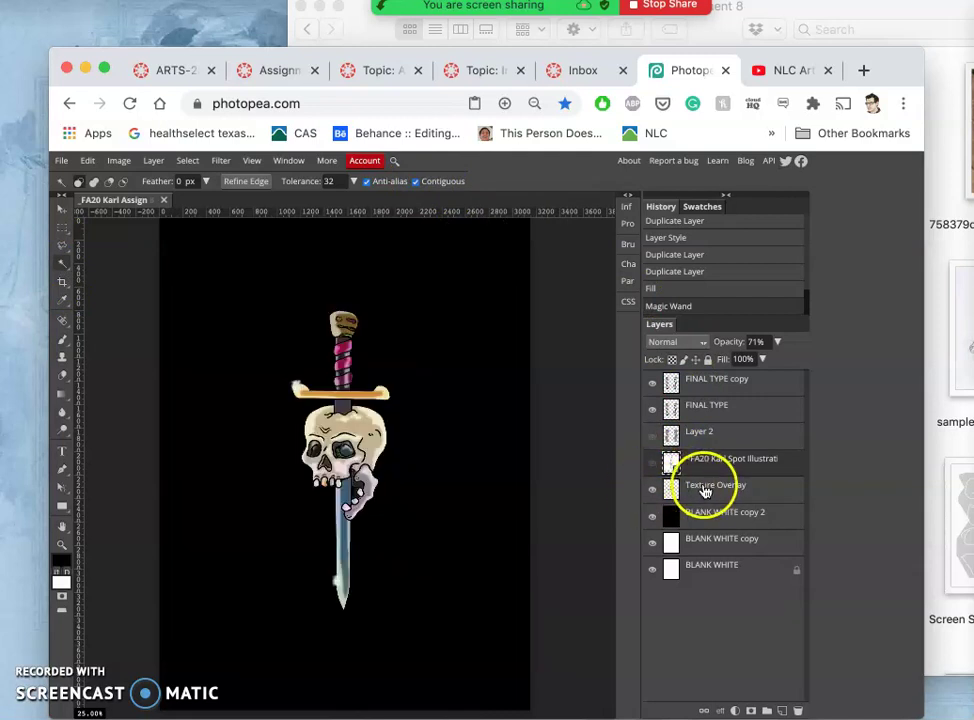
pyautogui.click(415, 373)
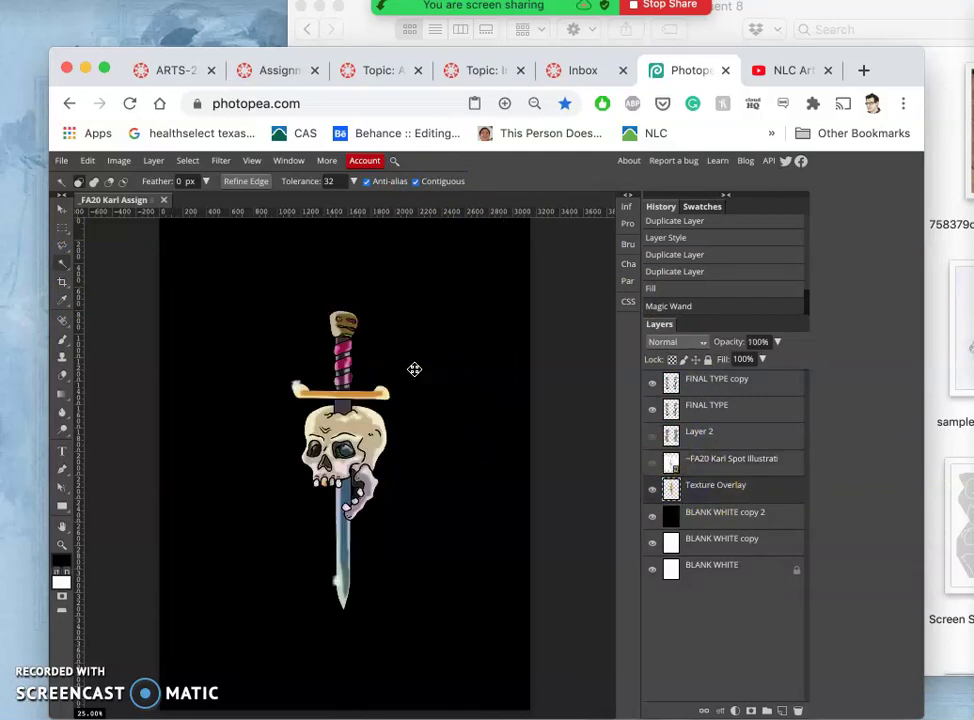
pyautogui.click(412, 369)
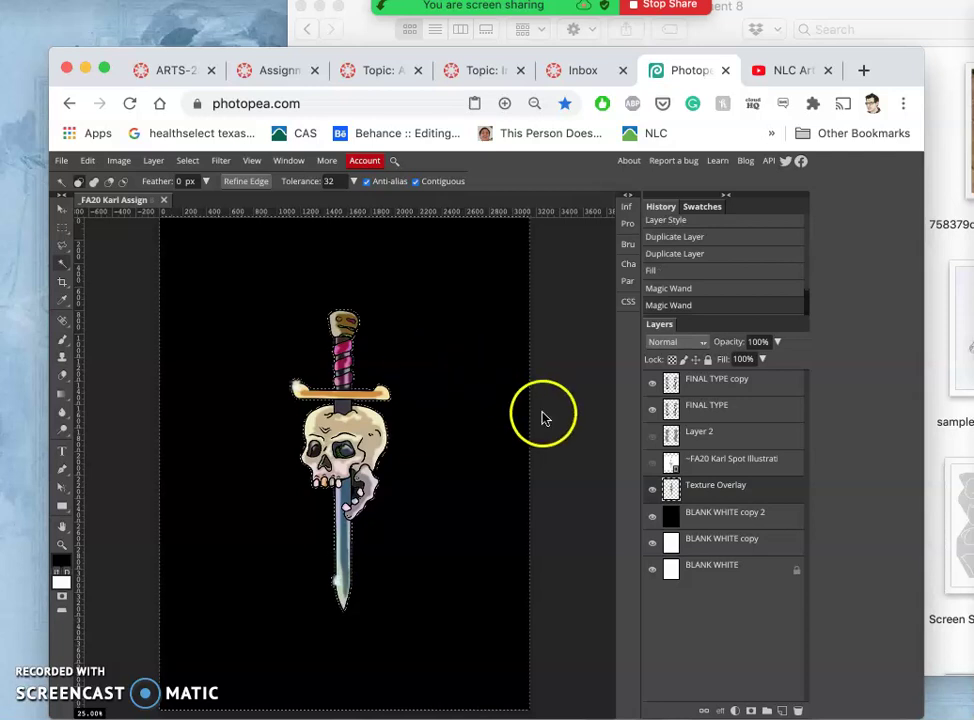
# - Show and rasterize the spot illustration layer, and clear its background using the Magic Wand selection
pyautogui.click(695, 466)
pyautogui.click(651, 469)
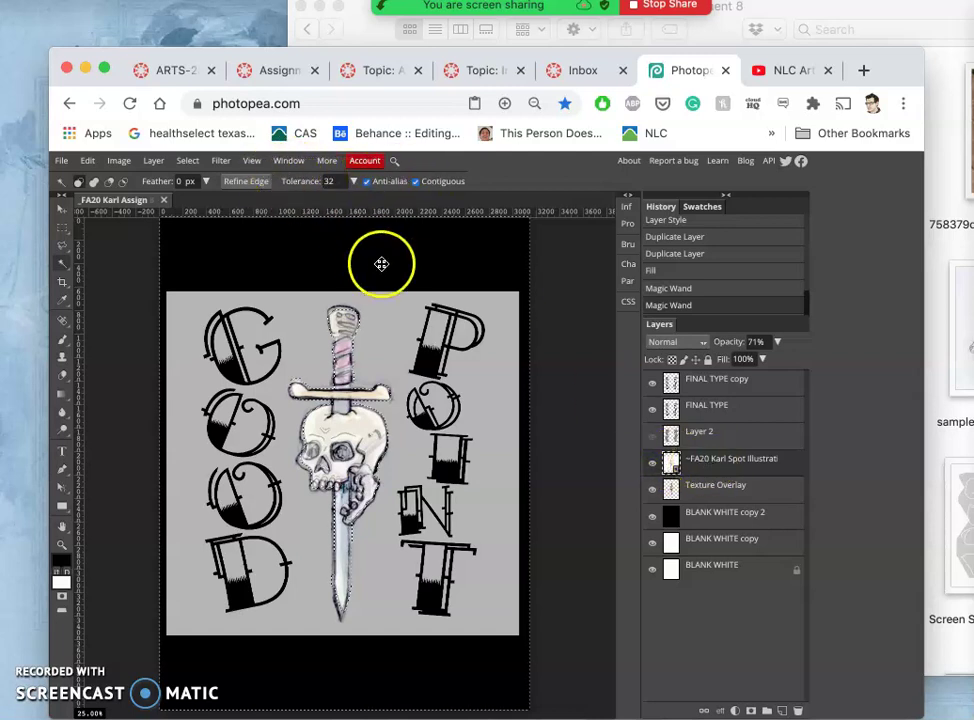
pyautogui.rightClick(714, 468)
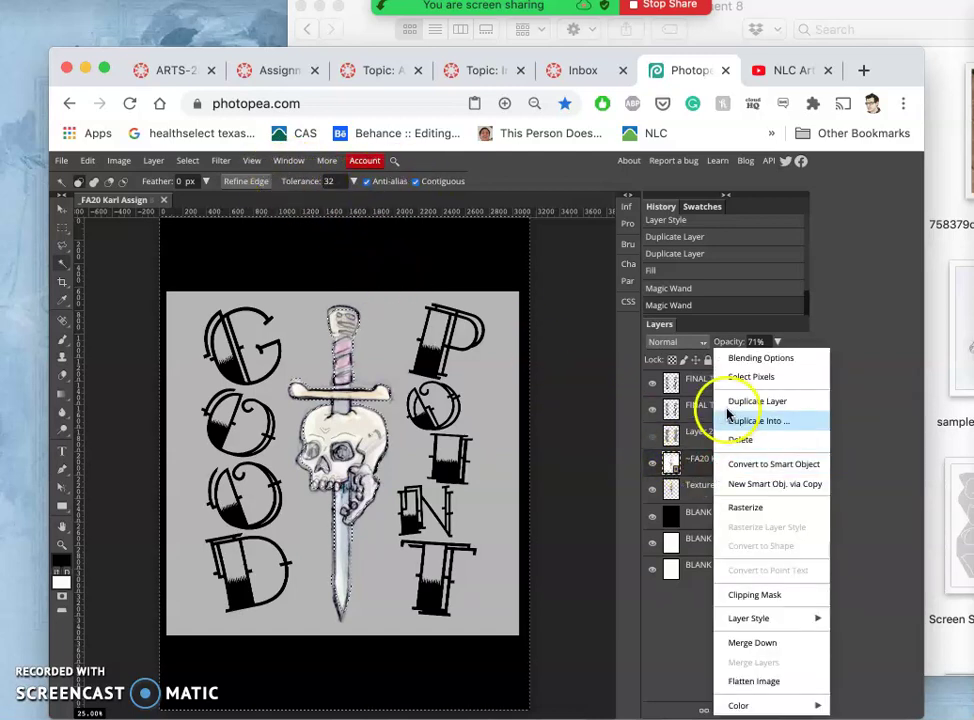
pyautogui.click(745, 507)
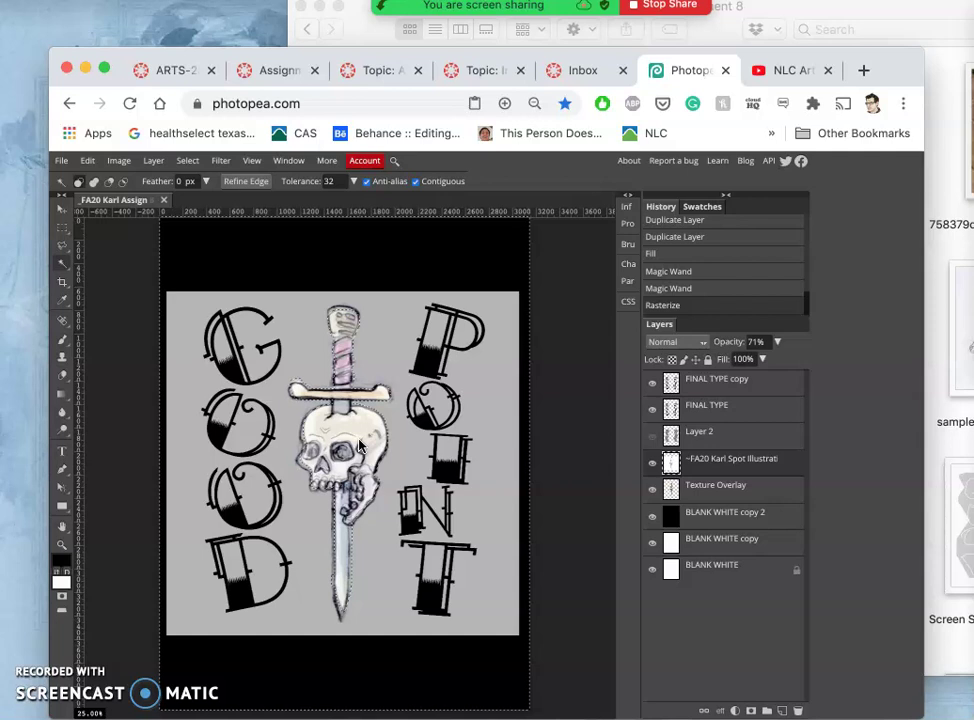
pyautogui.press('Delete')
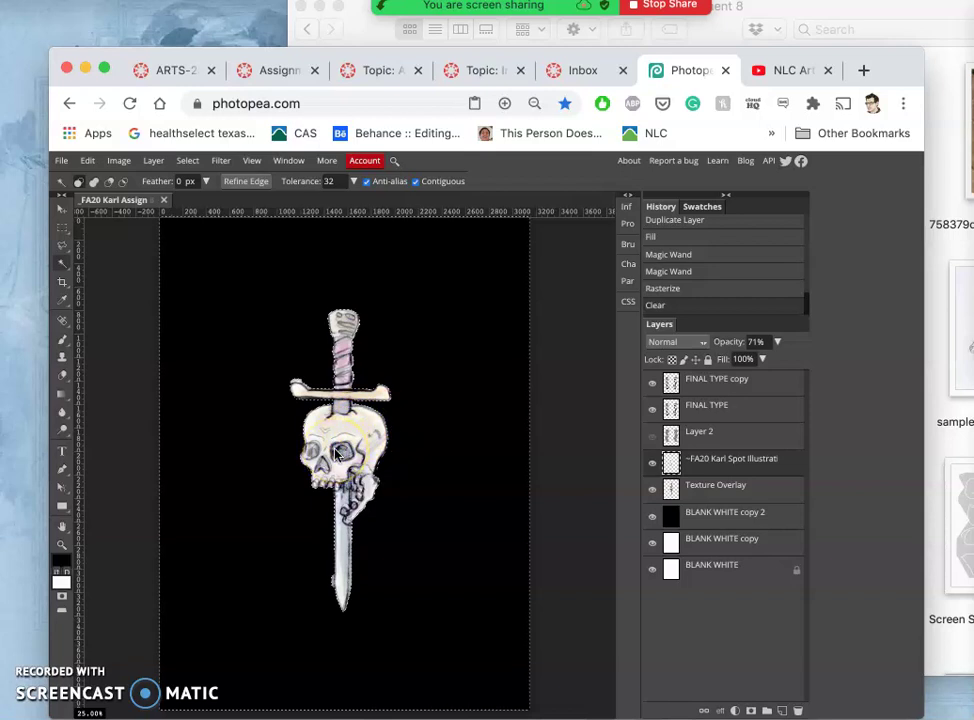
pyautogui.hotkey('ctrl', 'd')
# - Set the spot illustration layer's opacity to 70% and briefly preview Layer 2
pyautogui.click(777, 342)
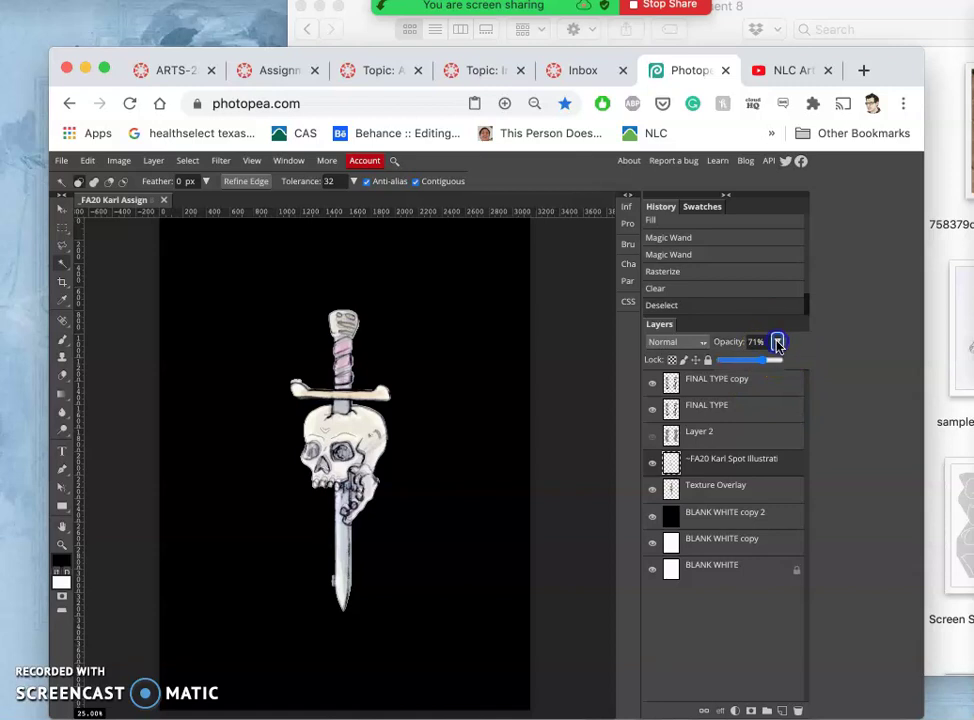
pyautogui.moveTo(767, 362)
pyautogui.mouseDown()
pyautogui.moveTo(800, 362)
pyautogui.moveTo(758, 364)
pyautogui.mouseUp()
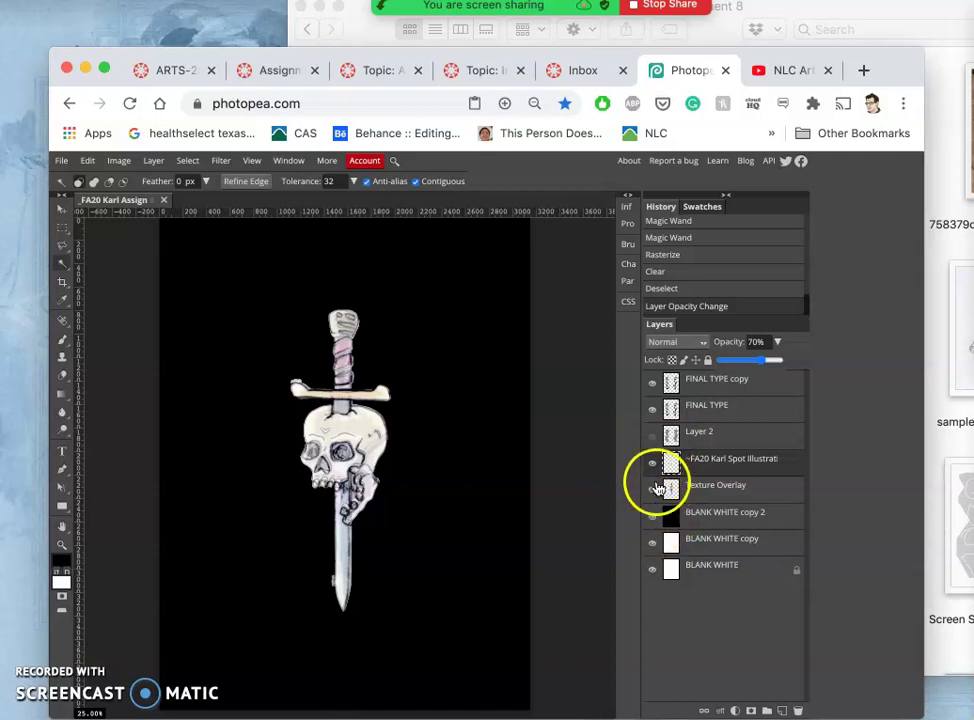
pyautogui.click(652, 442)
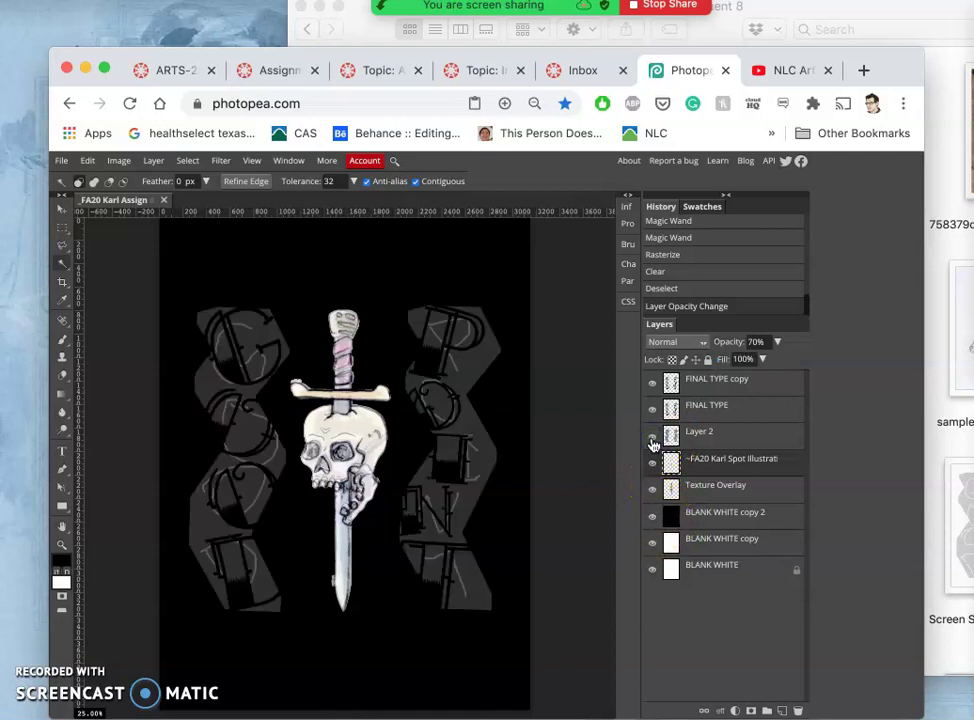
pyautogui.click(652, 442)
# - Hide the black BLANK WHITE copy 2 layer and fill the BLANK WHITE copy layer with gray at 100% opacity
pyautogui.click(666, 510)
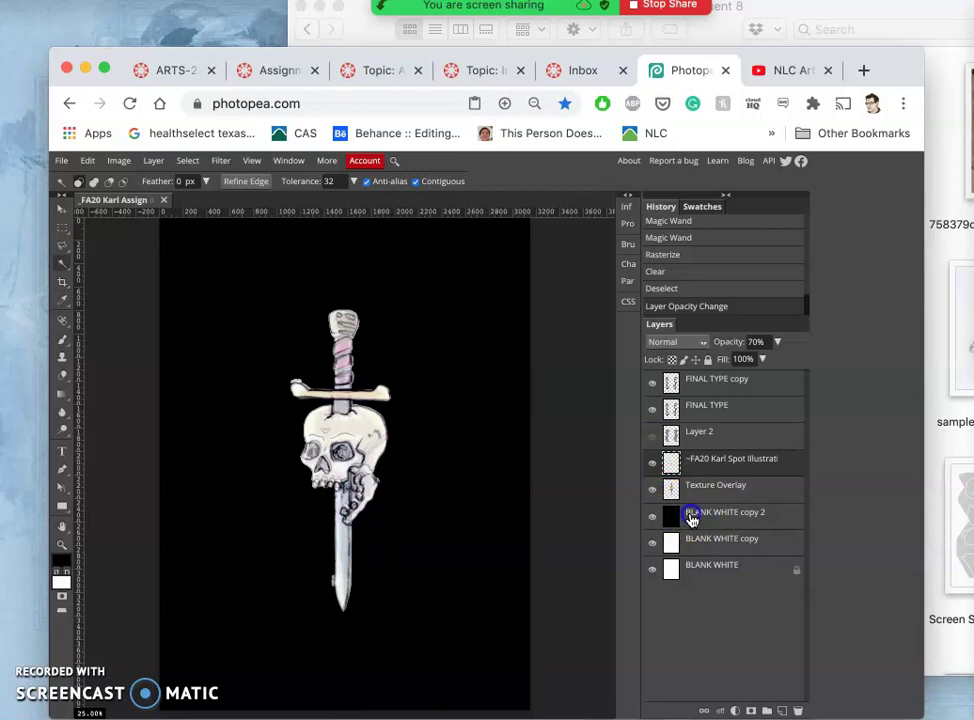
pyautogui.click(652, 518)
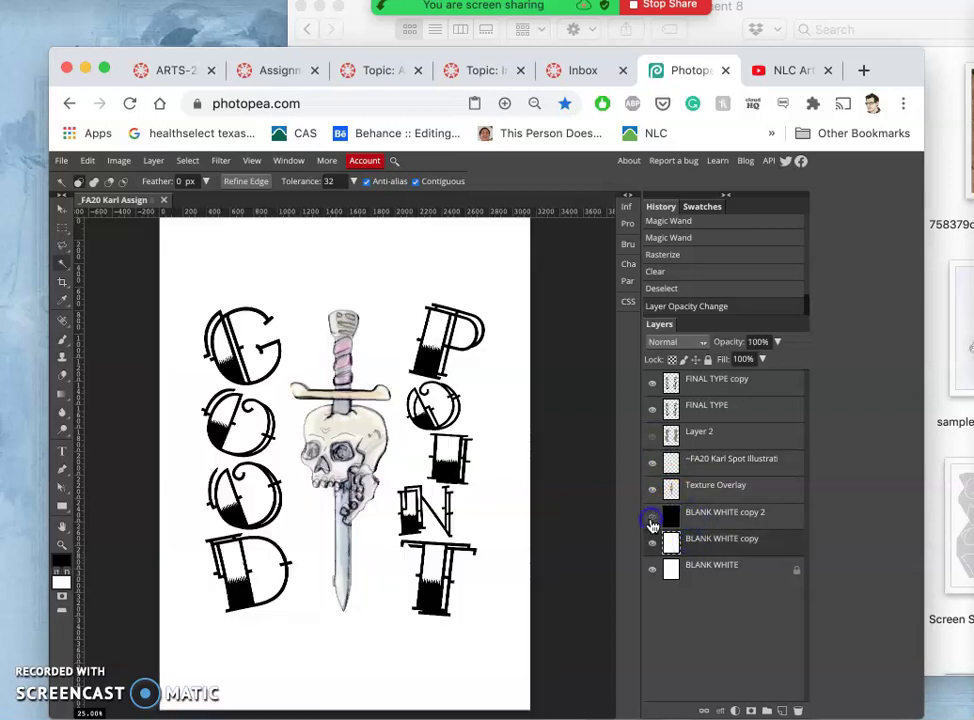
pyautogui.click(700, 548)
pyautogui.click(342, 272)
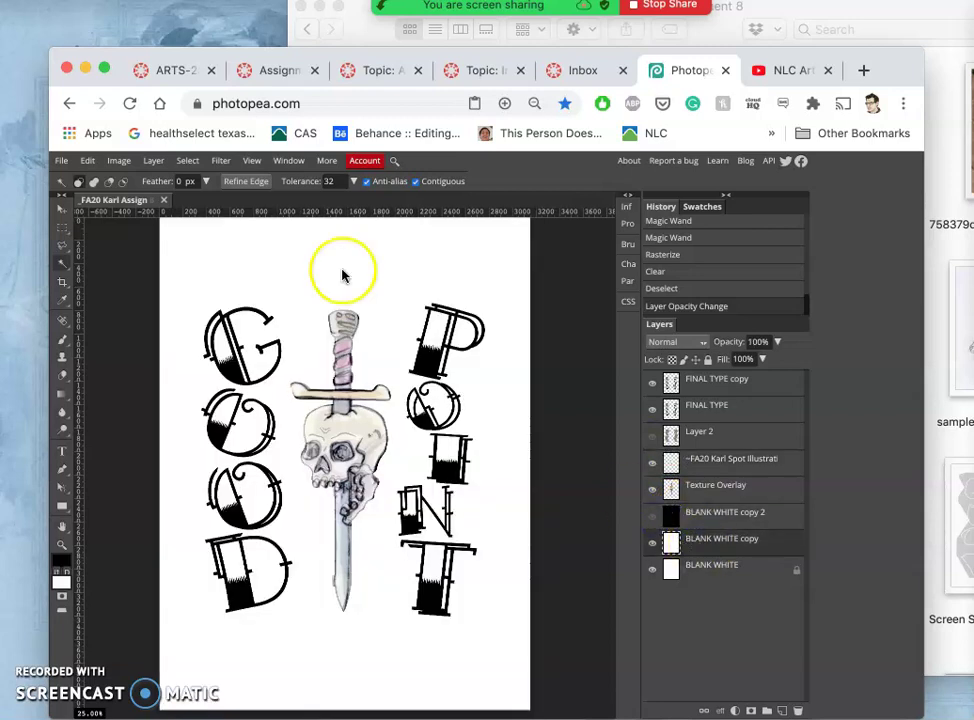
pyautogui.click(88, 160)
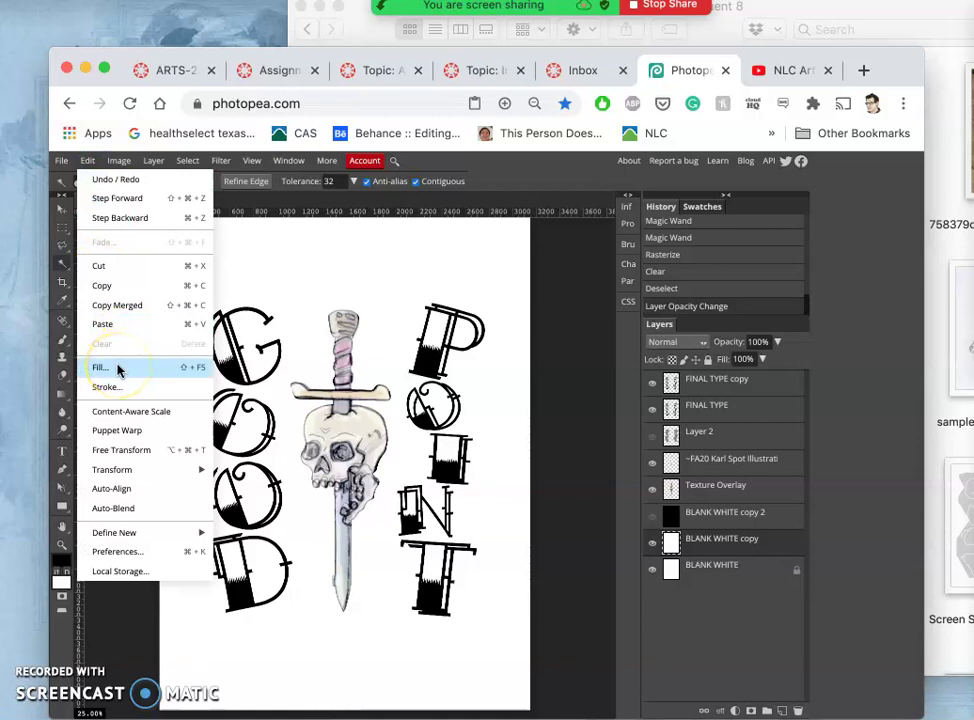
pyautogui.click(117, 369)
pyautogui.click(222, 287)
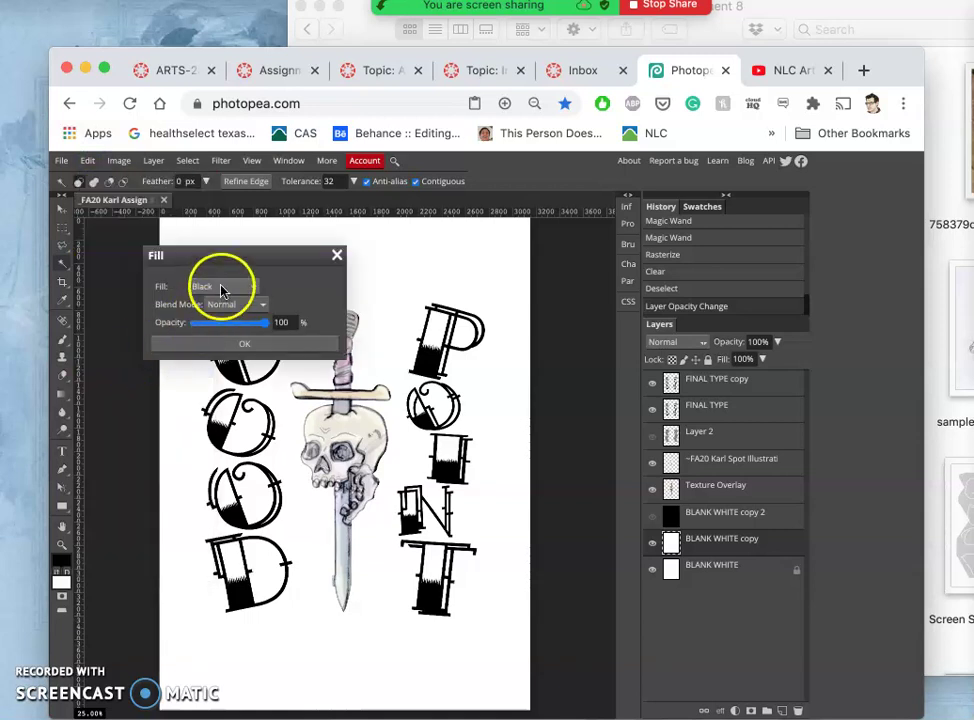
pyautogui.click(212, 295)
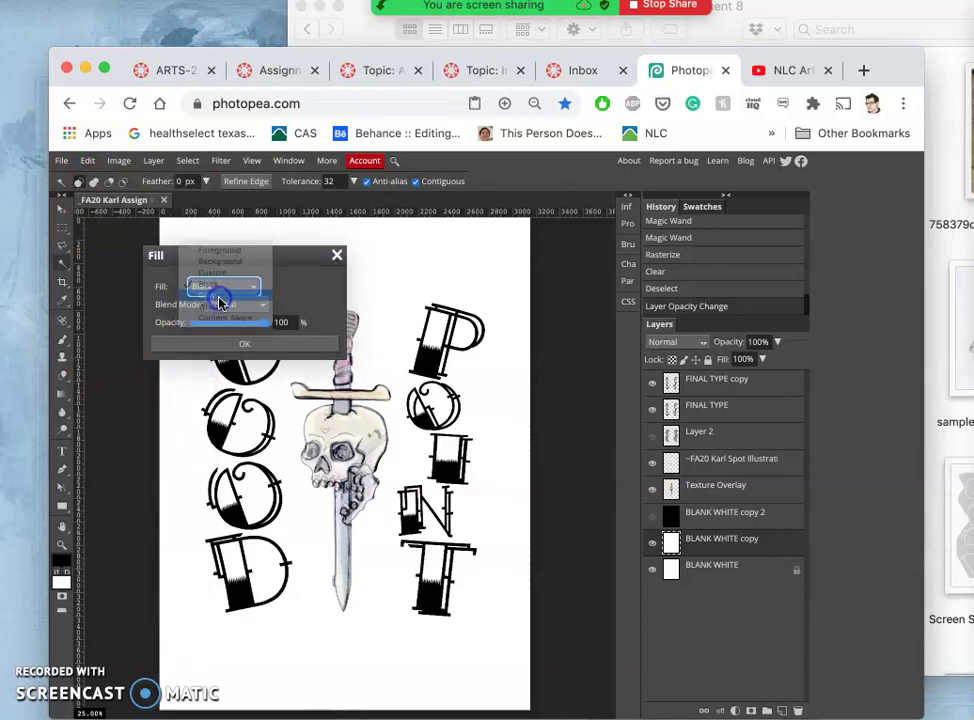
pyautogui.click(261, 345)
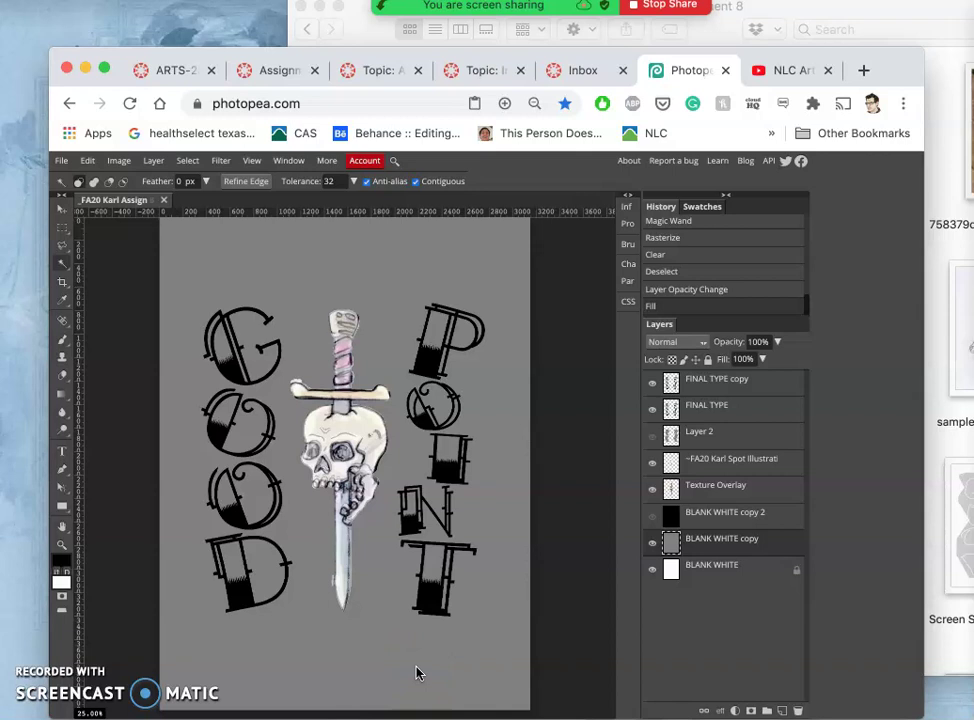
# - Compare the poster on the gray, white and black backgrounds, finishing with all three background layers shown
pyautogui.click(653, 519)
pyautogui.click(652, 521)
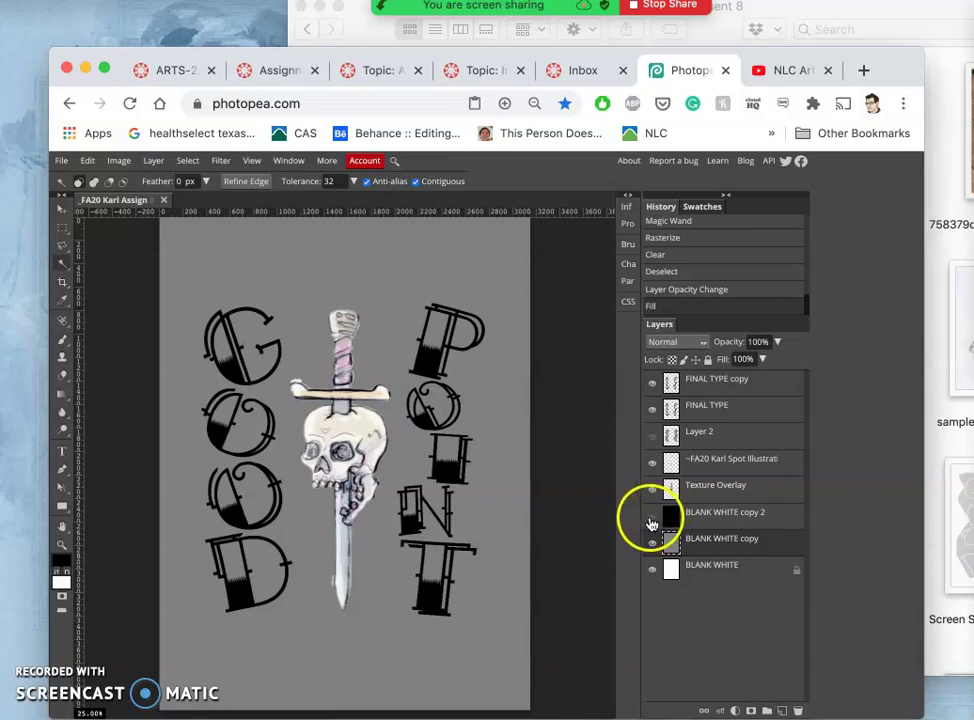
pyautogui.click(652, 523)
pyautogui.click(654, 544)
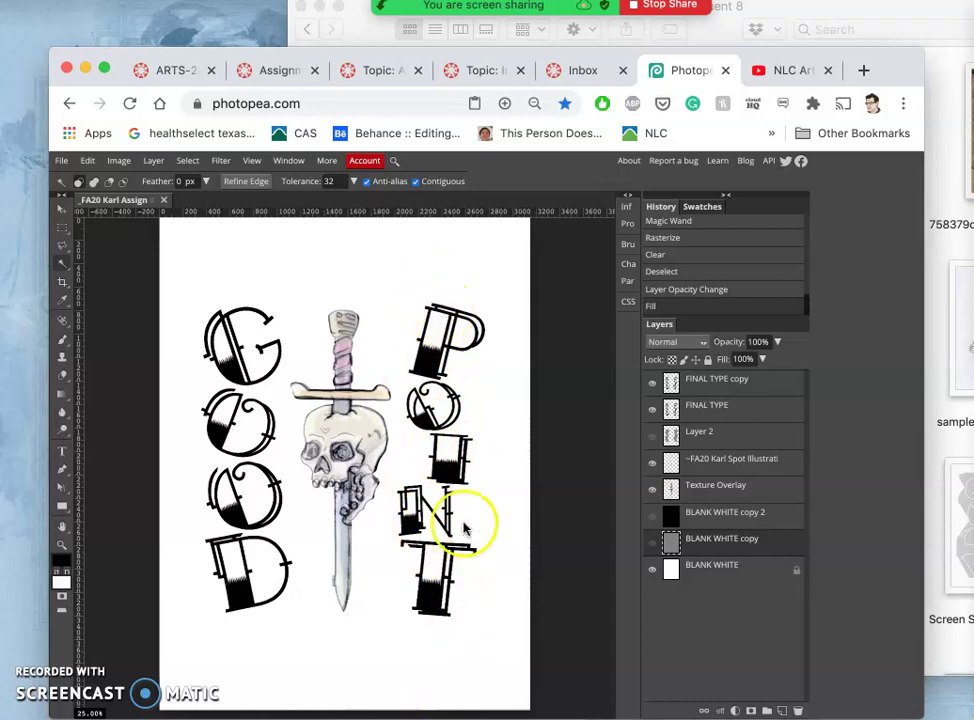
pyautogui.click(652, 516)
pyautogui.click(652, 550)
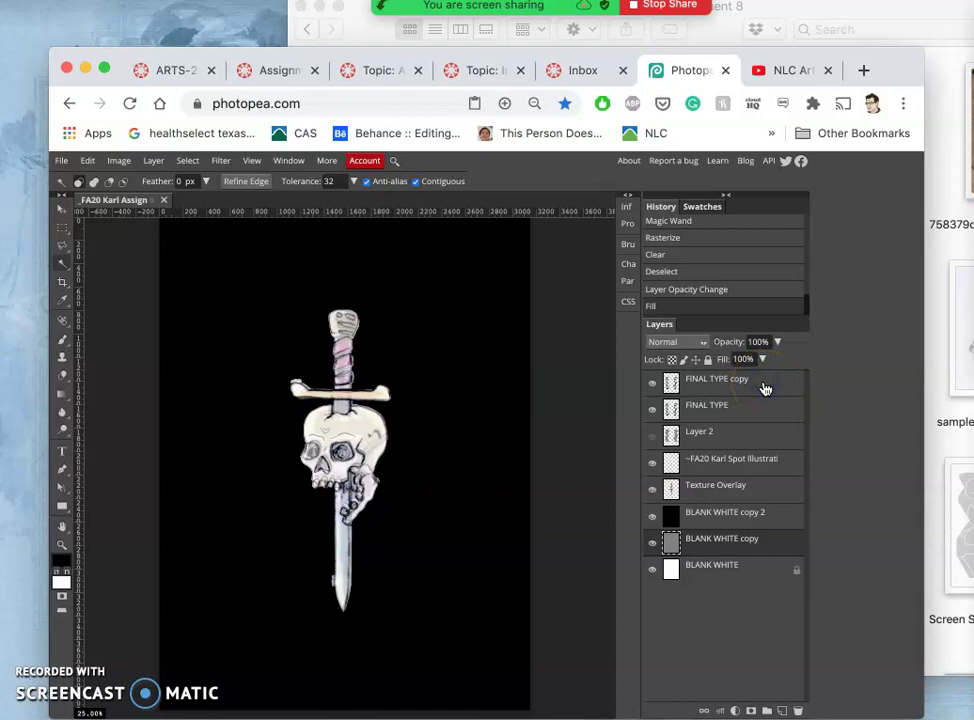
# - Open the FINAL TYPE copy layer's style settings, enable Stroke and show the stroke options
pyautogui.doubleClick(778, 381)
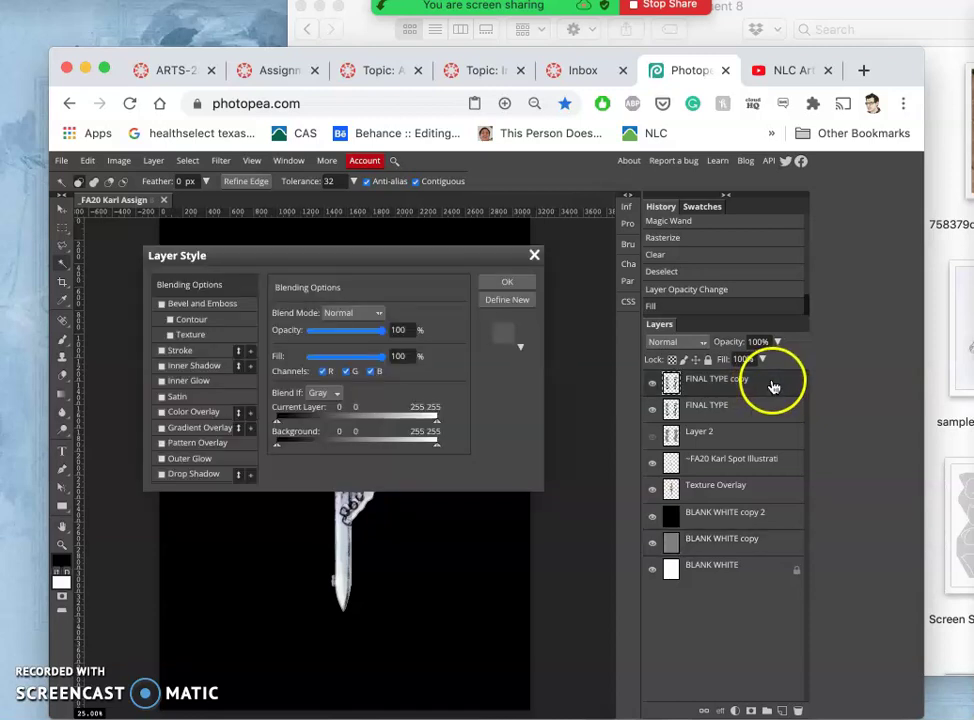
pyautogui.moveTo(415, 261); pyautogui.dragTo(775, 279)
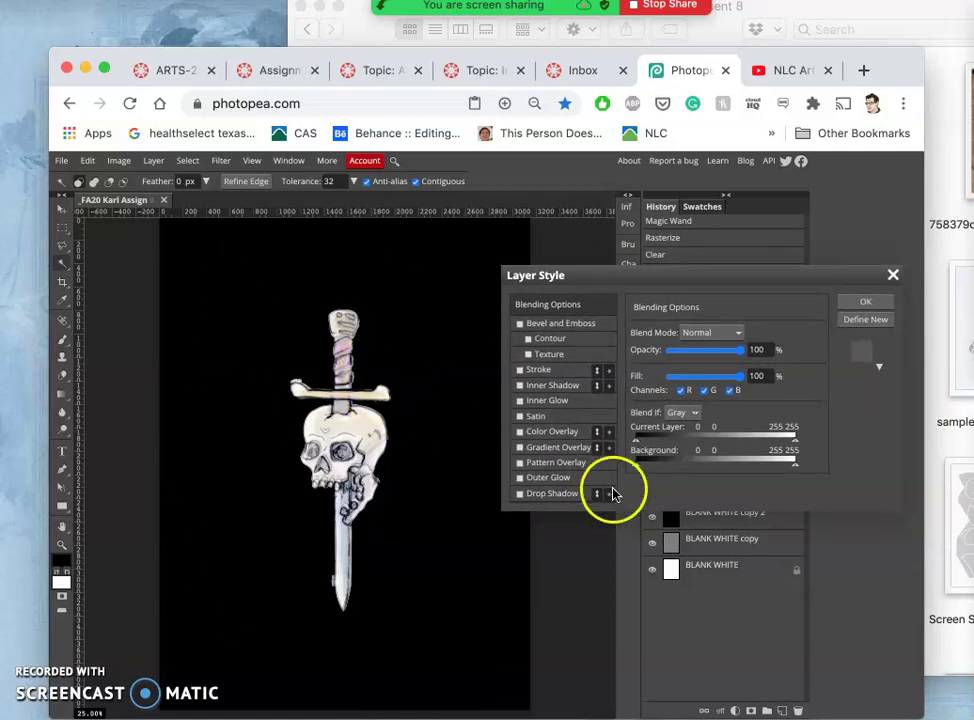
pyautogui.click(533, 495)
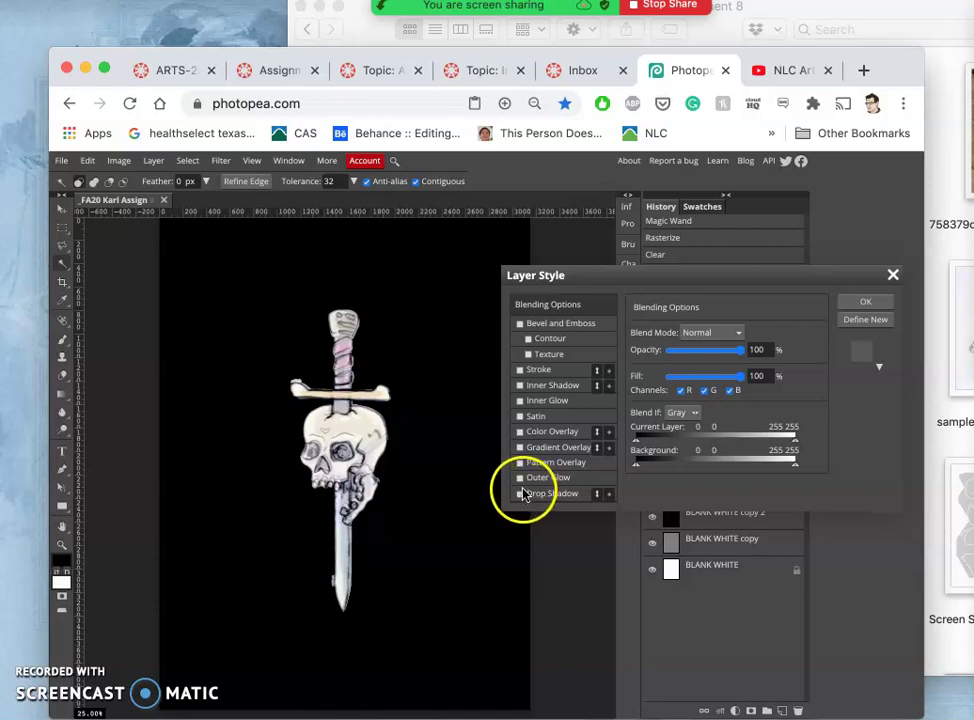
pyautogui.click(519, 372)
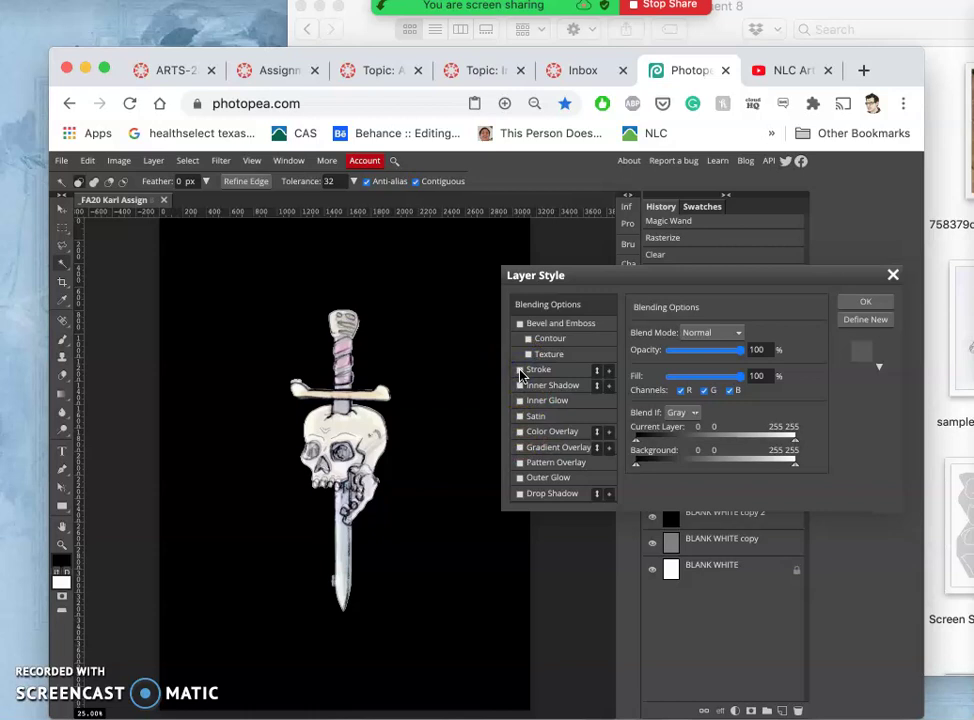
pyautogui.click(520, 372)
pyautogui.click(520, 372)
pyautogui.click(520, 372)
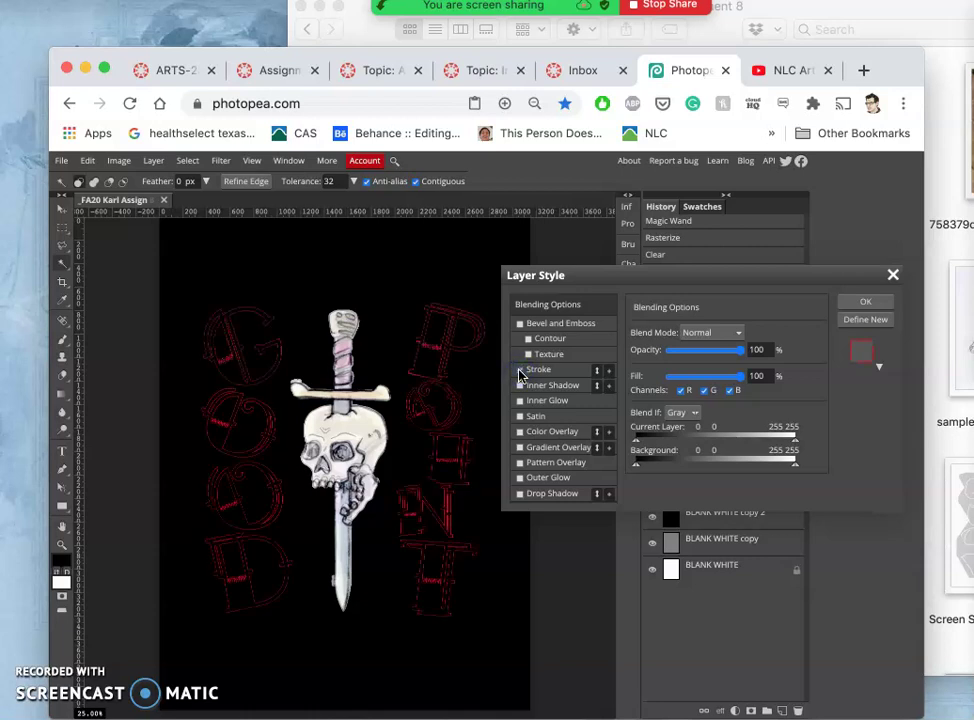
pyautogui.click(576, 371)
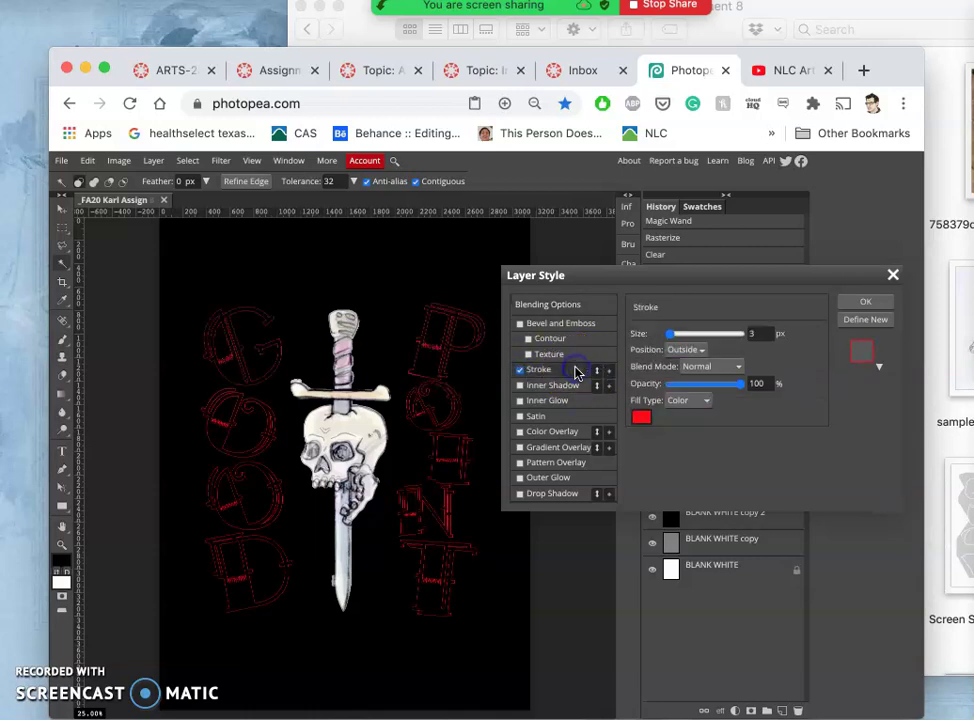
# - Change the lettering's stroke color to white
pyautogui.click(641, 416)
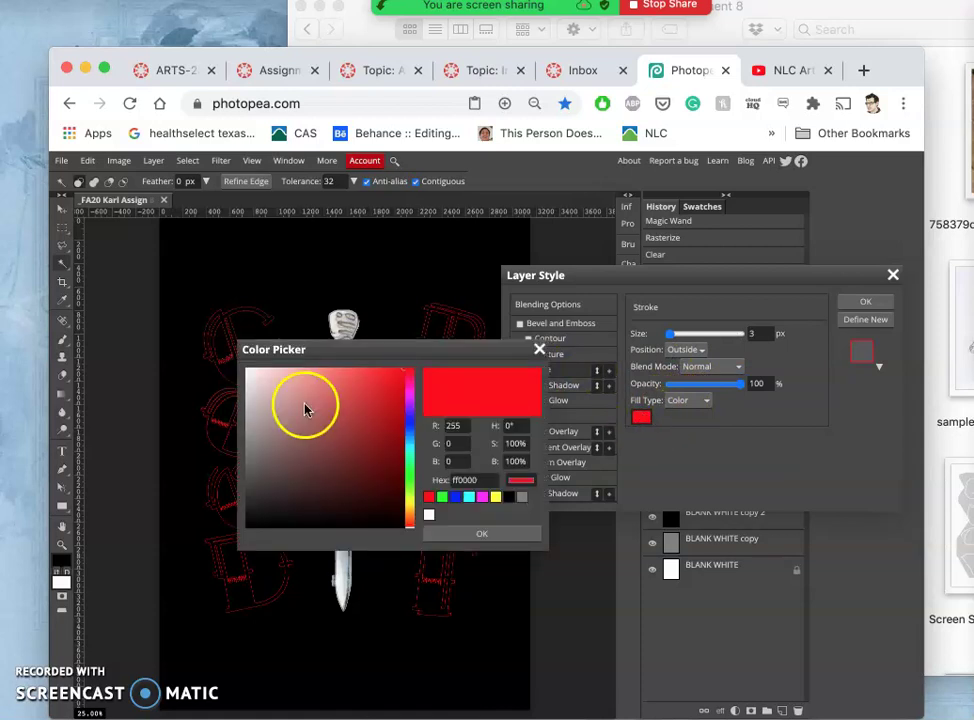
pyautogui.click(261, 378)
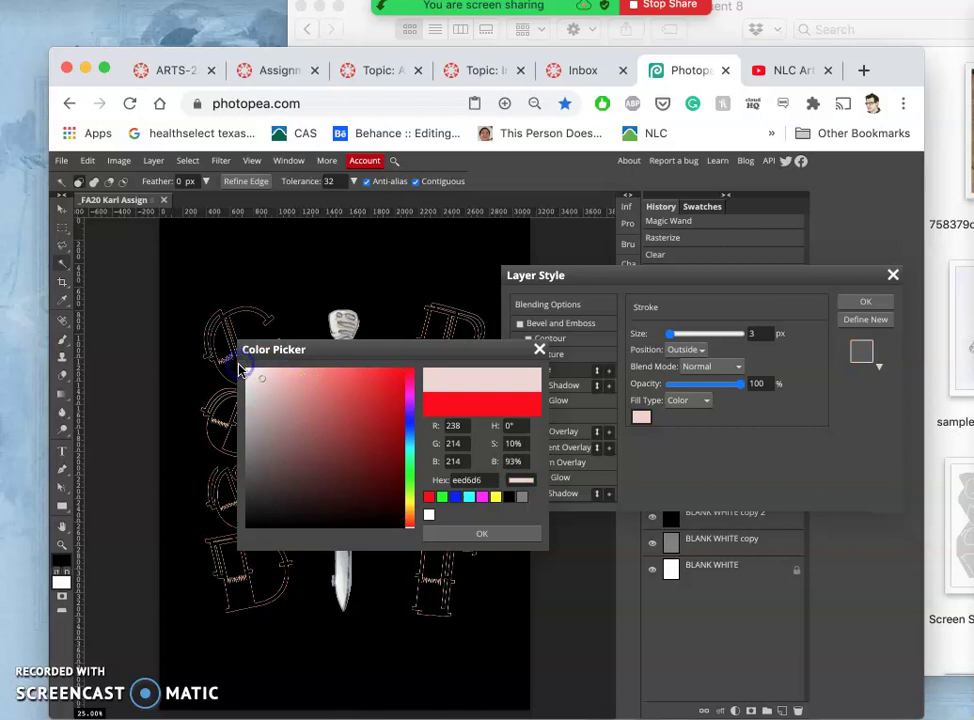
pyautogui.click(480, 534)
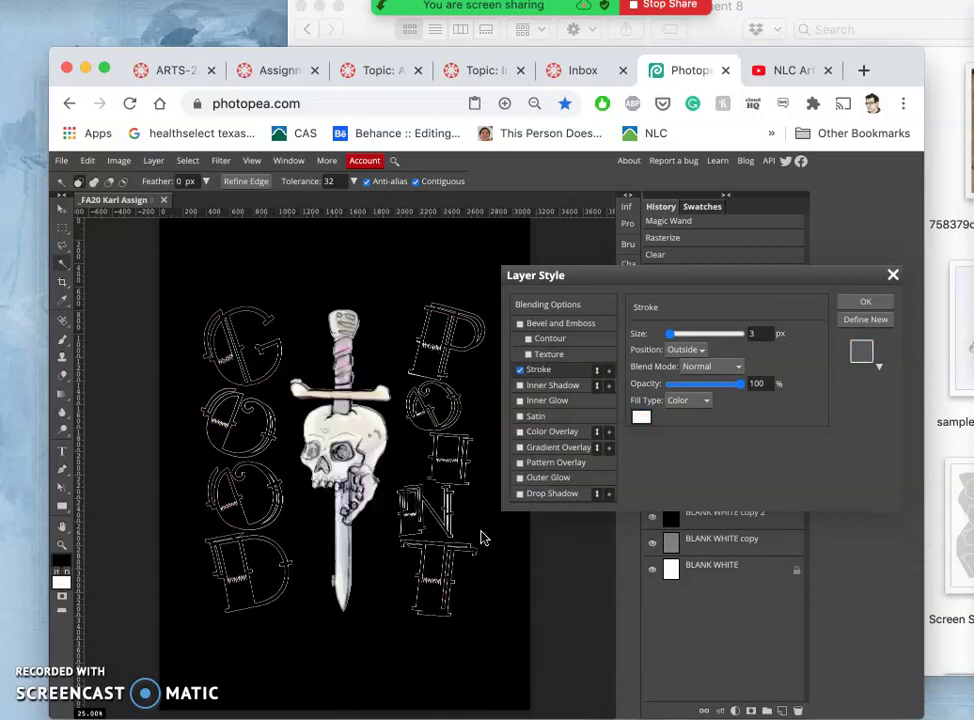
# - Try a thicker stroke on the lettering, going up to 36 px and back down to 18 px
pyautogui.click(671, 337)
pyautogui.moveTo(674, 335); pyautogui.dragTo(692, 340)
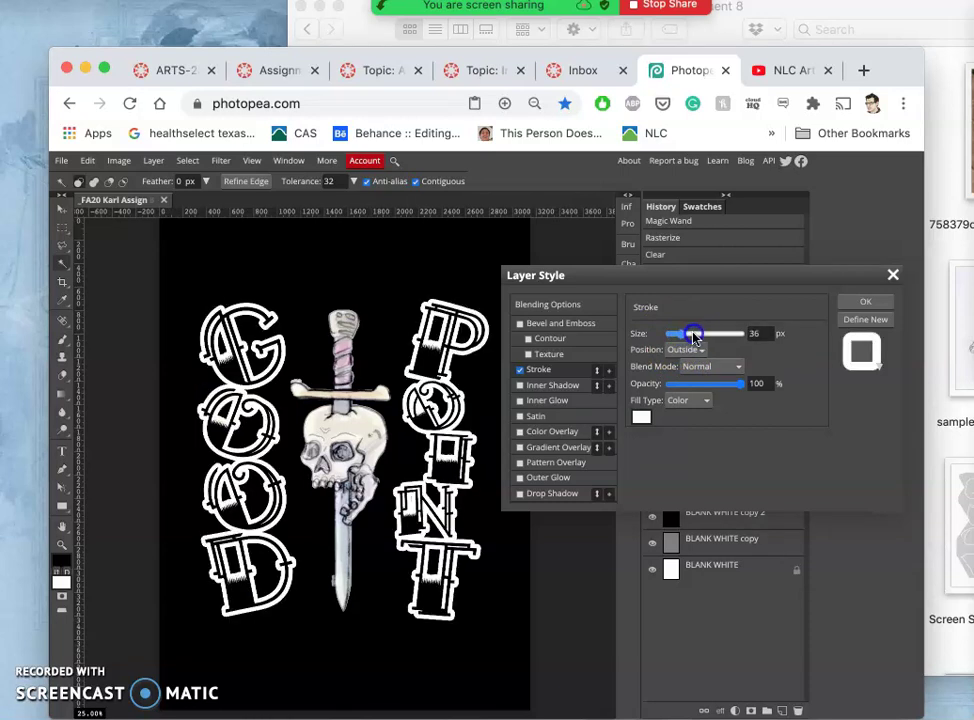
pyautogui.moveTo(694, 337); pyautogui.dragTo(676, 338)
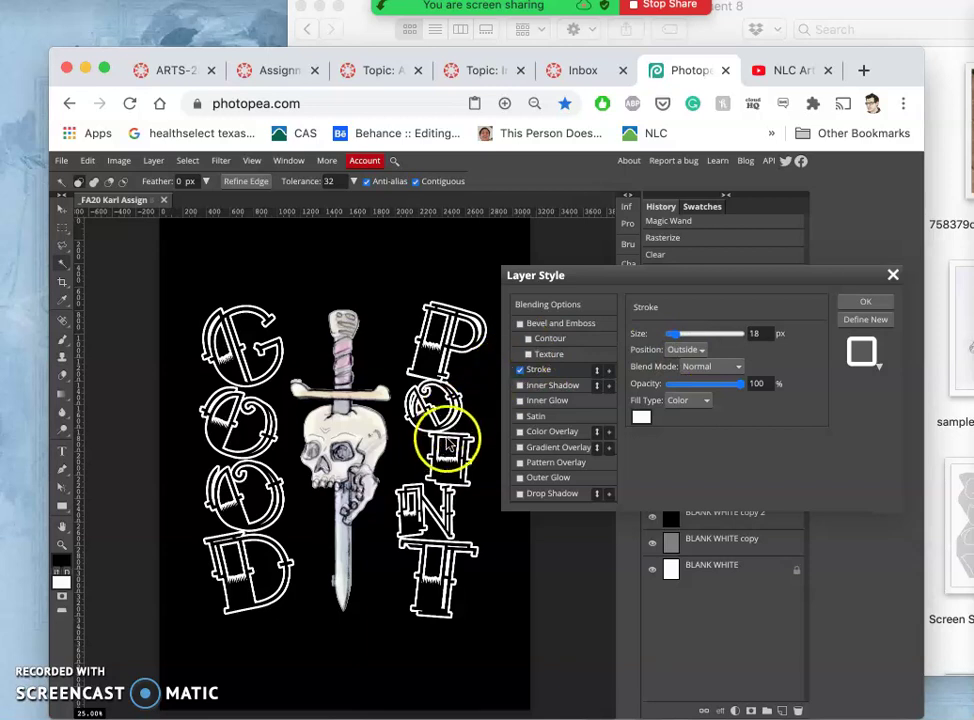
# - Examine the white stroke around the letters of GOOD and POINT up close
pyautogui.press('super+equal')
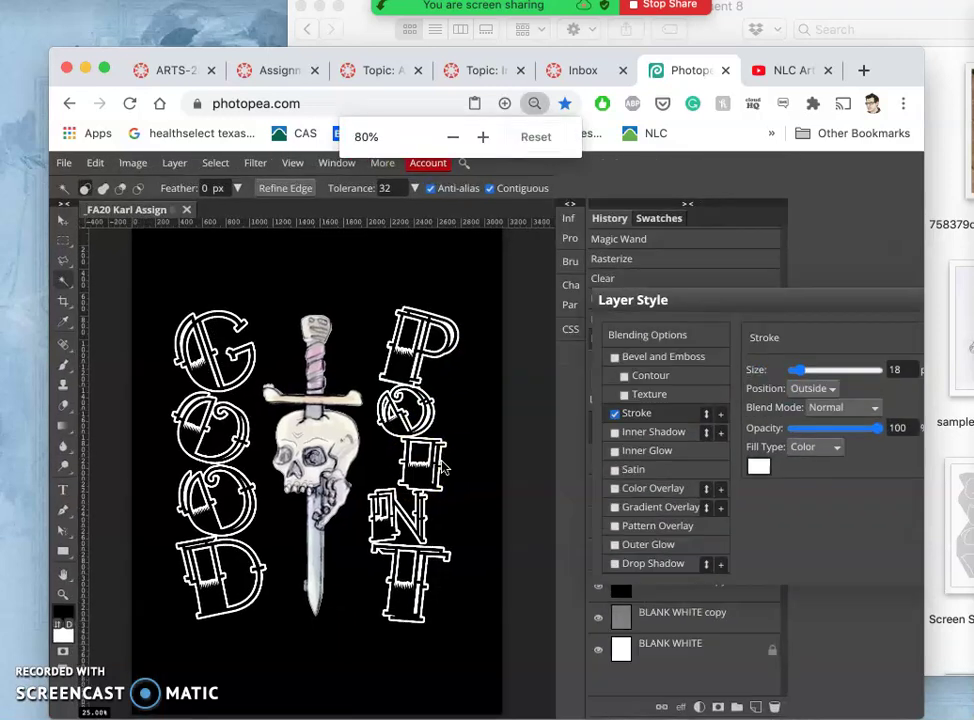
pyautogui.press('super+minus')
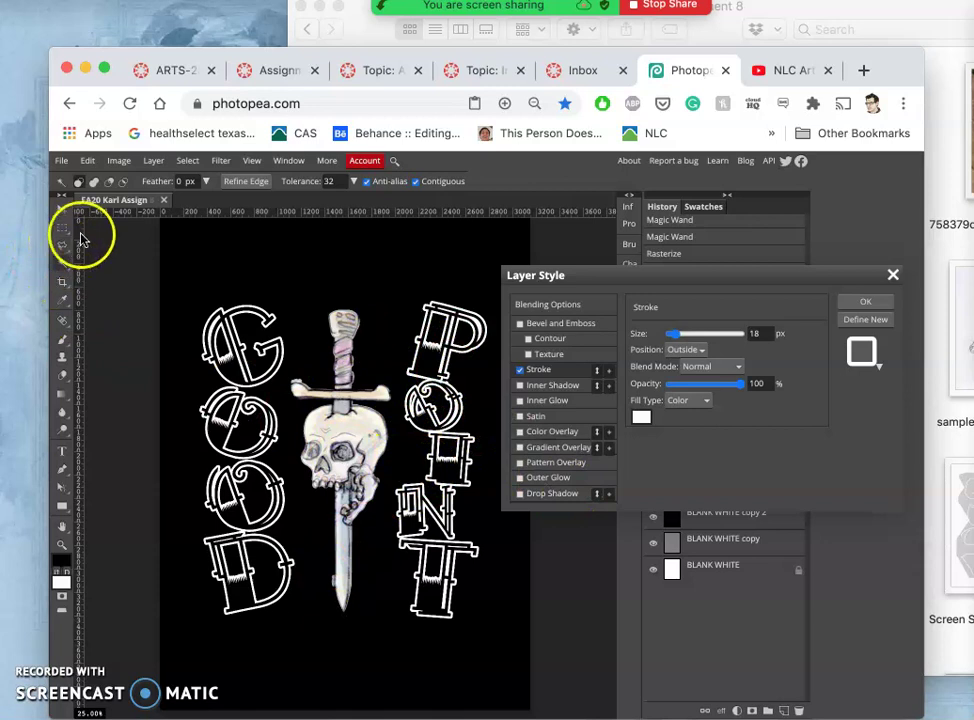
pyautogui.click(233, 279)
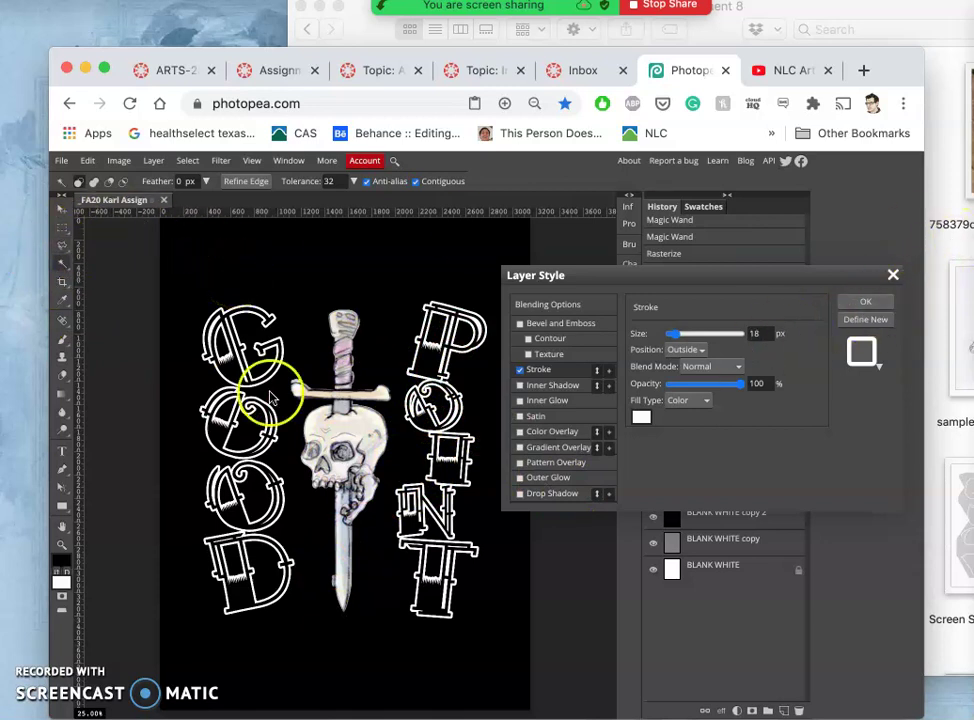
pyautogui.click(61, 545)
pyautogui.click(295, 422)
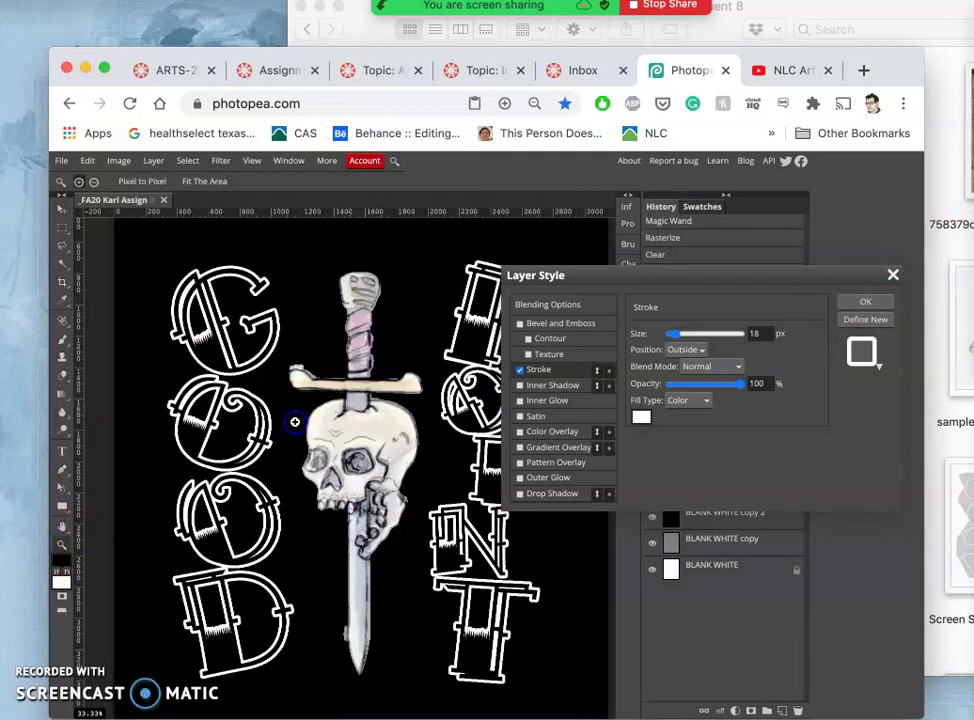
pyautogui.click(295, 422)
pyautogui.click(295, 422)
pyautogui.click(239, 496)
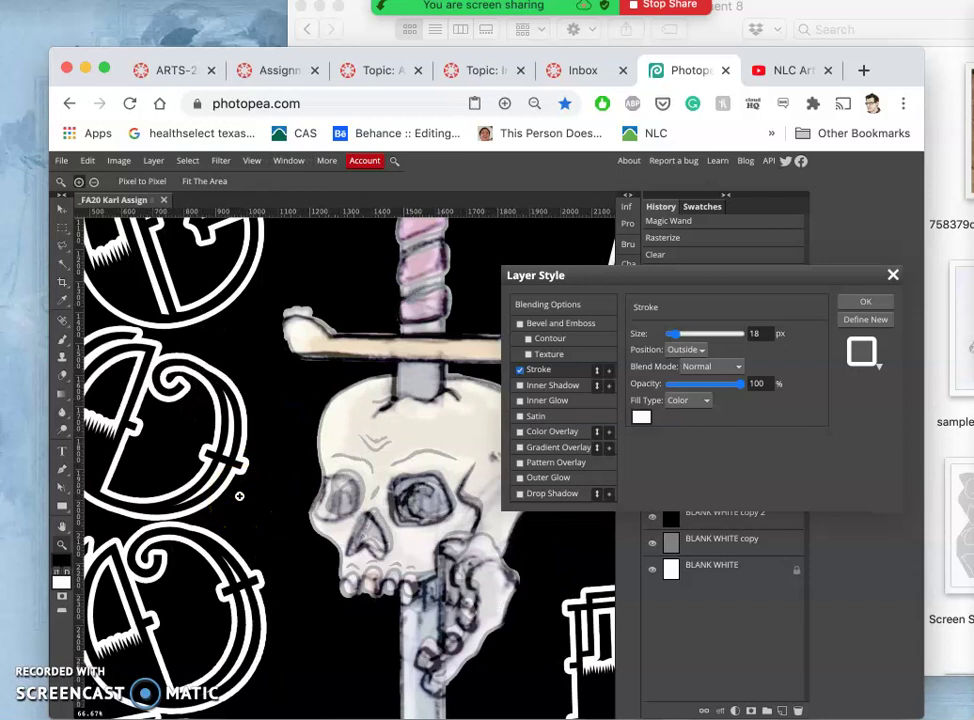
pyautogui.press('space')
pyautogui.moveTo(283, 423); pyautogui.dragTo(335, 342)
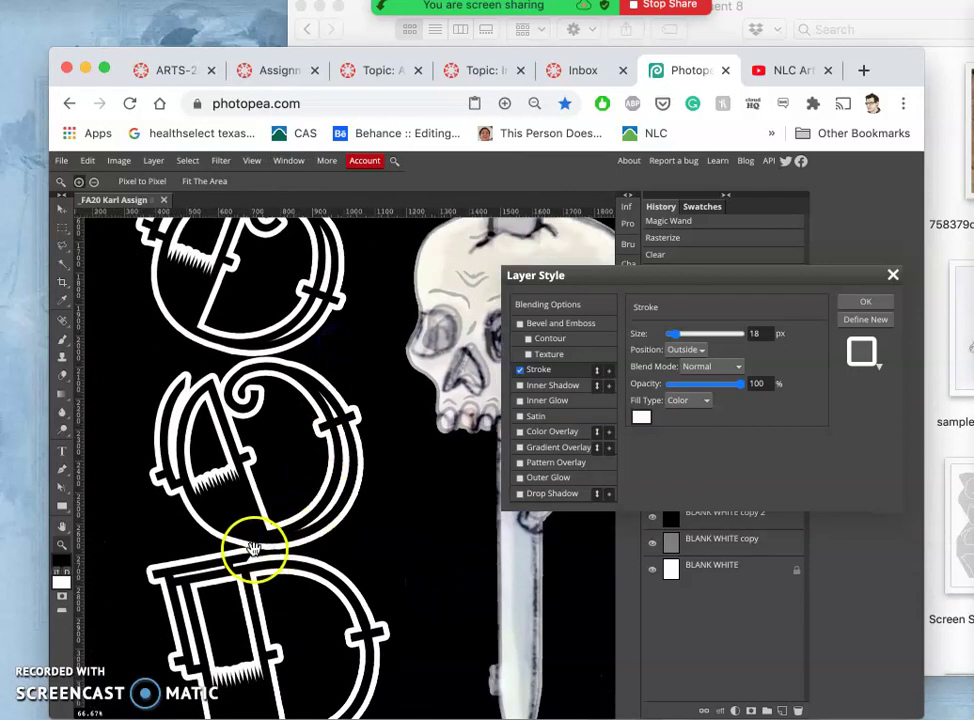
pyautogui.moveTo(451, 381); pyautogui.dragTo(150, 553)
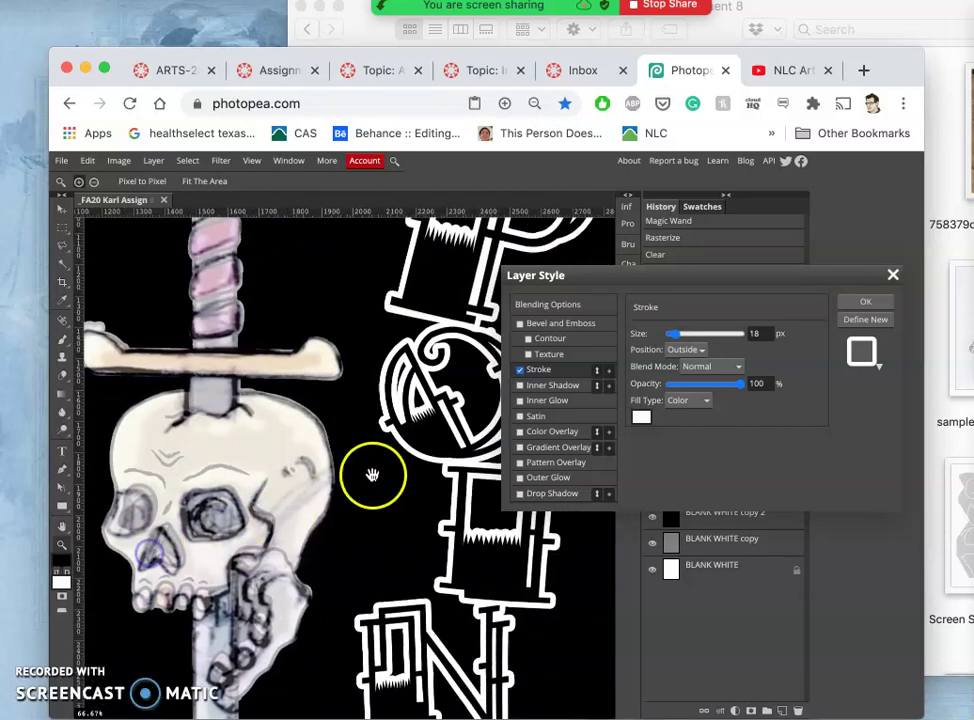
pyautogui.hscroll(5, 404, 452)
pyautogui.click(376, 328)
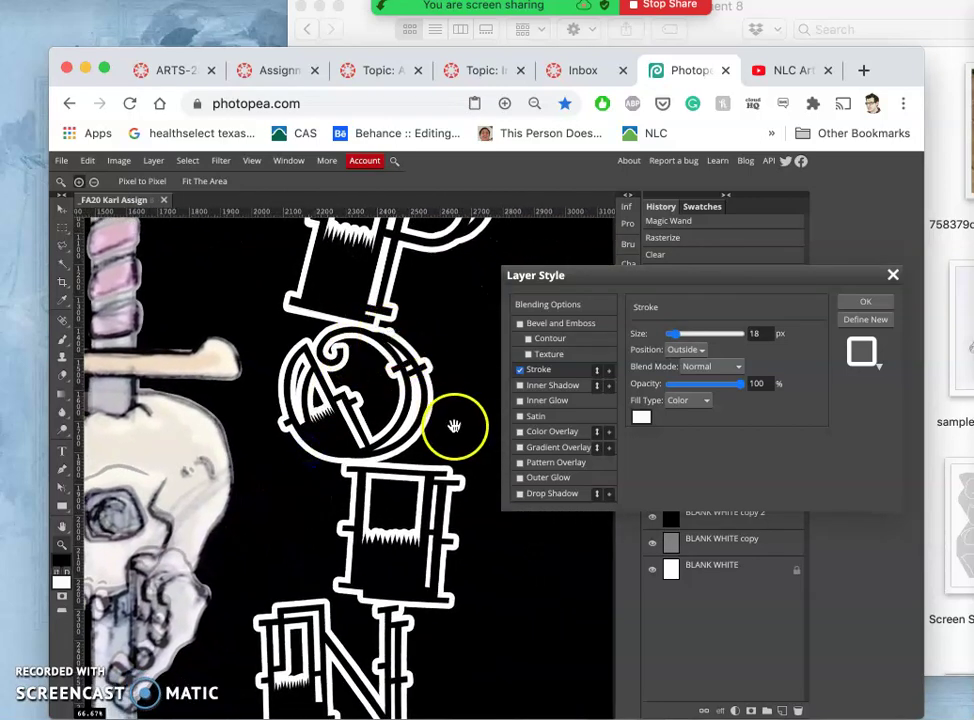
# - Try stroke sizes of 16 px and 12 px on the lettering
pyautogui.click(678, 335)
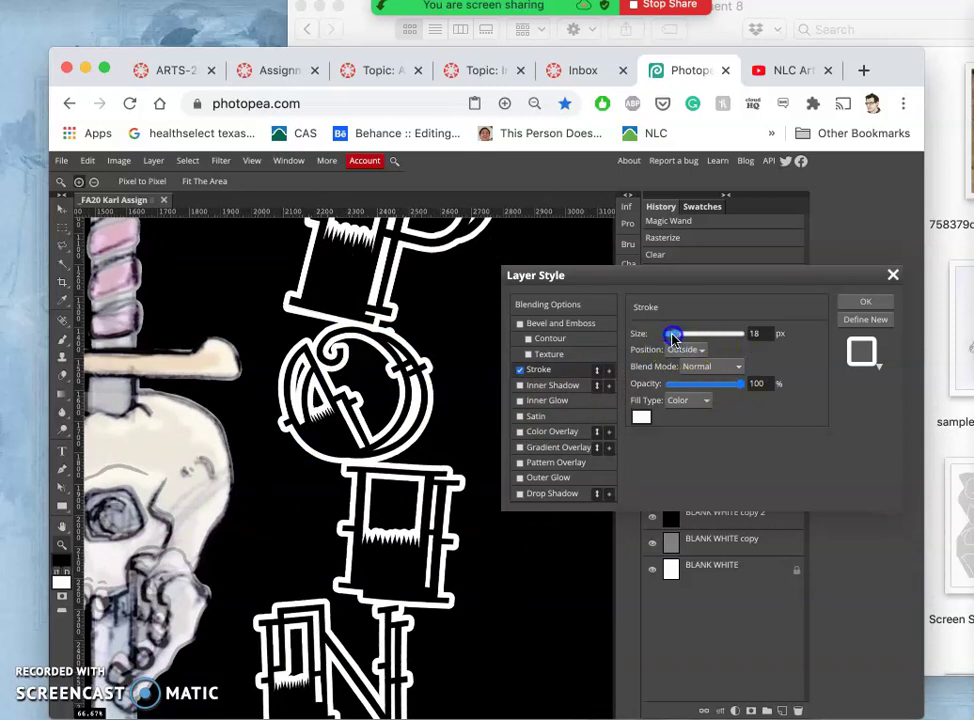
pyautogui.moveTo(672, 337); pyautogui.dragTo(765, 333)
pyautogui.doubleClick(764, 333)
pyautogui.write('8')
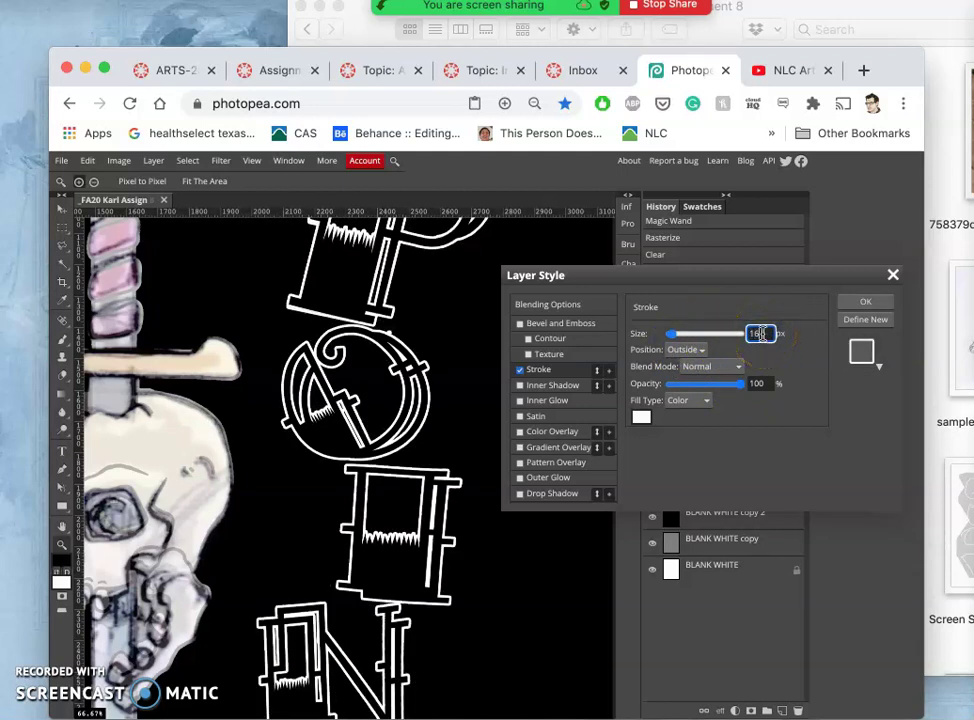
pyautogui.write('16')
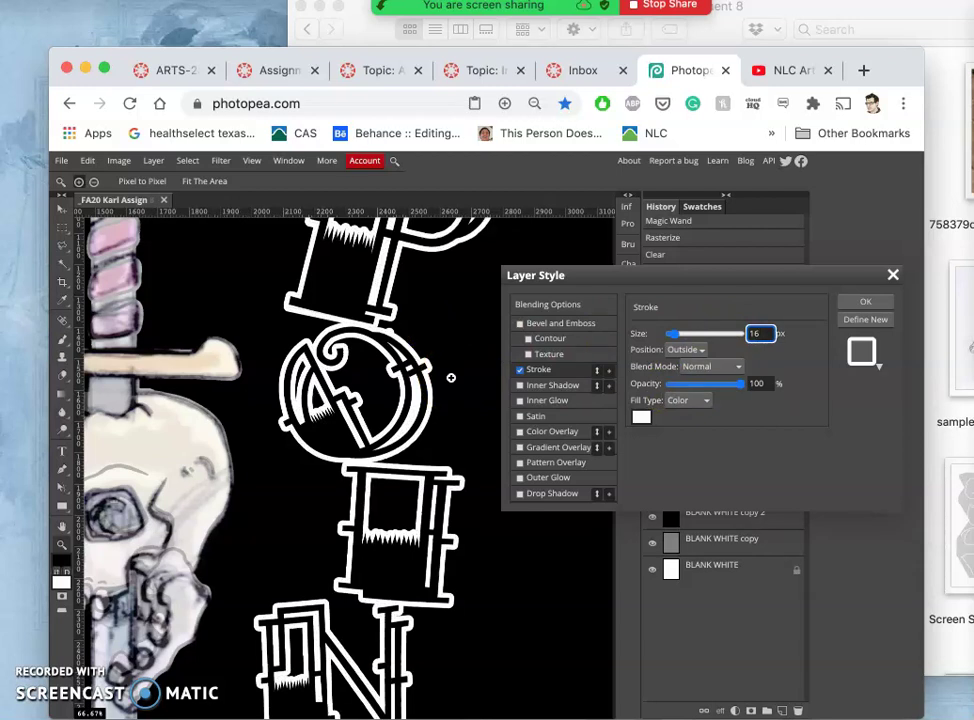
pyautogui.doubleClick(757, 333)
pyautogui.write('12')
pyautogui.click(783, 360)
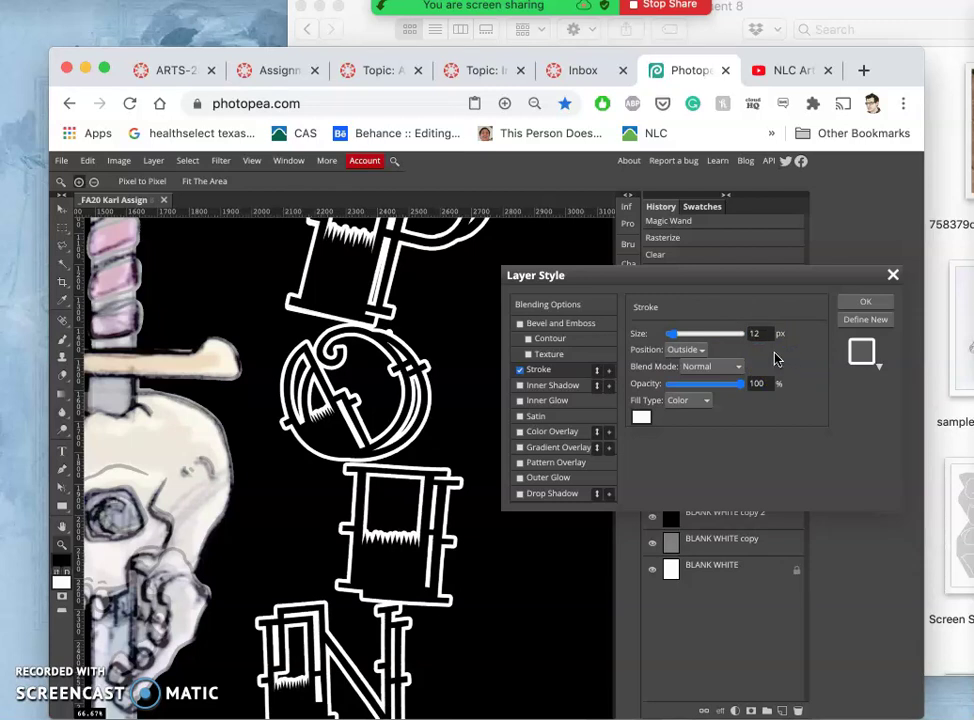
pyautogui.click(825, 322)
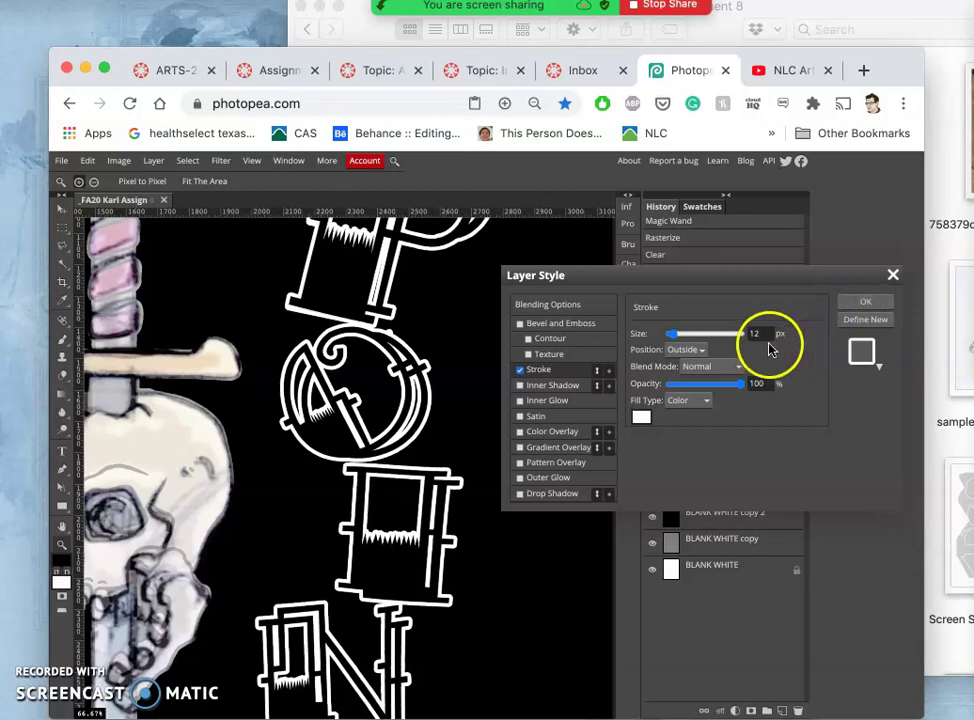
# - Set the lettering's stroke size to 10 px and apply the layer style
pyautogui.moveTo(762, 334); pyautogui.dragTo(748, 334)
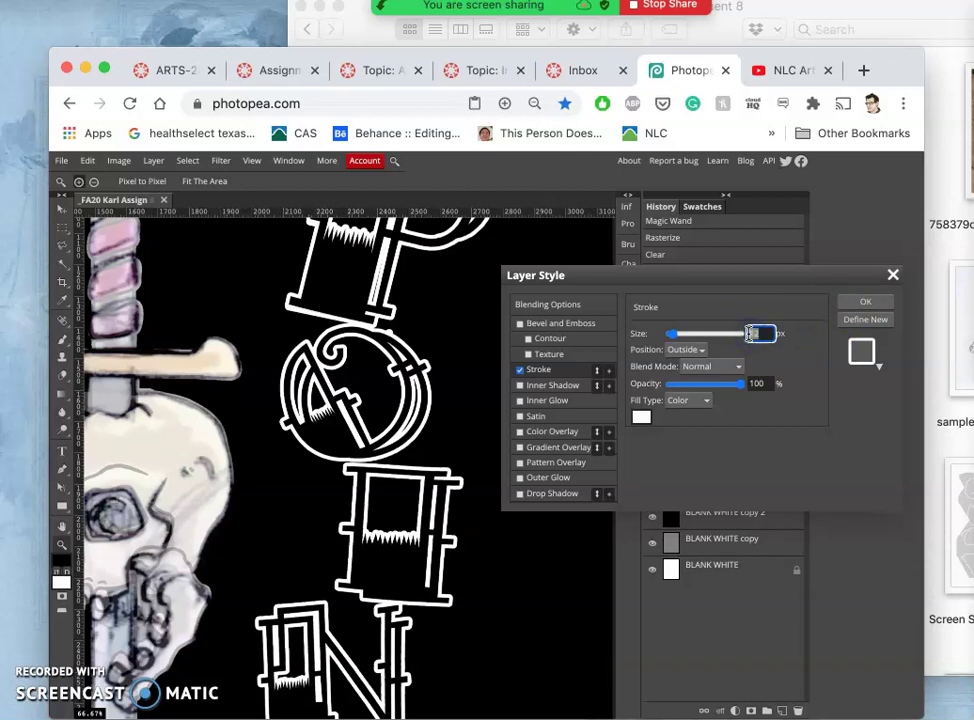
pyautogui.write('10')
pyautogui.click(789, 352)
pyautogui.click(830, 304)
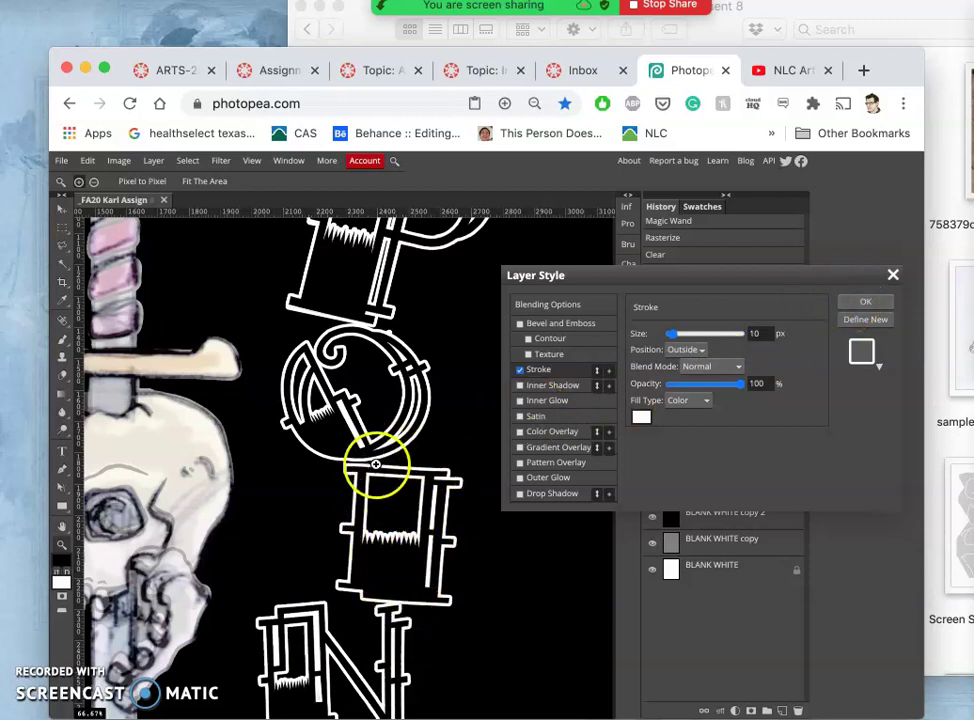
pyautogui.click(463, 393)
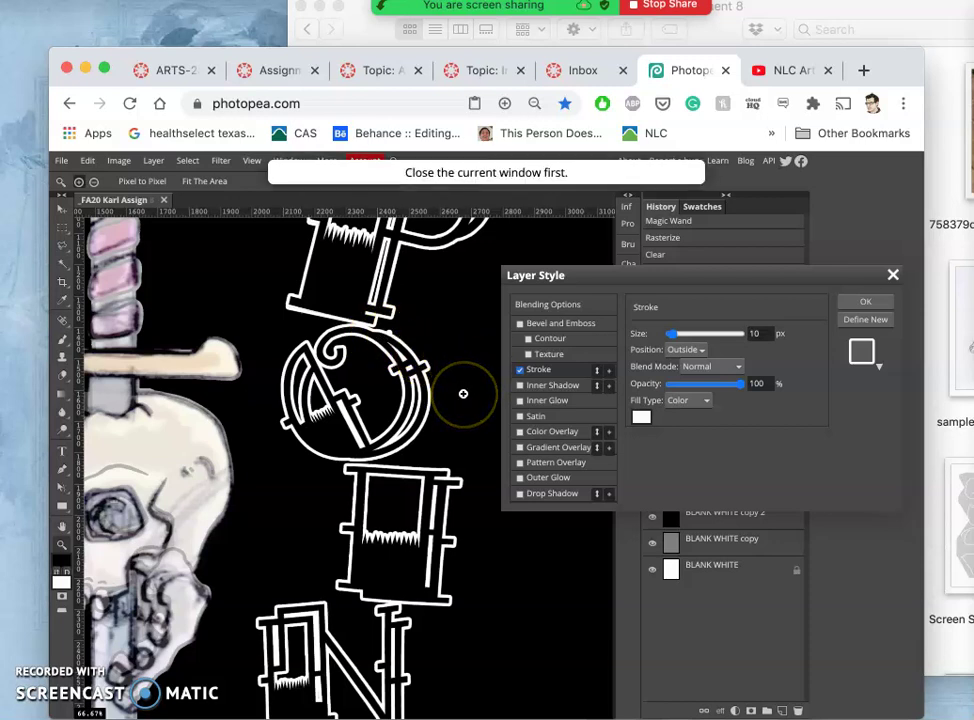
pyautogui.click(866, 302)
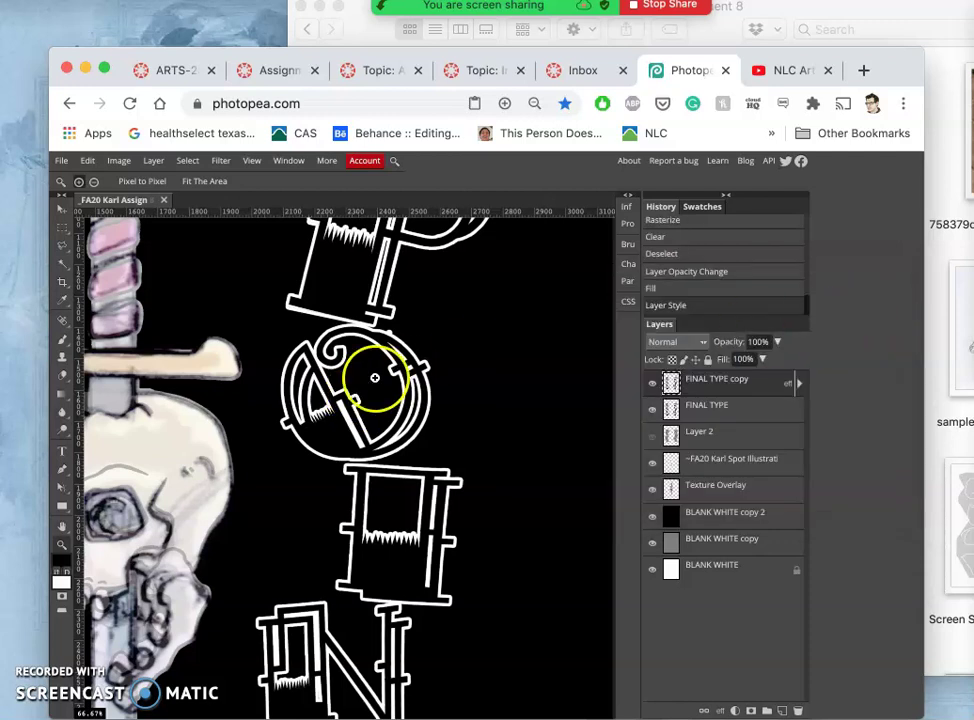
# - Inspect the outline of the O in POINT at high magnification for stray marks along its edge
pyautogui.press('super+plus')
pyautogui.press('super+plus')
pyautogui.press('super+plus')
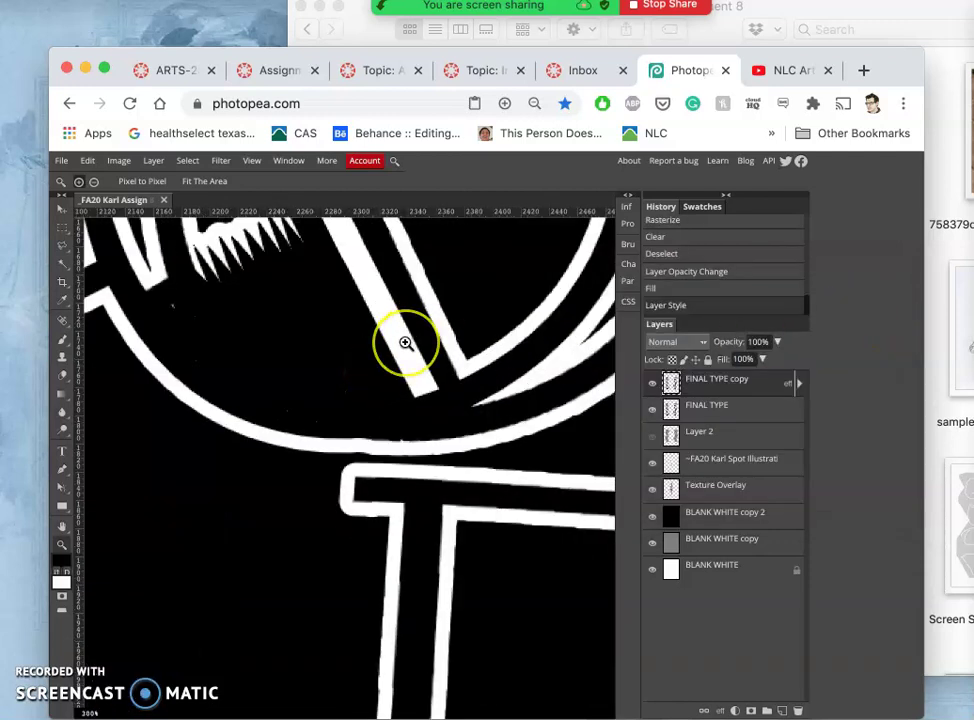
pyautogui.scroll(8, 405, 342)
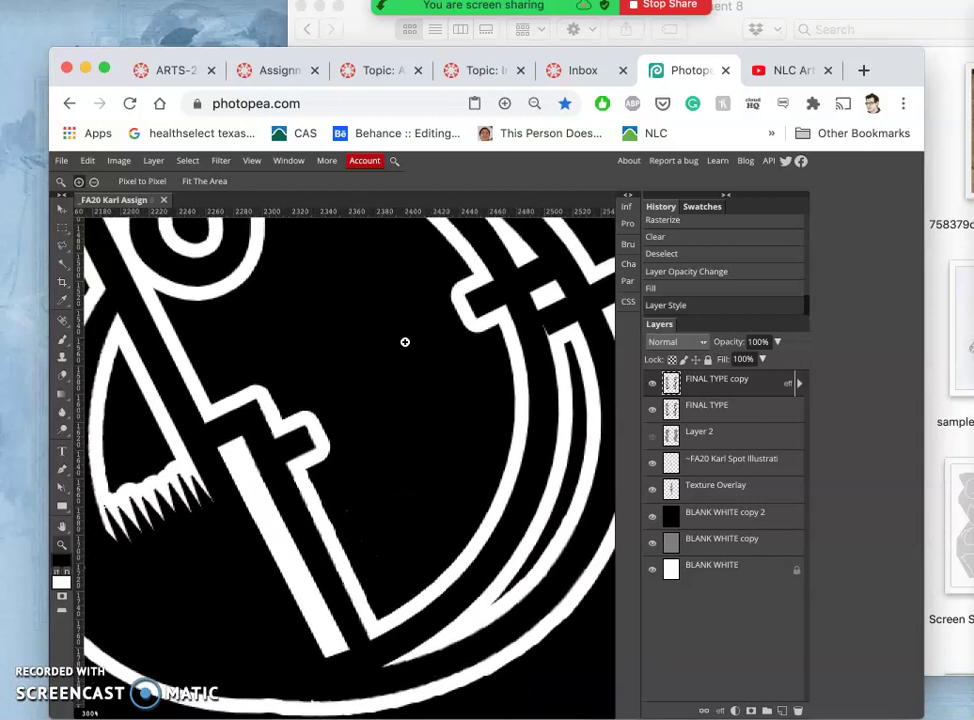
pyautogui.scroll(7, 405, 342)
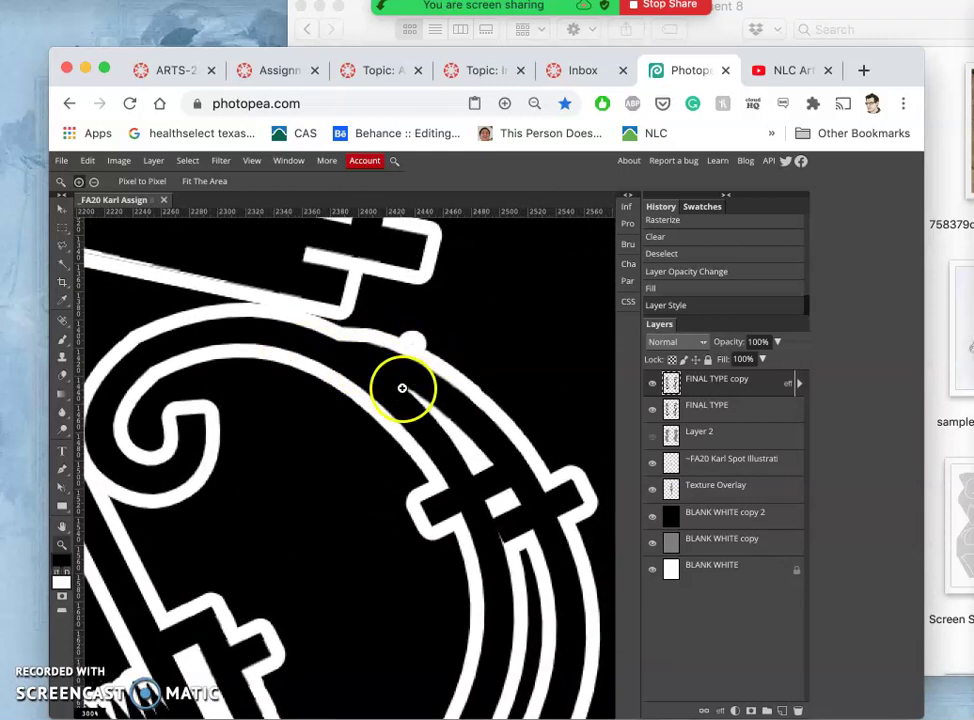
pyautogui.click(403, 392)
pyautogui.scroll(5, 401, 393)
pyautogui.hscroll(3, 401, 393)
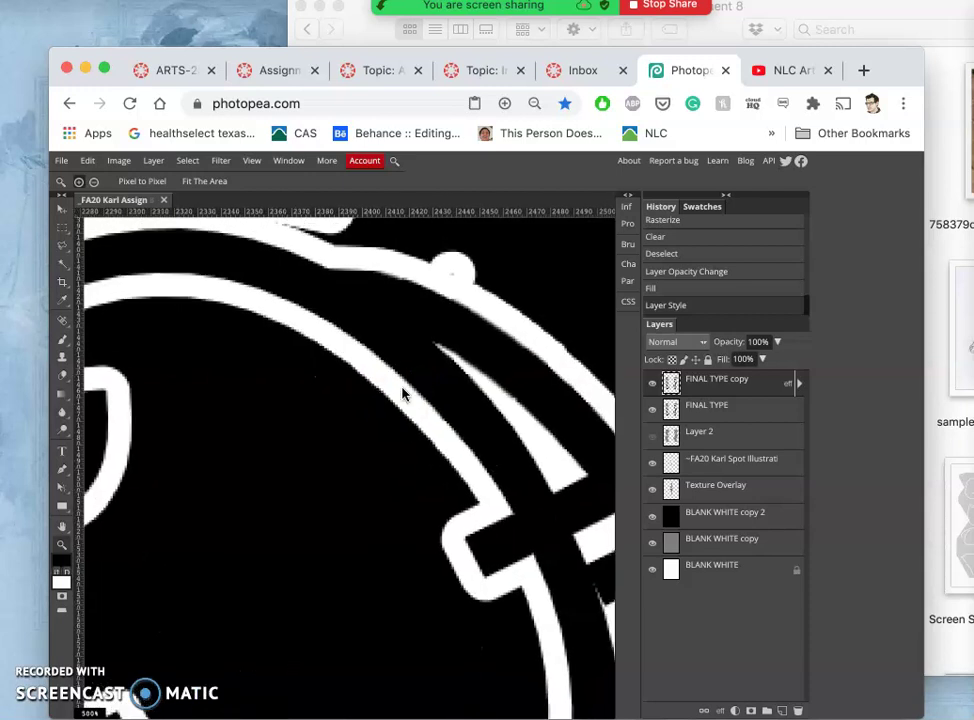
pyautogui.click(372, 398)
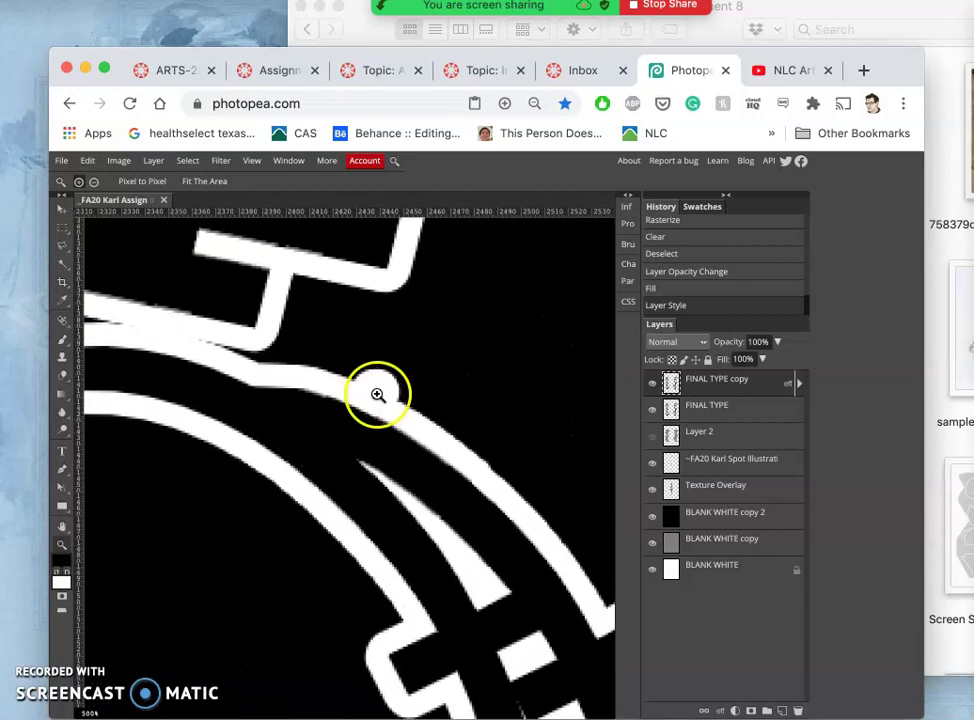
# - Lasso the stray bump on the outer edge of the O in POINT and erase it from the lettering
pyautogui.click(63, 258)
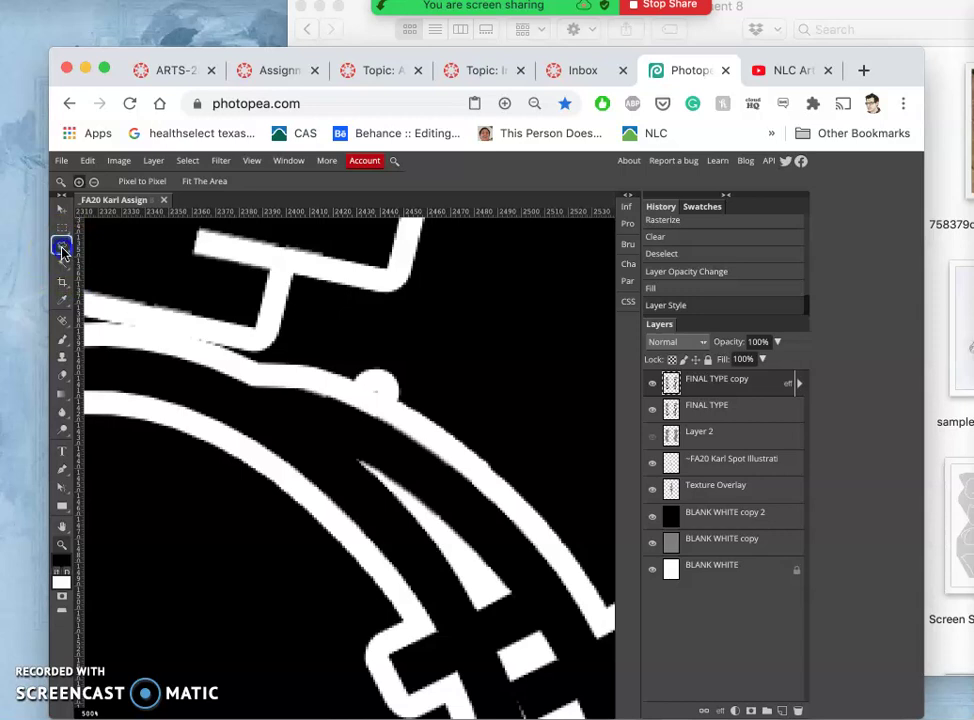
pyautogui.click(98, 246)
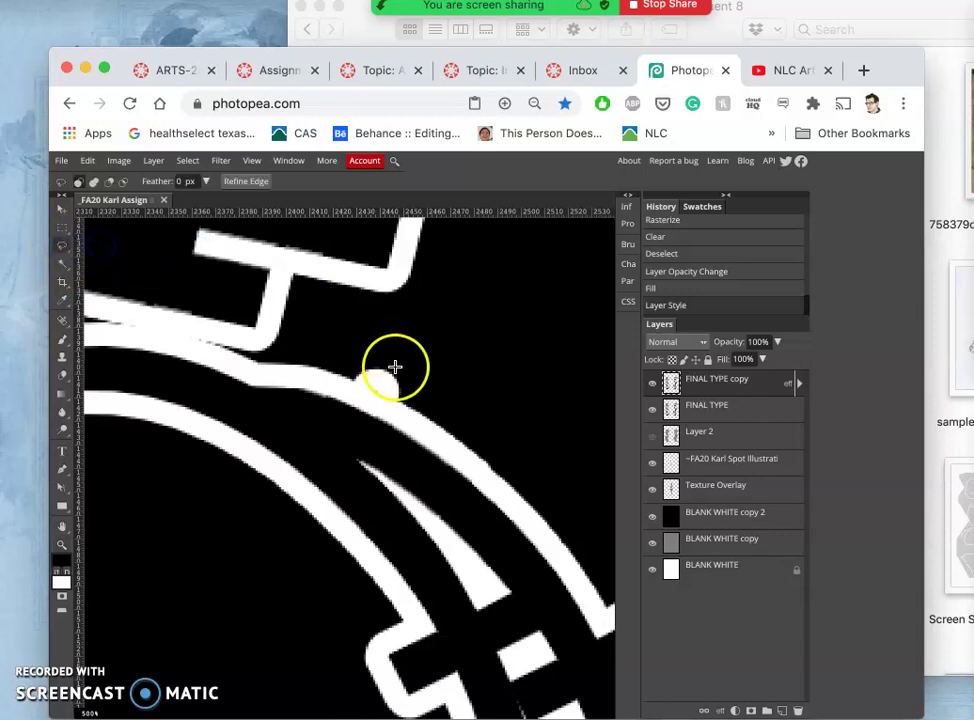
pyautogui.moveTo(378, 385)
pyautogui.mouseDown()
pyautogui.moveTo(359, 385)
pyautogui.moveTo(383, 390)
pyautogui.mouseUp()
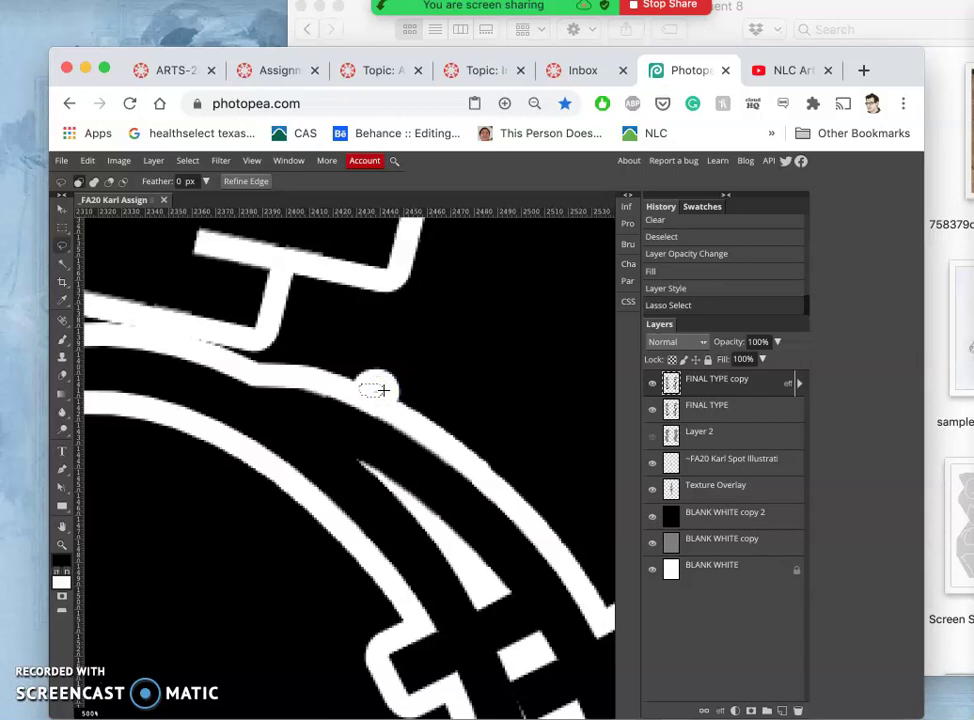
pyautogui.press('BackSpace')
pyautogui.press('BackSpace')
pyautogui.press('BackSpace')
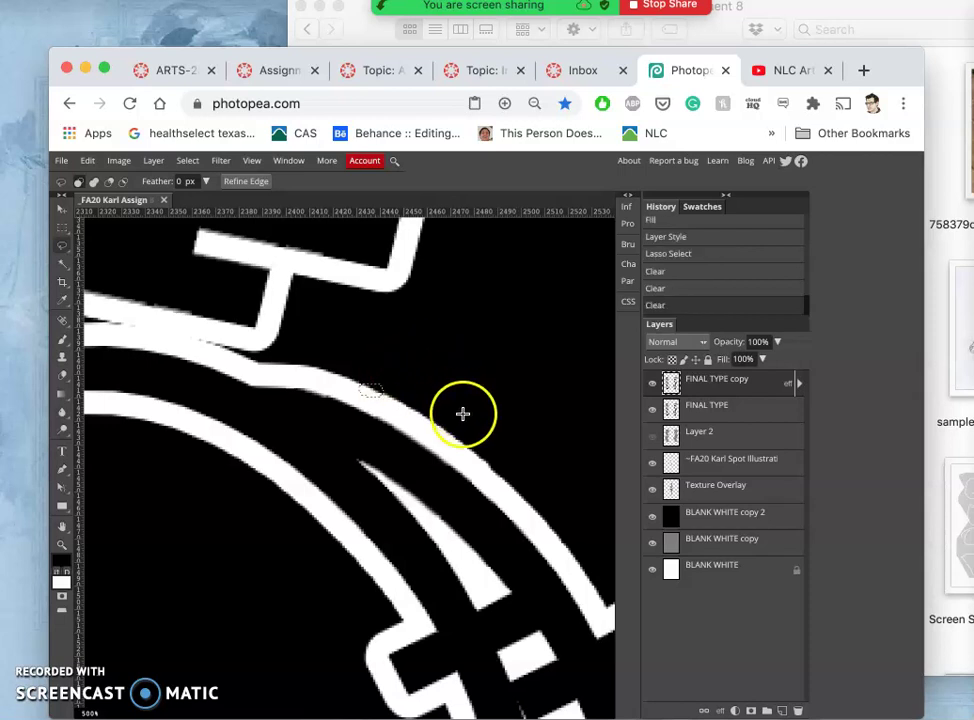
# - Clear the selection, duplicate the FINAL TYPE copy layer, and turn off the stroke effect on the duplicate
pyautogui.scroll(-10, 462, 413)
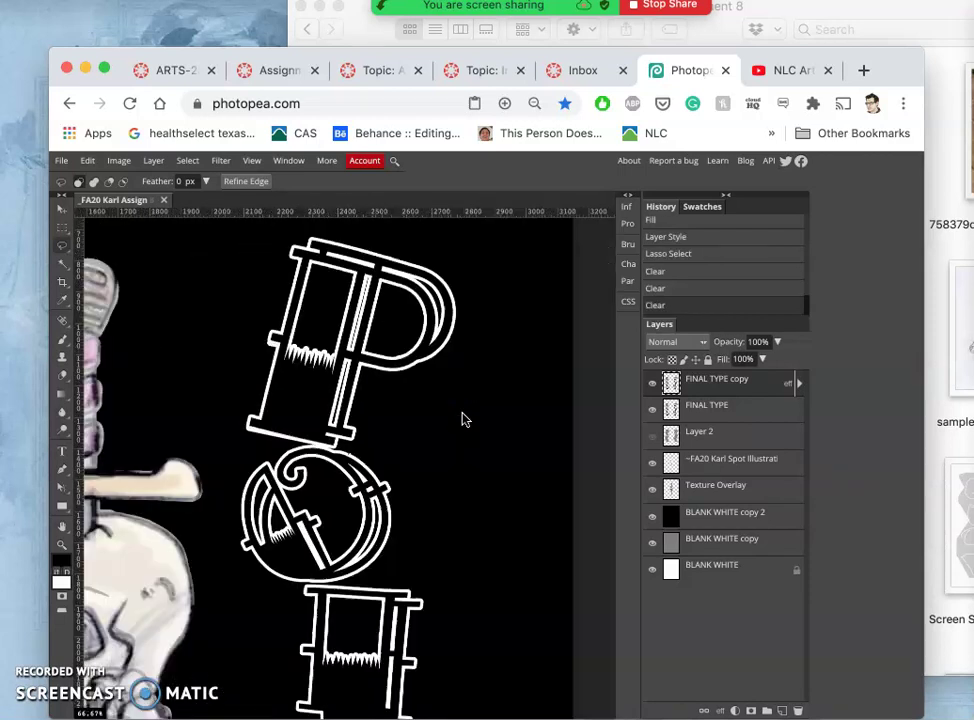
pyautogui.scroll(-2, 462, 420)
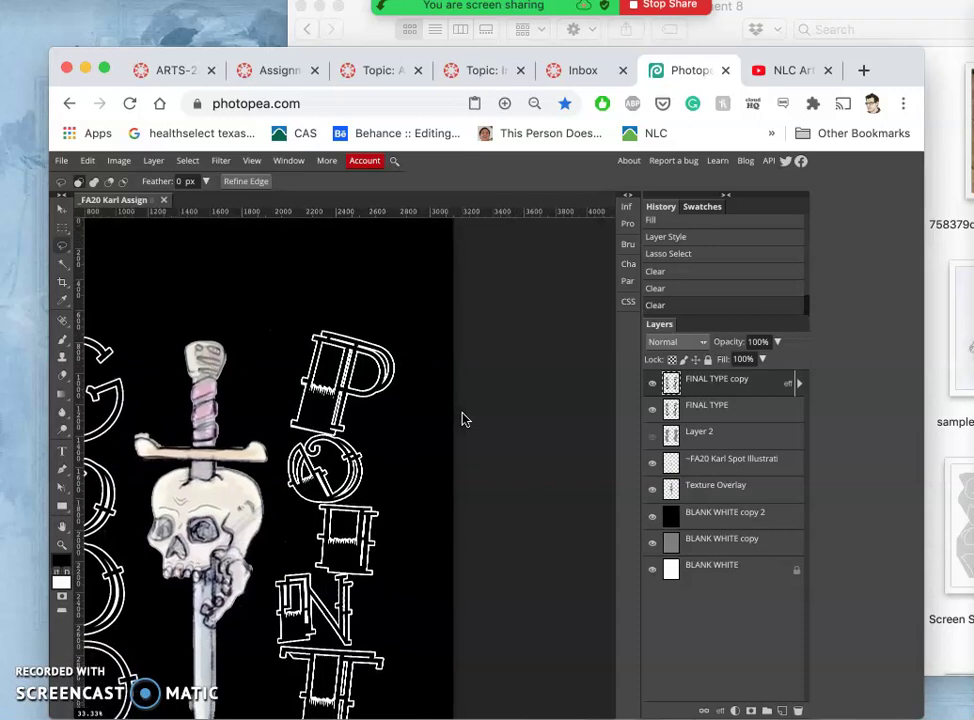
pyautogui.hscroll(-5, 462, 420)
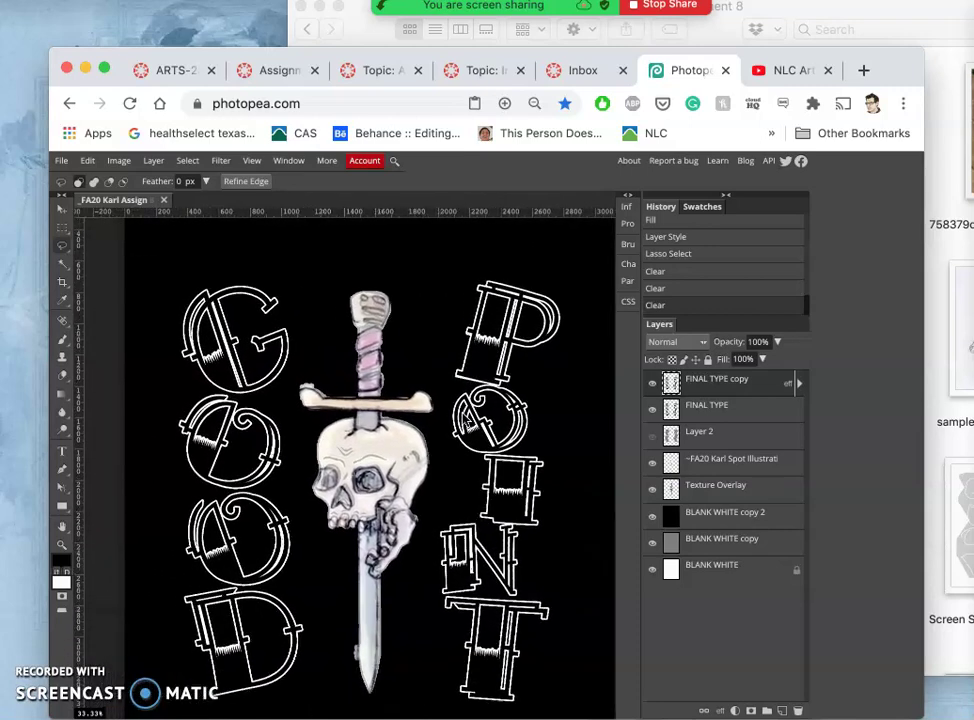
pyautogui.moveTo(381, 404)
pyautogui.mouseDown()
pyautogui.moveTo(387, 341)
pyautogui.moveTo(383, 370)
pyautogui.moveTo(383, 272)
pyautogui.moveTo(379, 405)
pyautogui.moveTo(423, 527)
pyautogui.mouseUp()
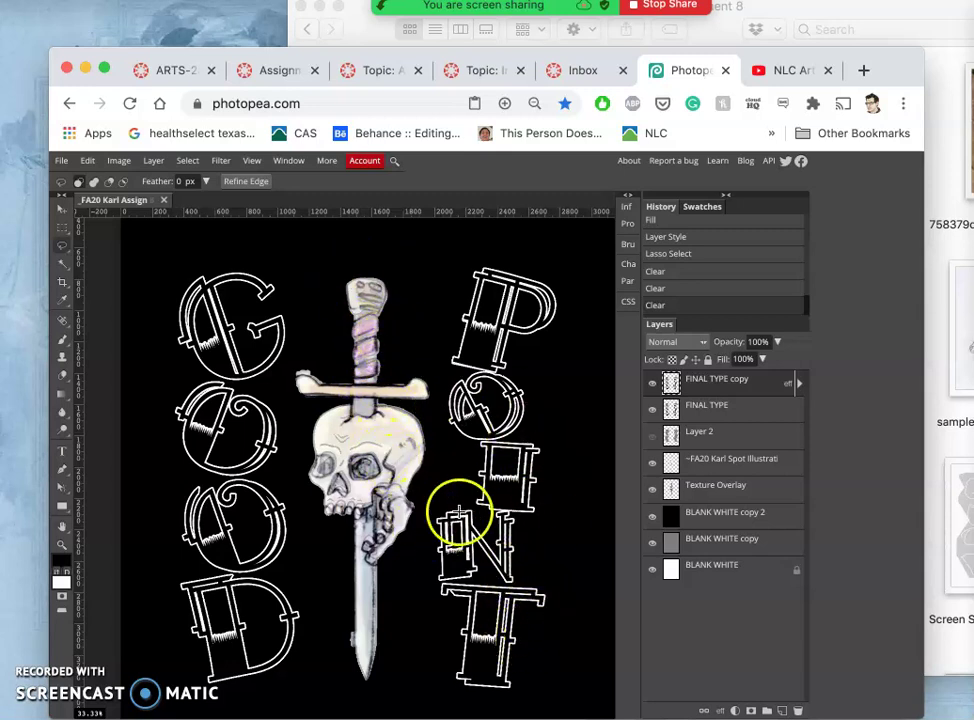
pyautogui.click(652, 434)
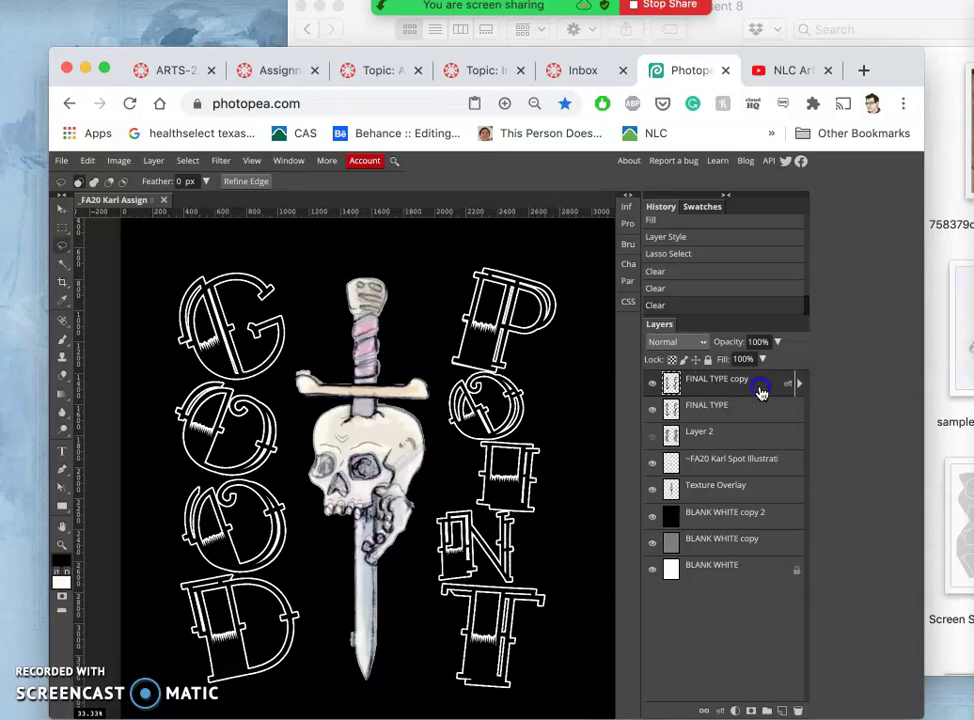
pyautogui.press('super+c')
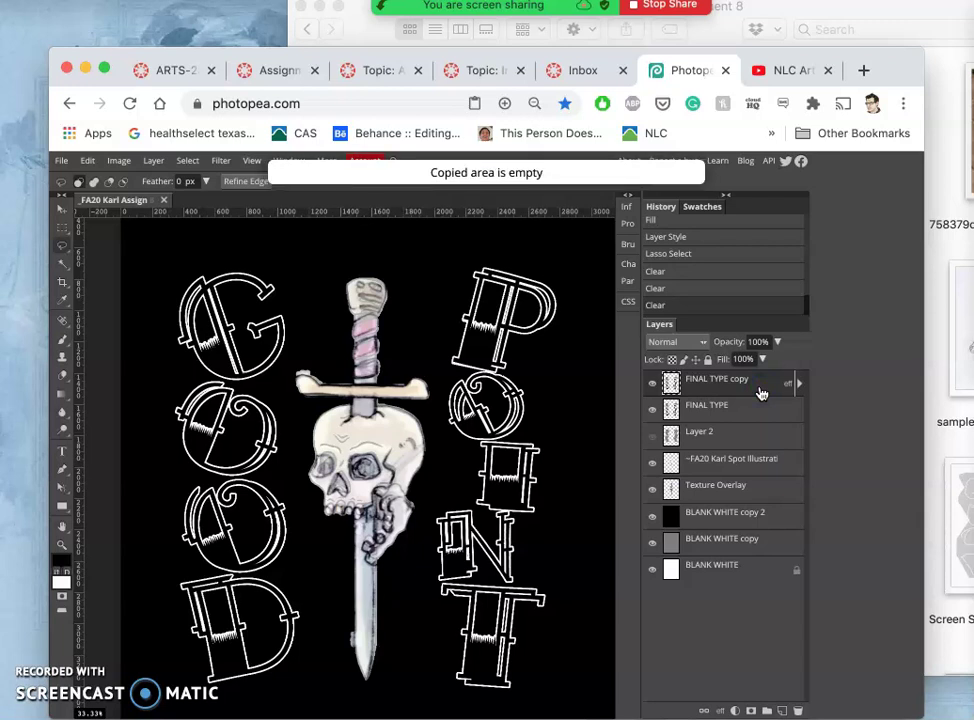
pyautogui.click(762, 393)
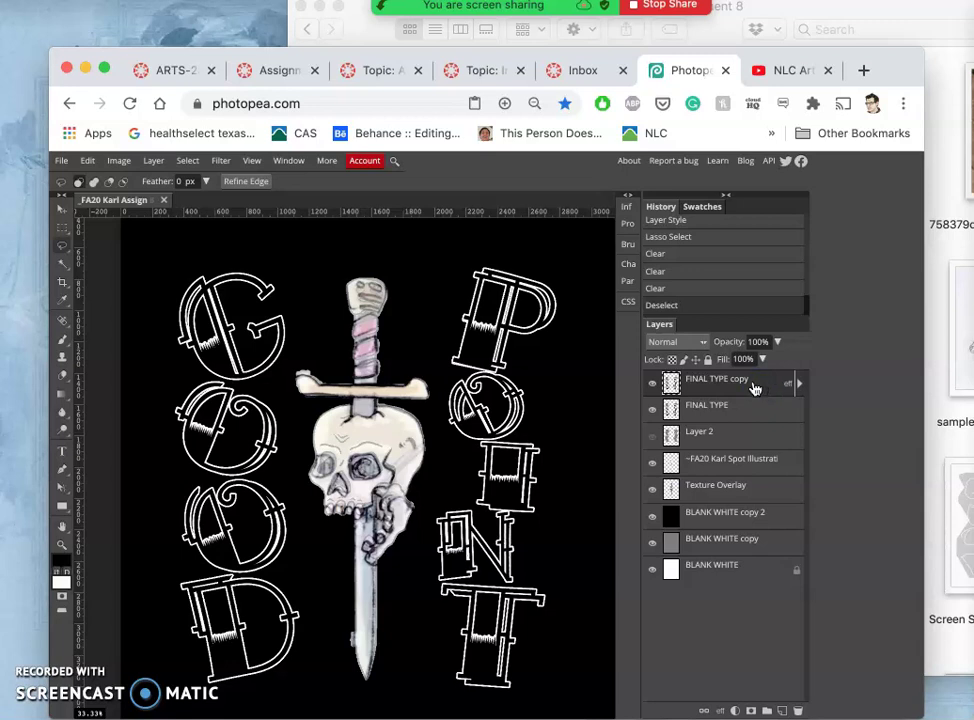
pyautogui.press('super+j')
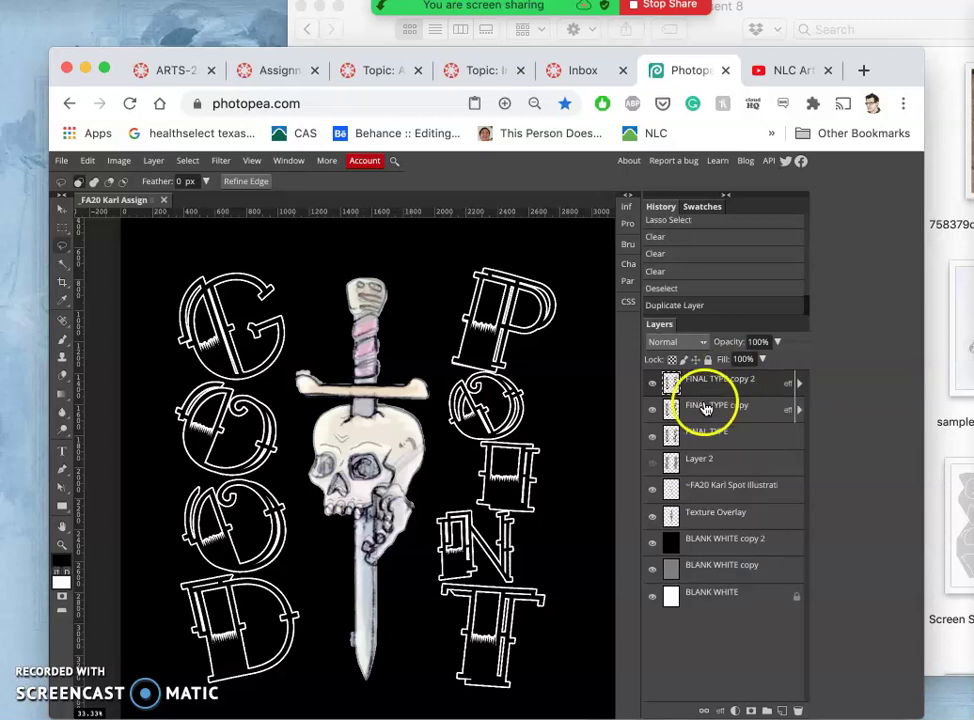
pyautogui.click(786, 386)
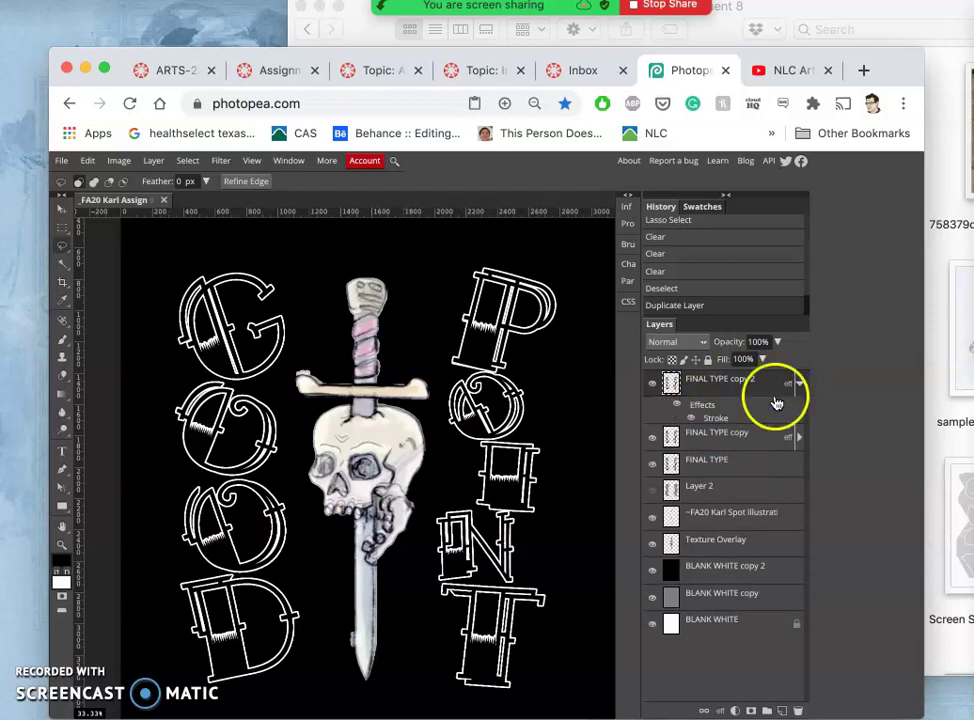
pyautogui.click(691, 419)
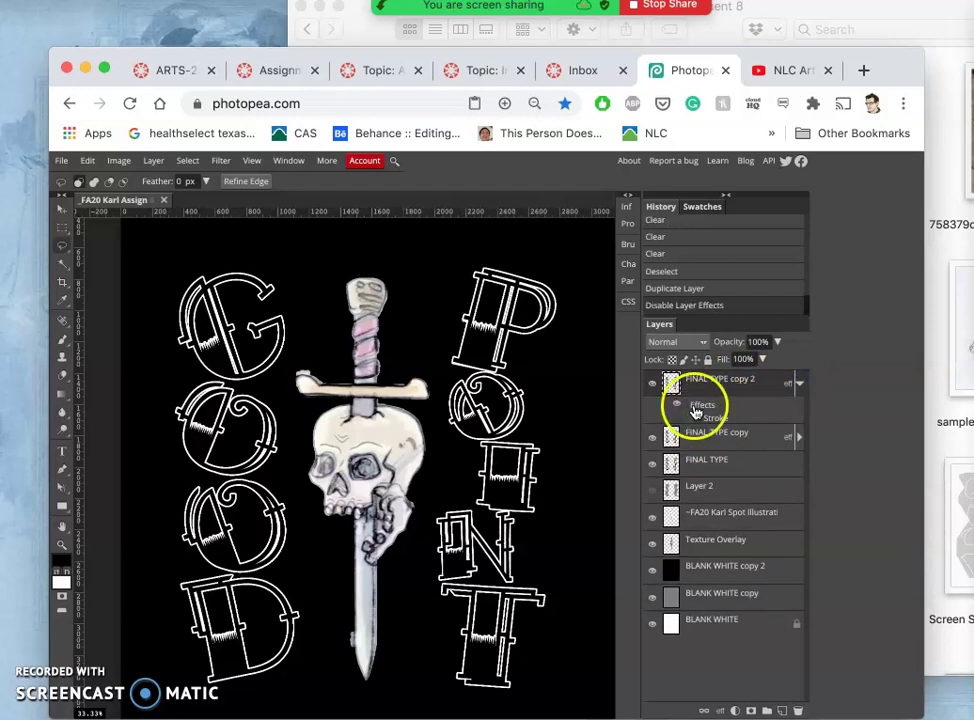
# - Add a muted reddish-brown Color Overlay at 60% opacity to the duplicated lettering layer
pyautogui.doubleClick(698, 405)
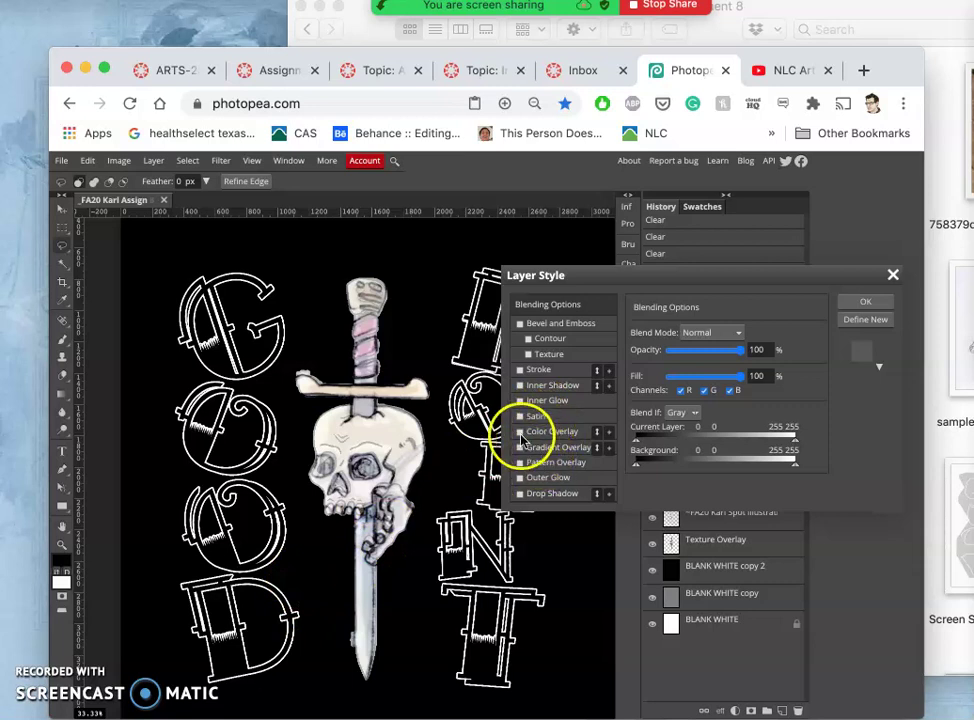
pyautogui.click(520, 432)
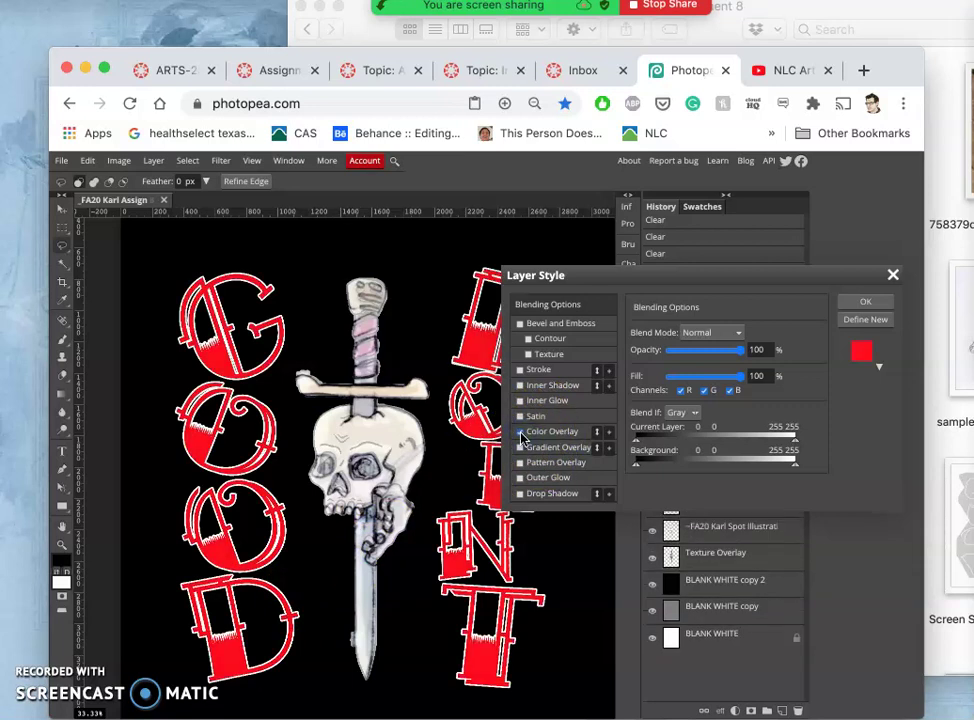
pyautogui.click(573, 434)
pyautogui.click(791, 351)
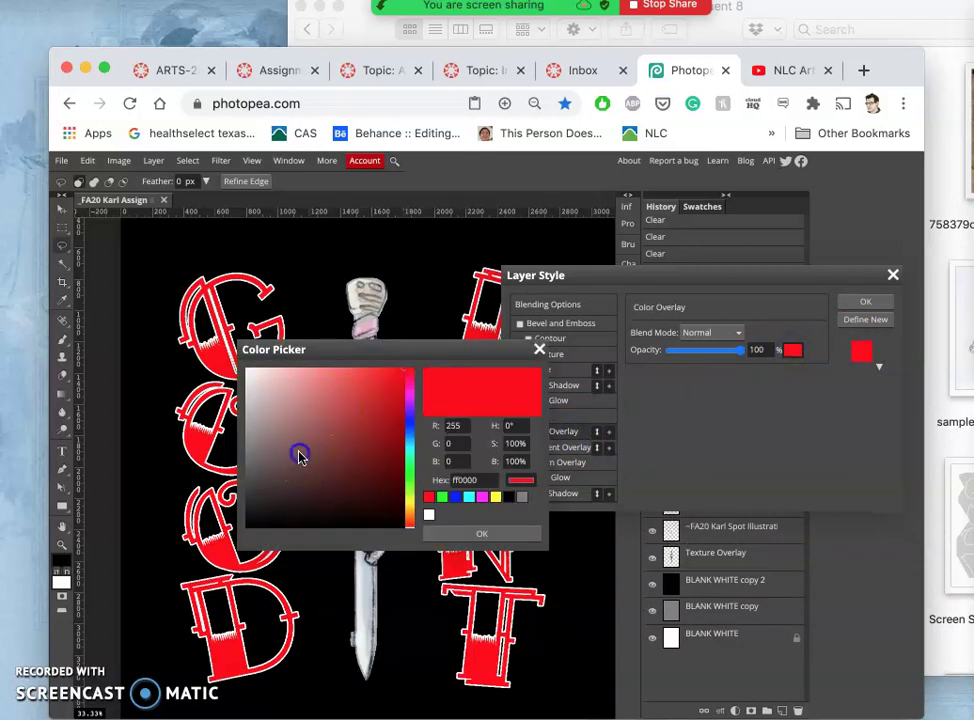
pyautogui.click(299, 456)
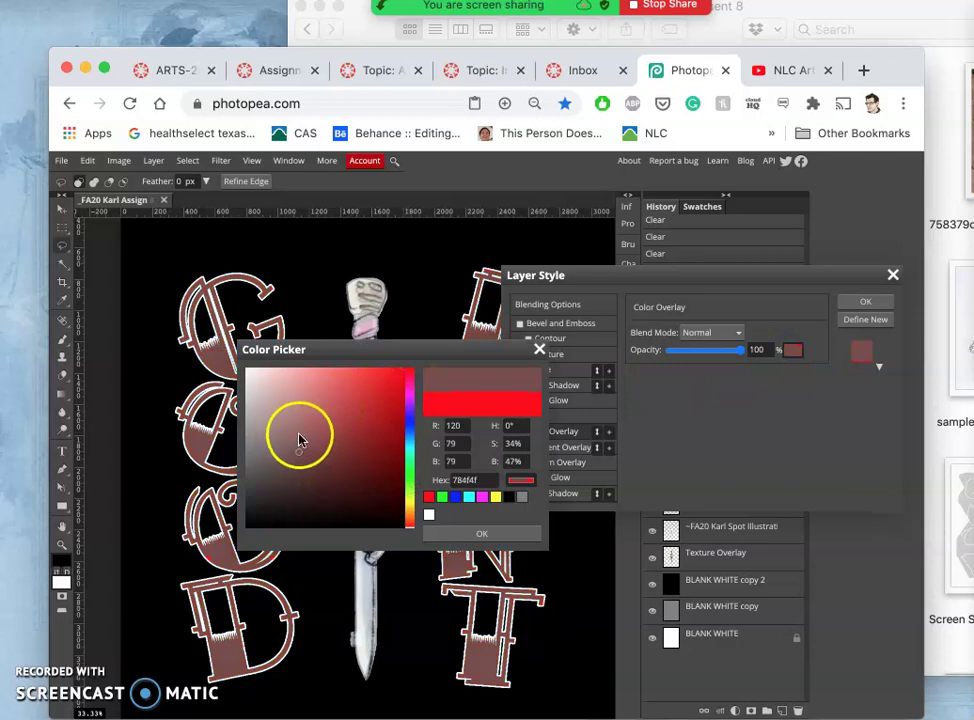
pyautogui.click(482, 533)
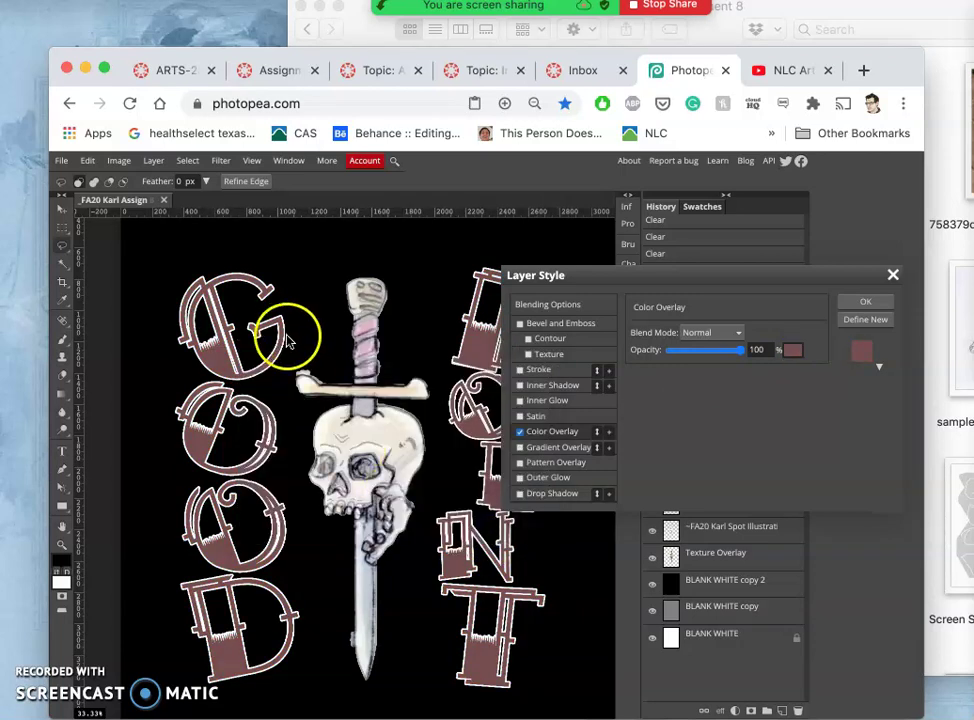
pyautogui.click(716, 352)
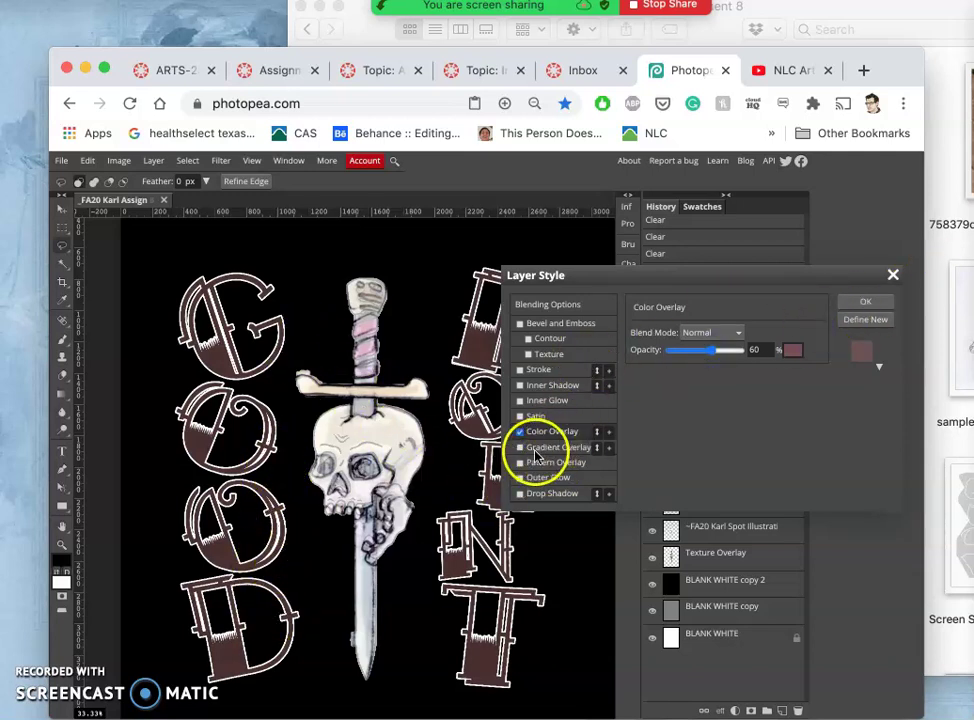
# - Add a Gradient Overlay to the duplicated lettering using the blue, red and yellow preset
pyautogui.click(520, 448)
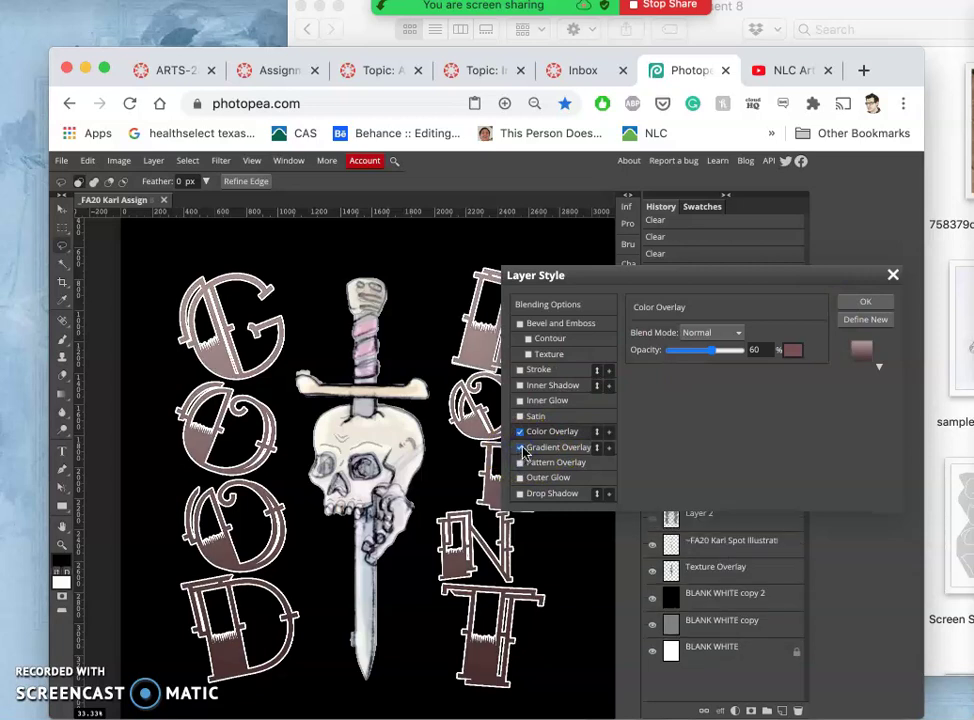
pyautogui.click(528, 447)
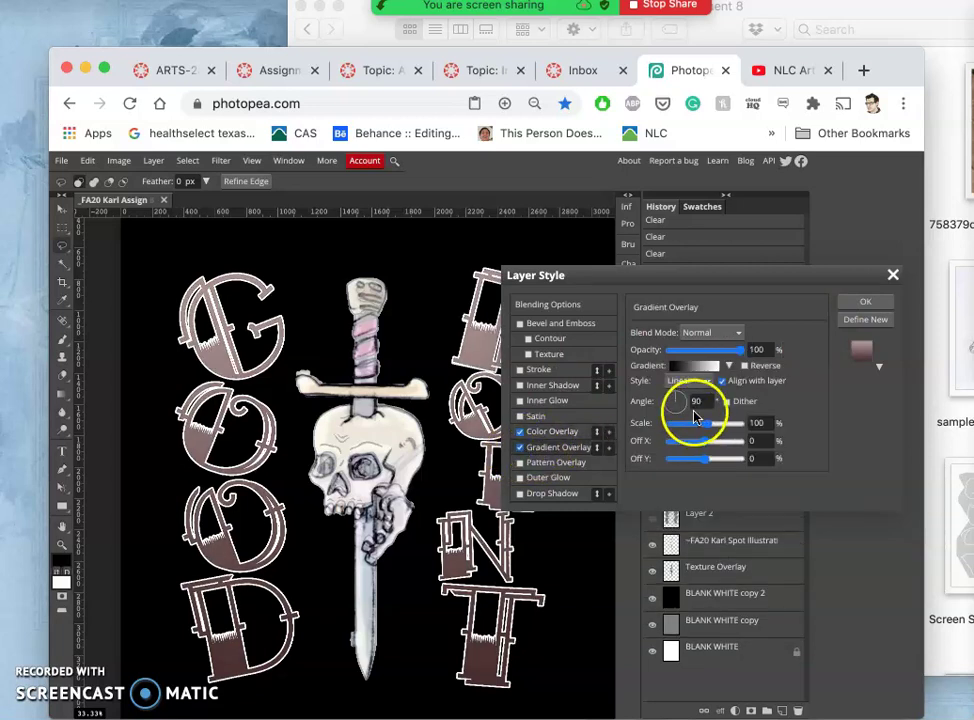
pyautogui.click(728, 366)
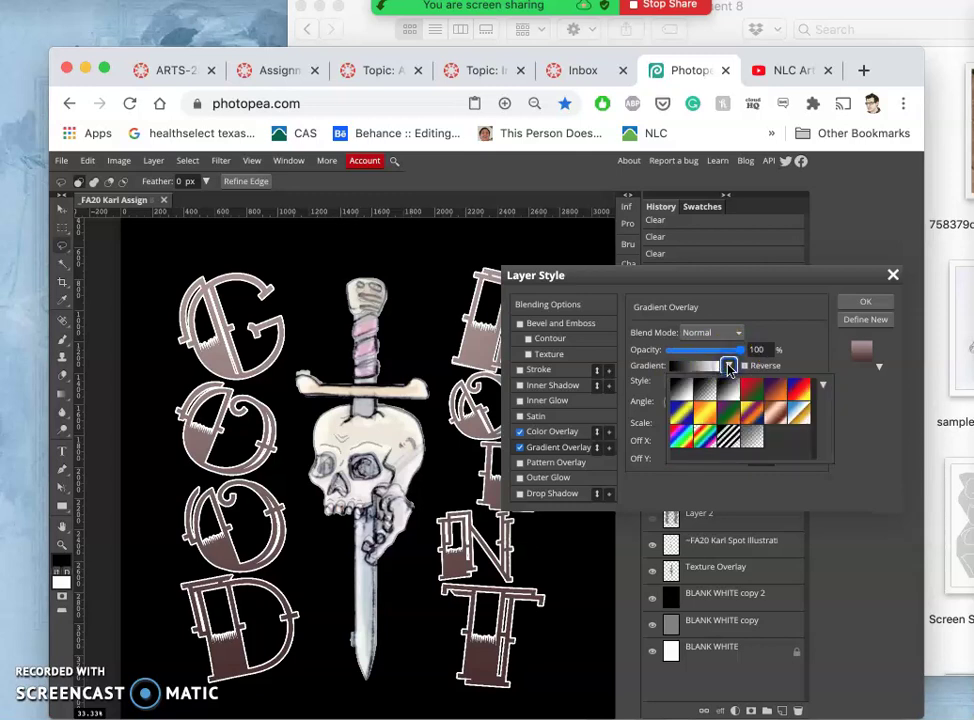
pyautogui.click(755, 420)
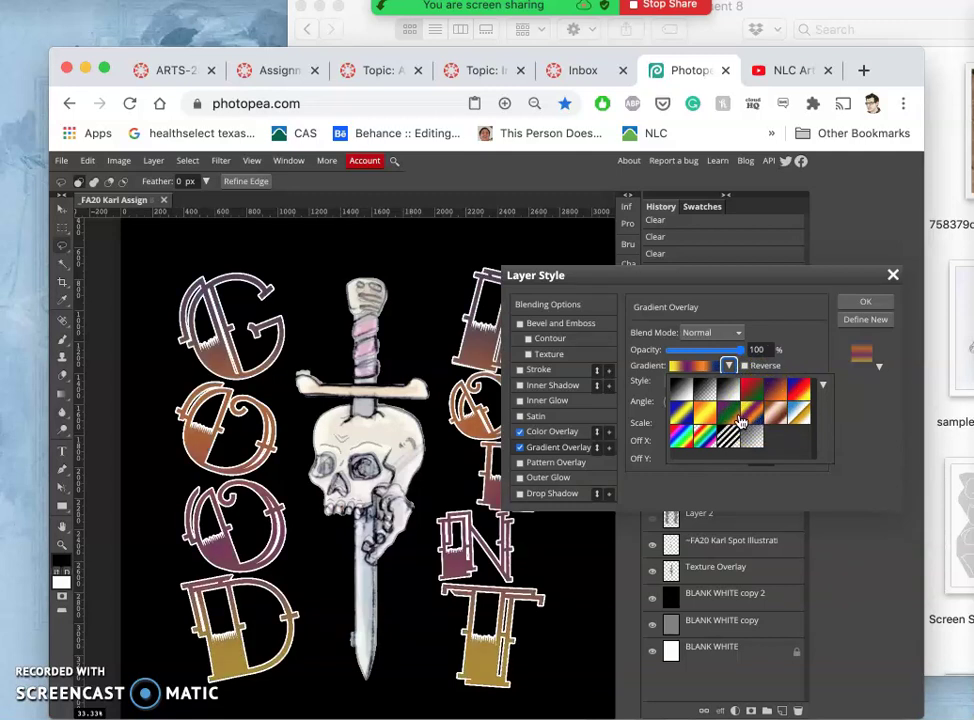
pyautogui.click(797, 393)
pyautogui.click(800, 396)
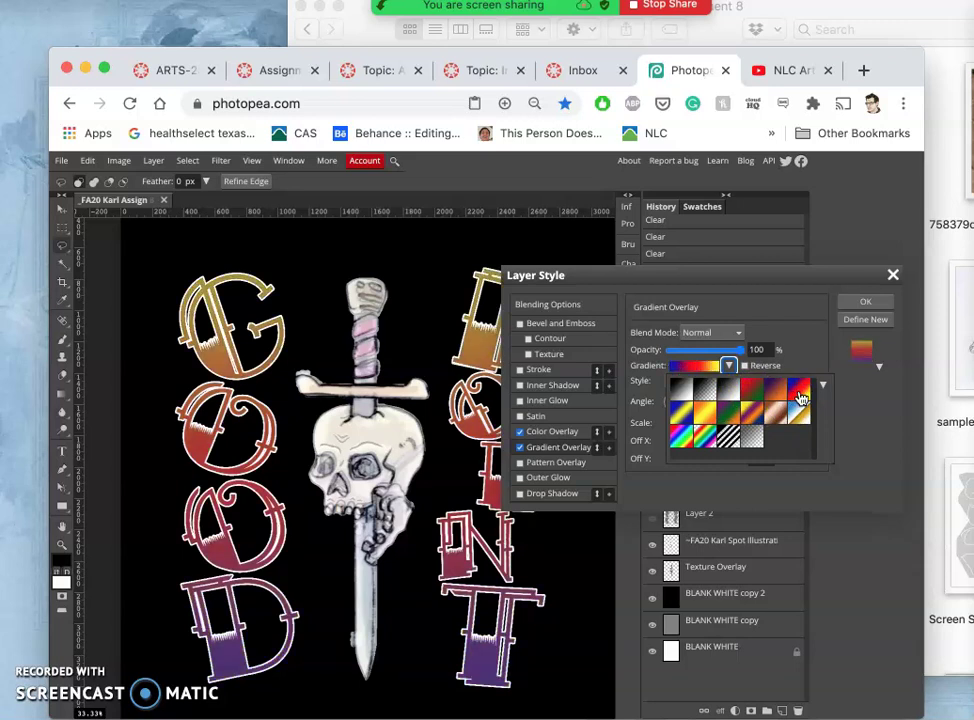
# - Set the Gradient Overlay's blend mode to Pin Light and apply the layer style
pyautogui.click(721, 333)
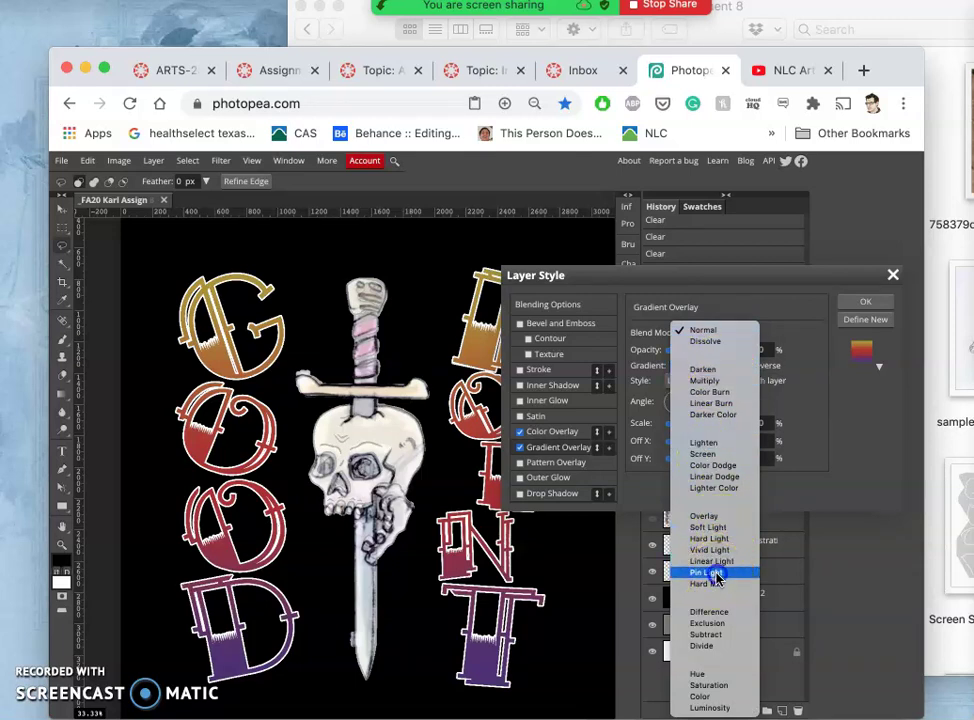
pyautogui.click(716, 573)
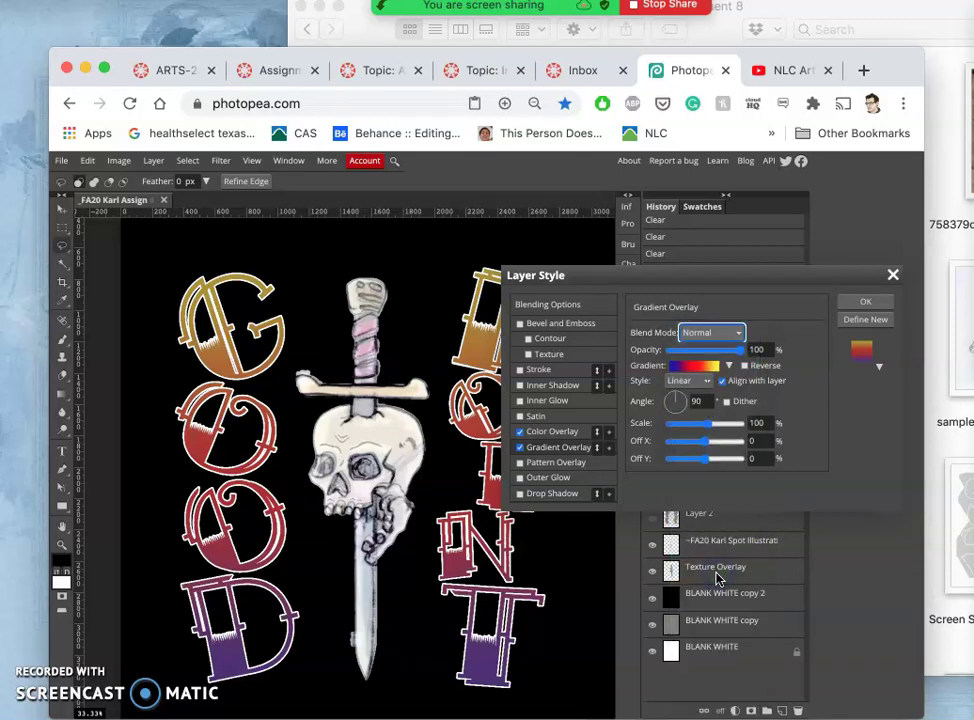
pyautogui.click(712, 332)
pyautogui.click(519, 431)
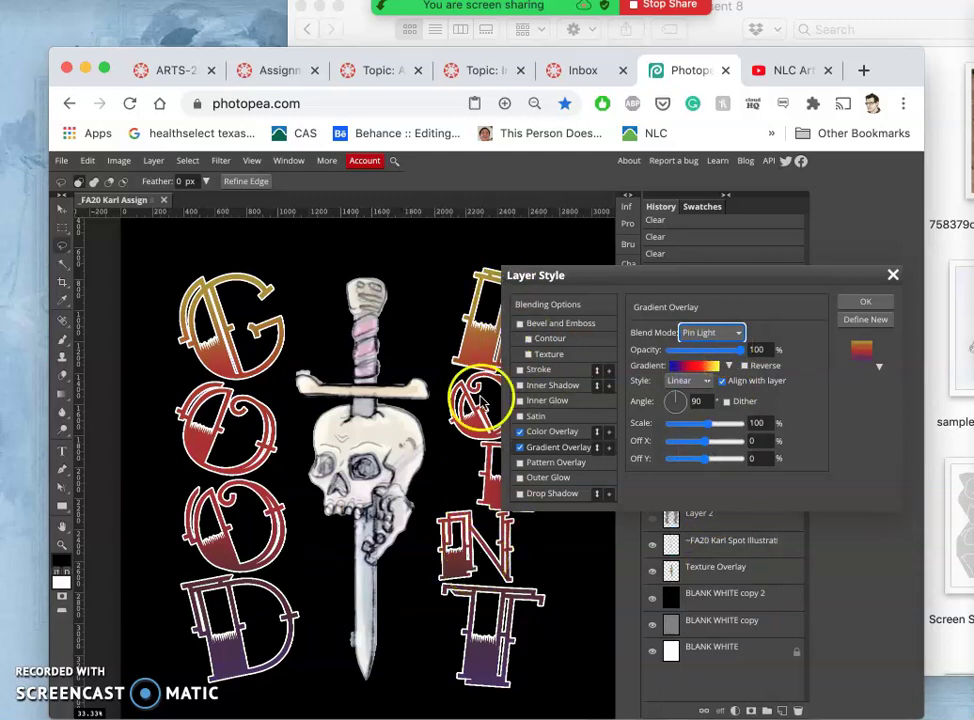
pyautogui.click(866, 302)
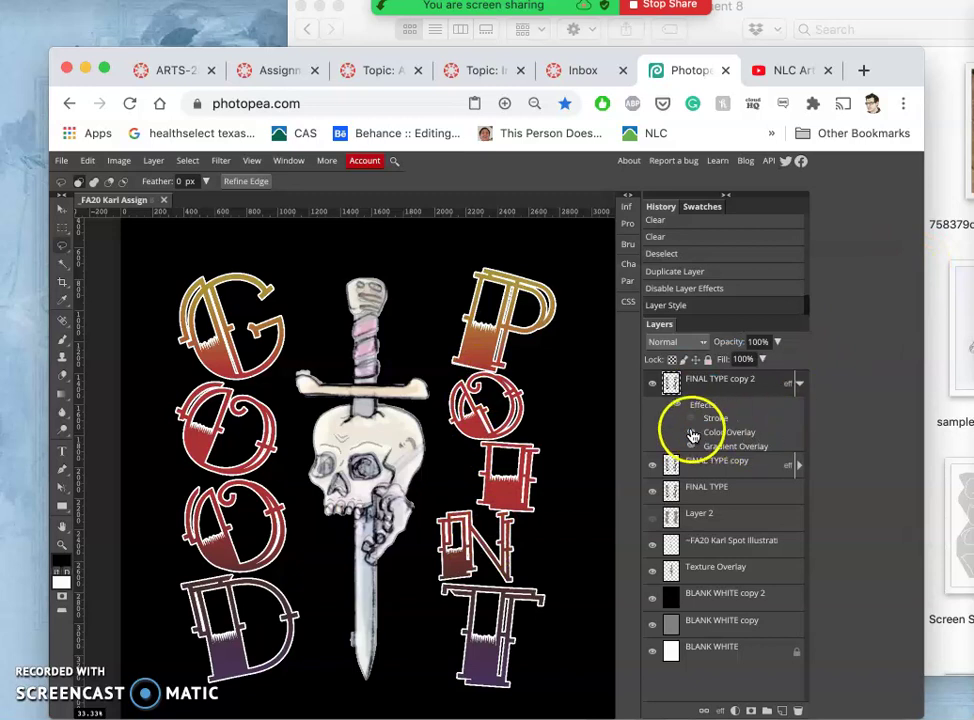
# - Compare the lettering with the duplicate layer's Color Overlay and Stroke effects each switched on and off
pyautogui.click(691, 433)
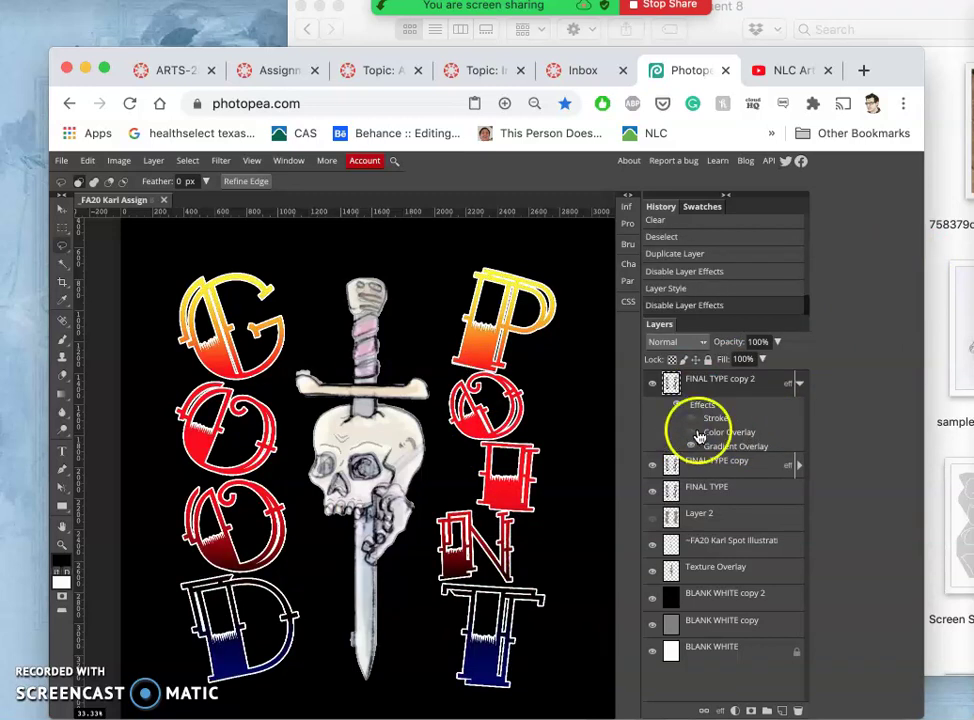
pyautogui.click(691, 446)
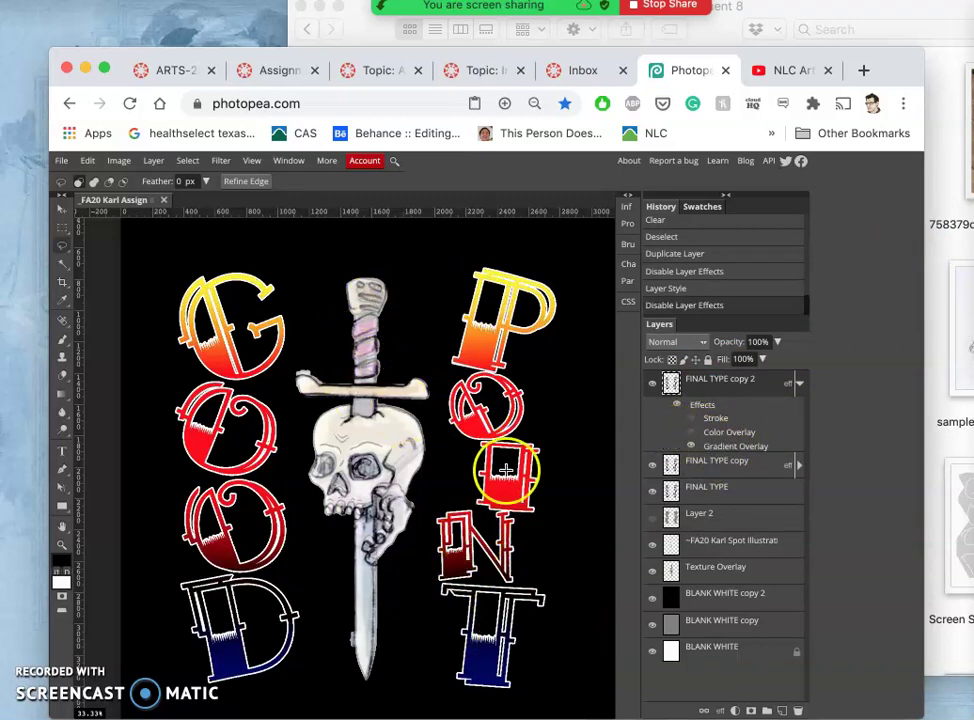
pyautogui.click(691, 433)
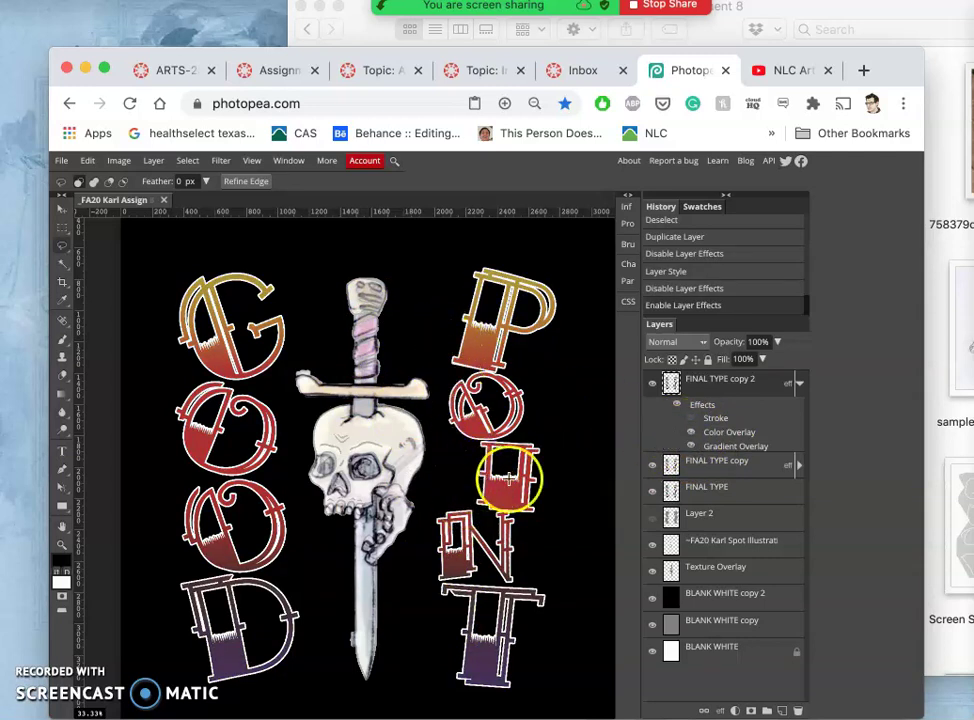
pyautogui.click(691, 420)
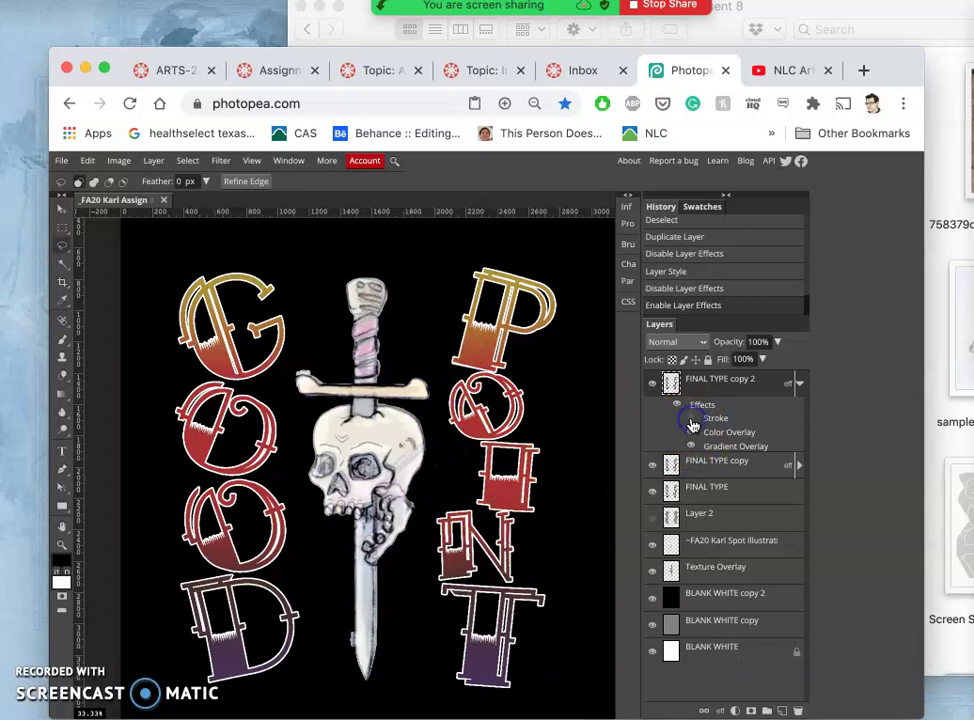
pyautogui.click(692, 421)
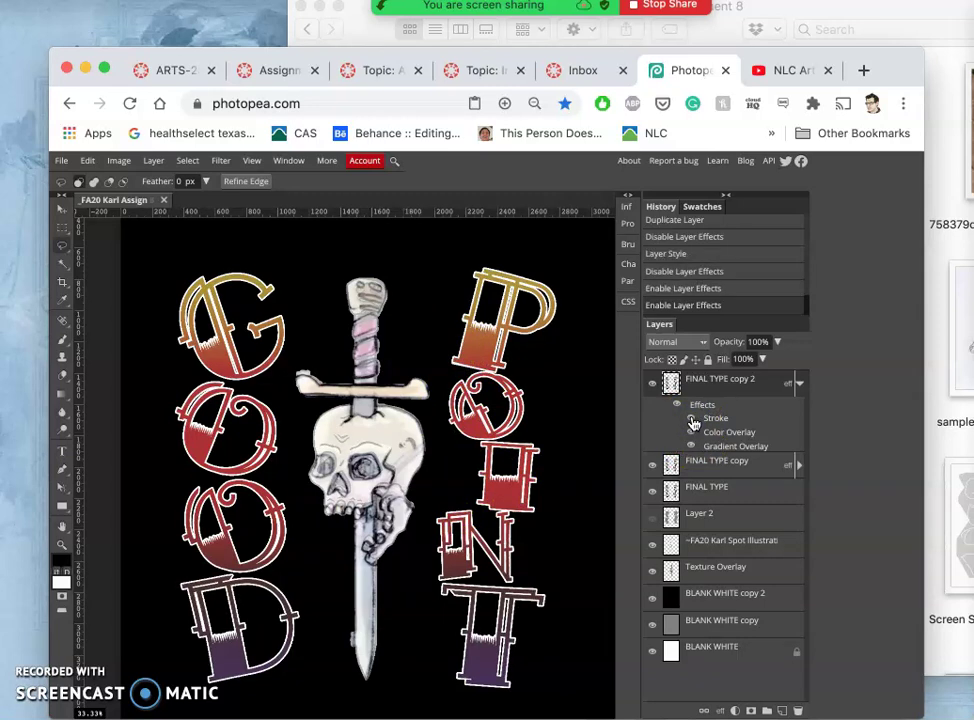
pyautogui.click(692, 421)
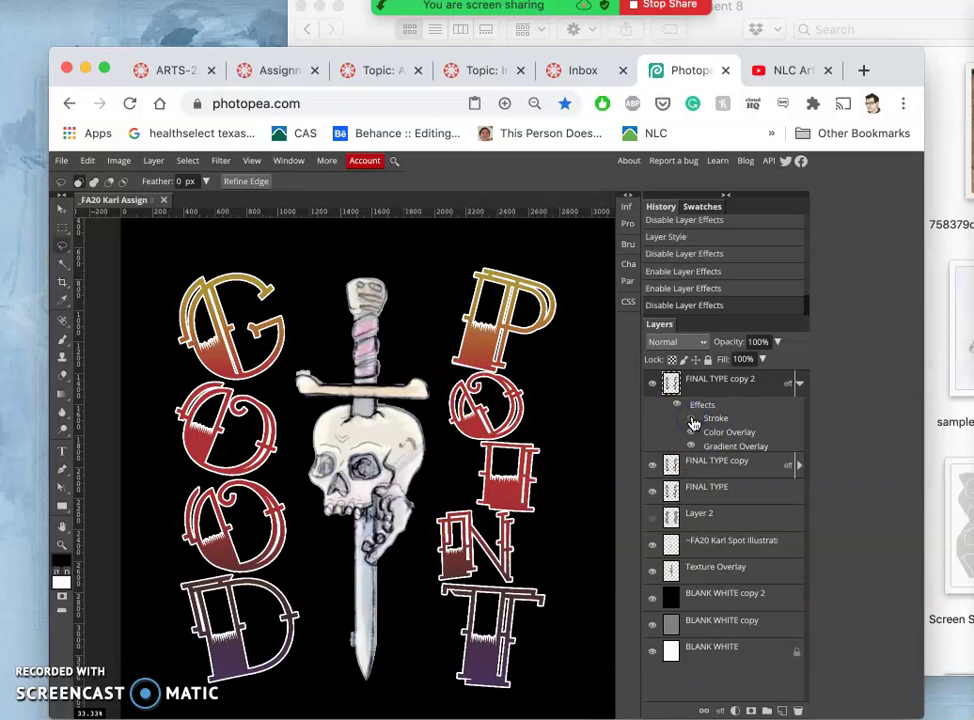
# - Check the FINAL TYPE copy 2 layer's visibility and duplicate the layer with its effects
pyautogui.click(653, 383)
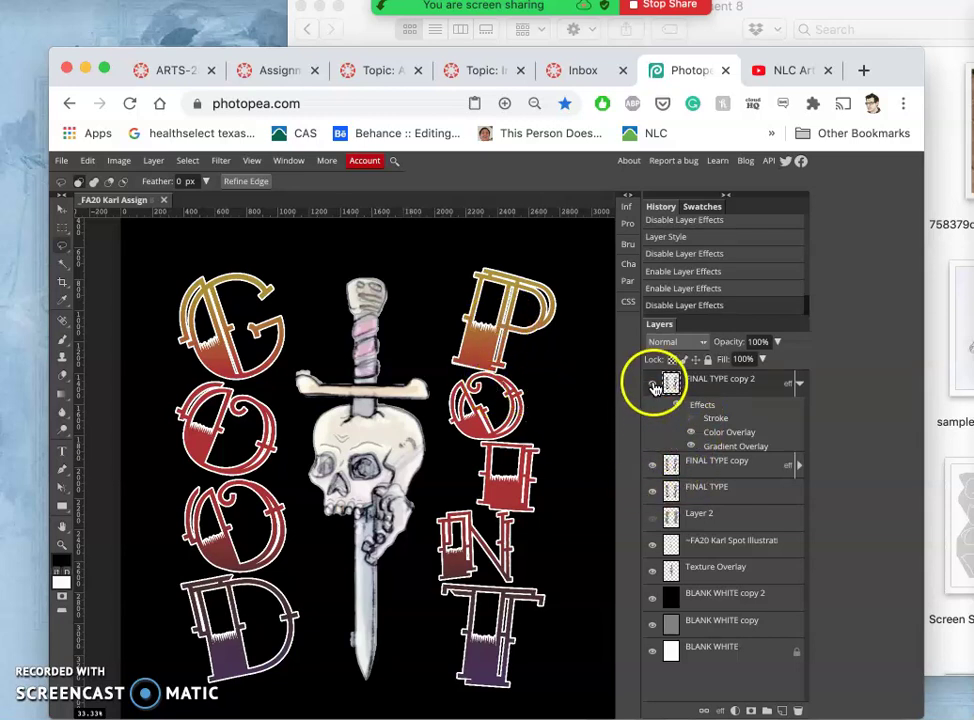
pyautogui.click(653, 384)
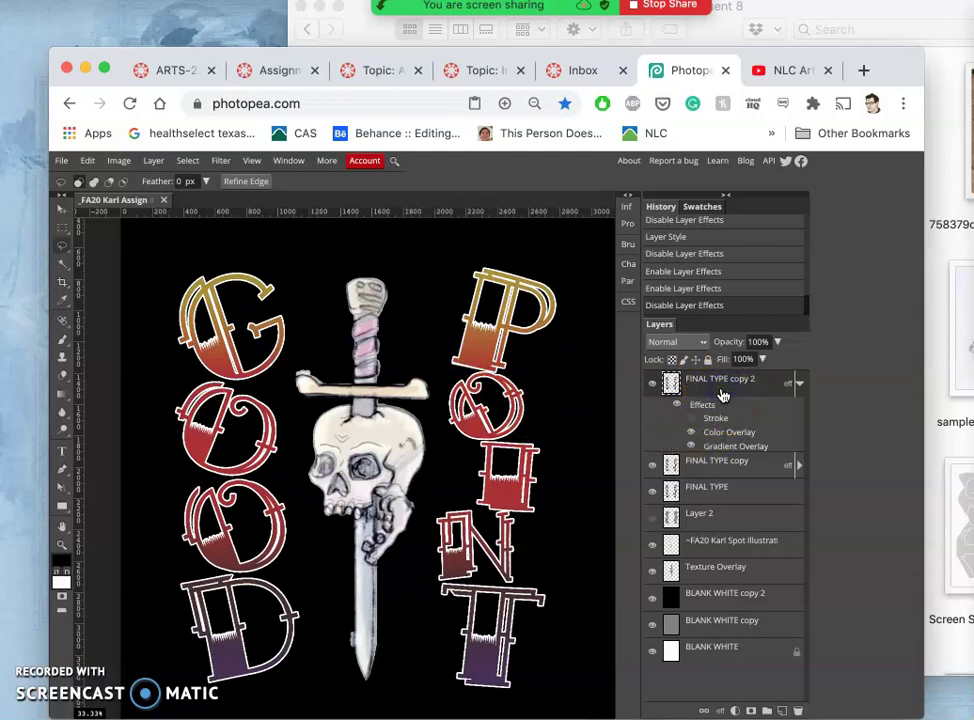
pyautogui.press('super+j')
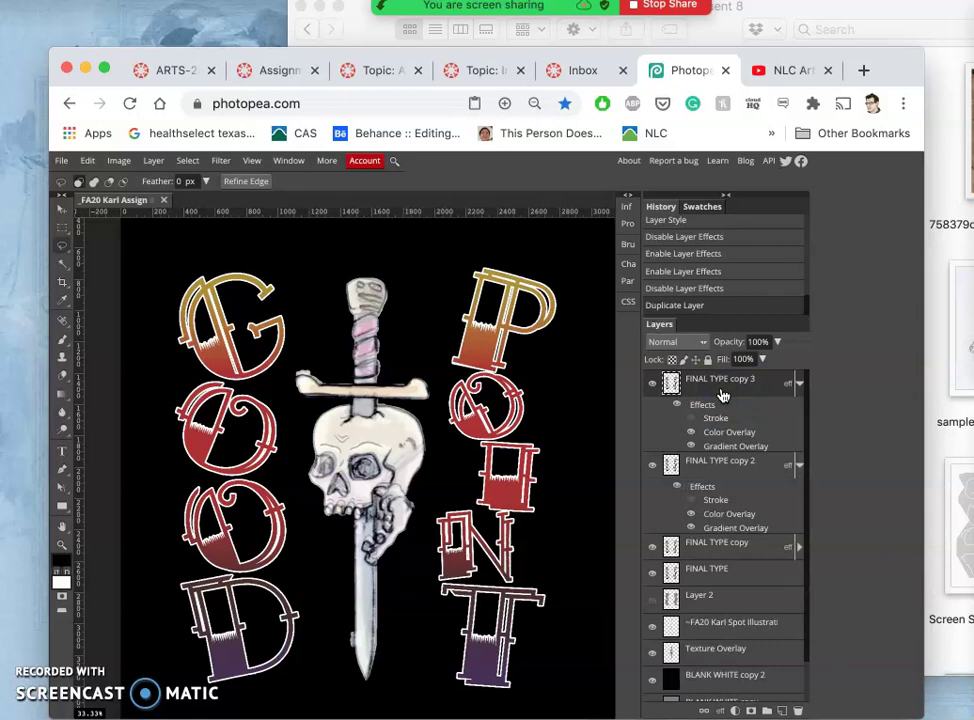
# - Compare the new lettering copy with its Color Overlay and Gradient Overlay effects switched off and on
pyautogui.click(691, 433)
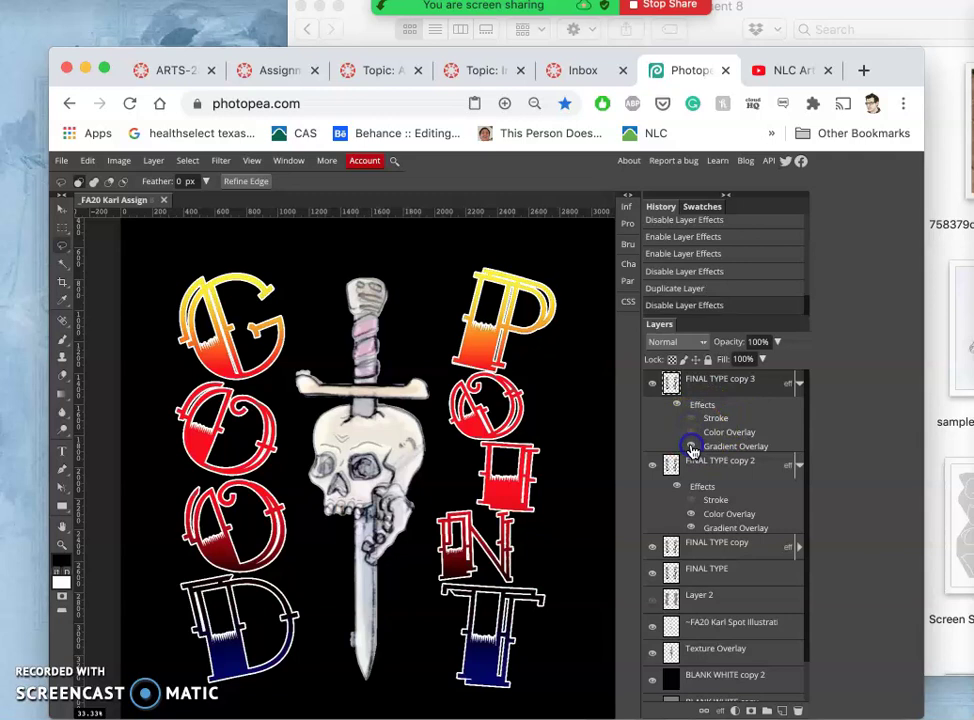
pyautogui.click(691, 447)
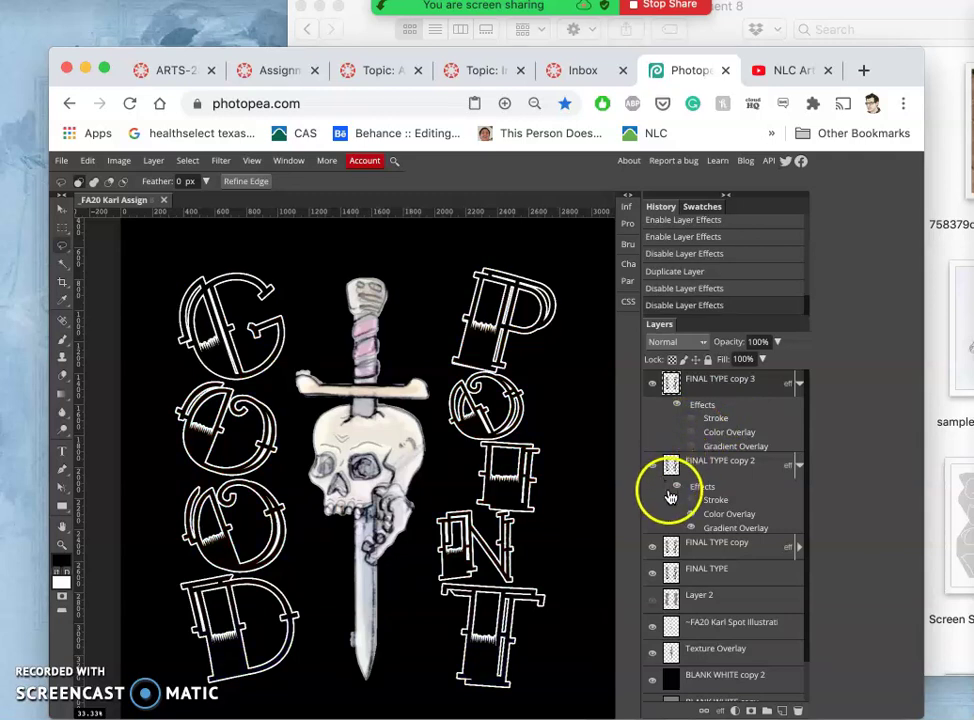
pyautogui.click(690, 432)
pyautogui.click(691, 447)
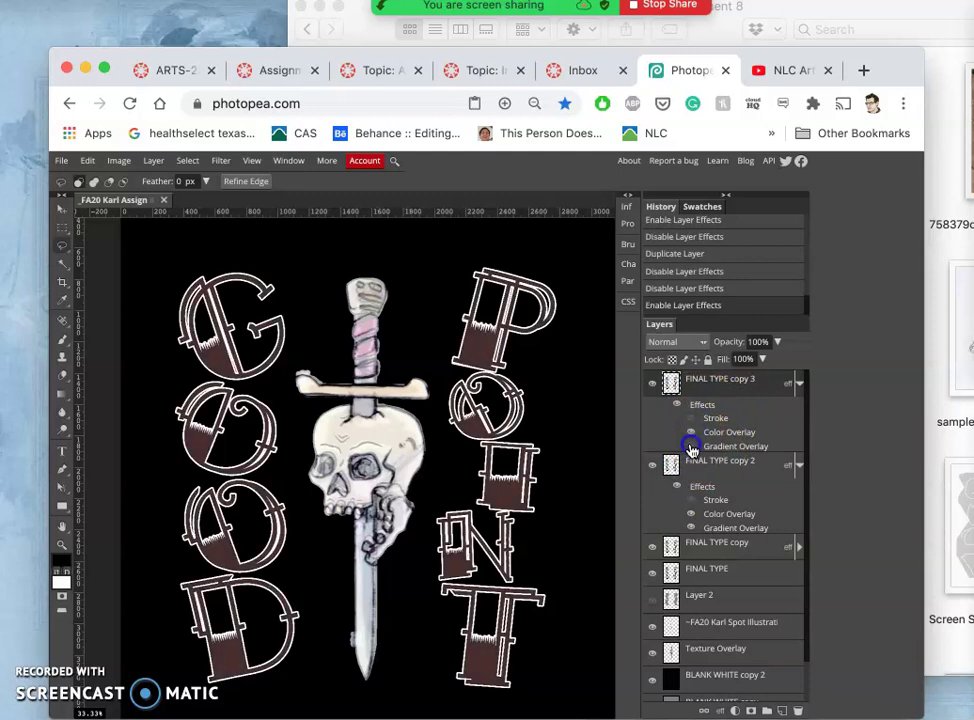
pyautogui.click(677, 404)
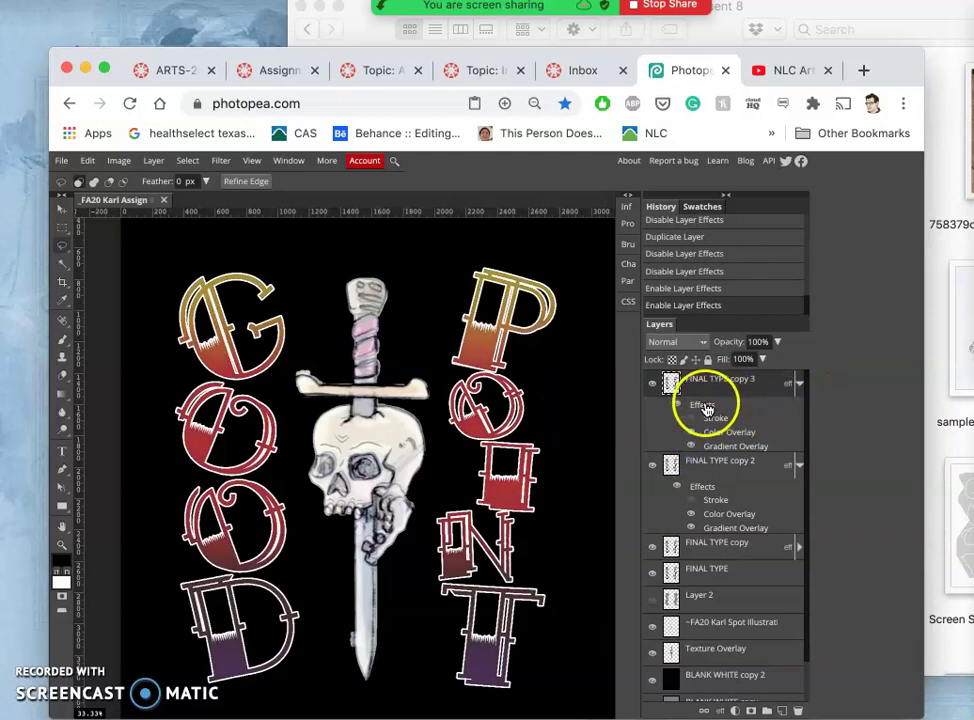
# - Add an Inner Glow effect to the FINAL TYPE copy 3 lettering layer and show its settings
pyautogui.doubleClick(705, 410)
pyautogui.moveTo(563, 347); pyautogui.dragTo(637, 280)
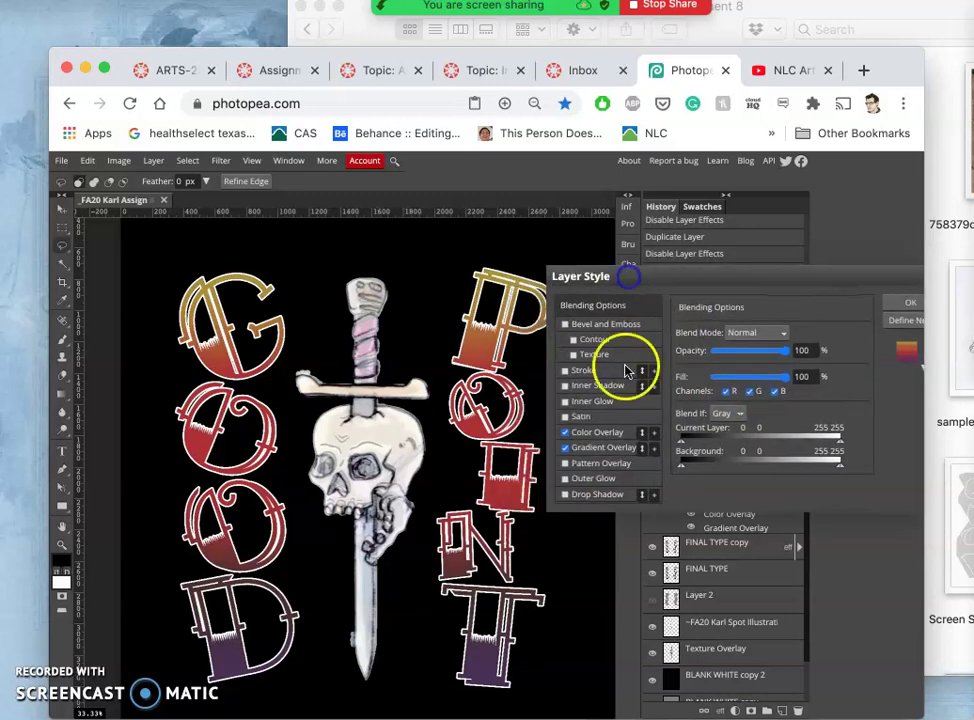
pyautogui.click(566, 403)
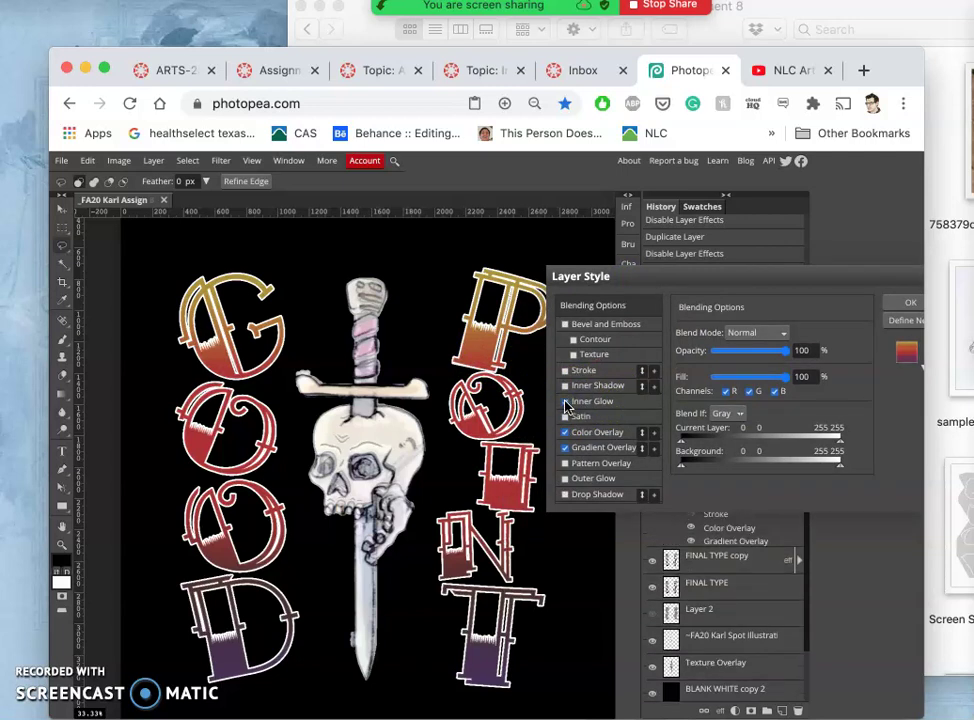
pyautogui.click(567, 402)
pyautogui.click(597, 405)
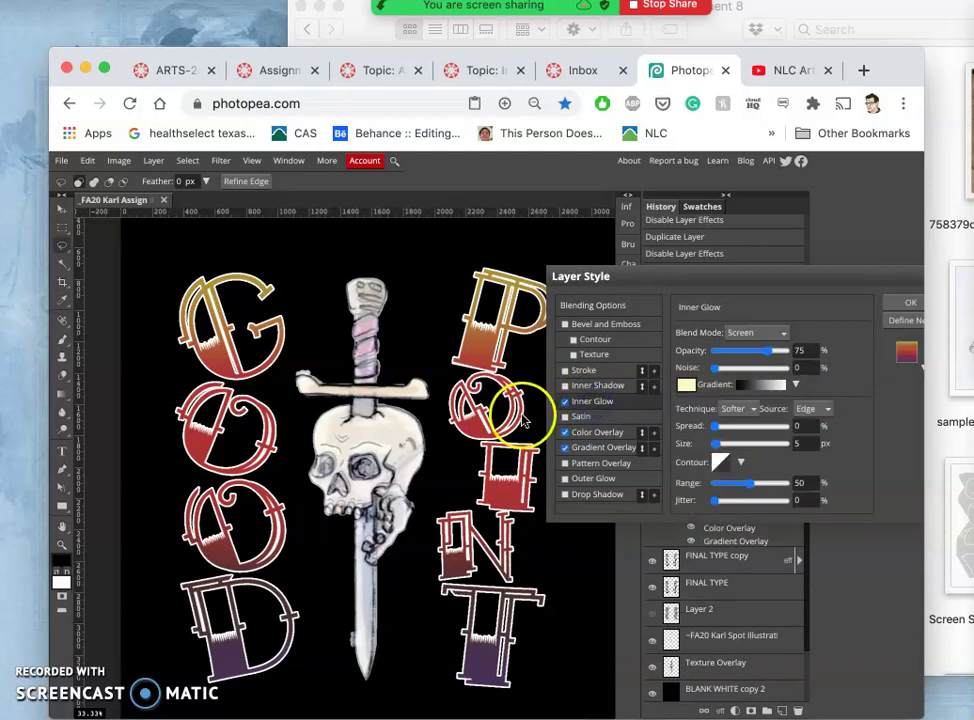
pyautogui.click(398, 272)
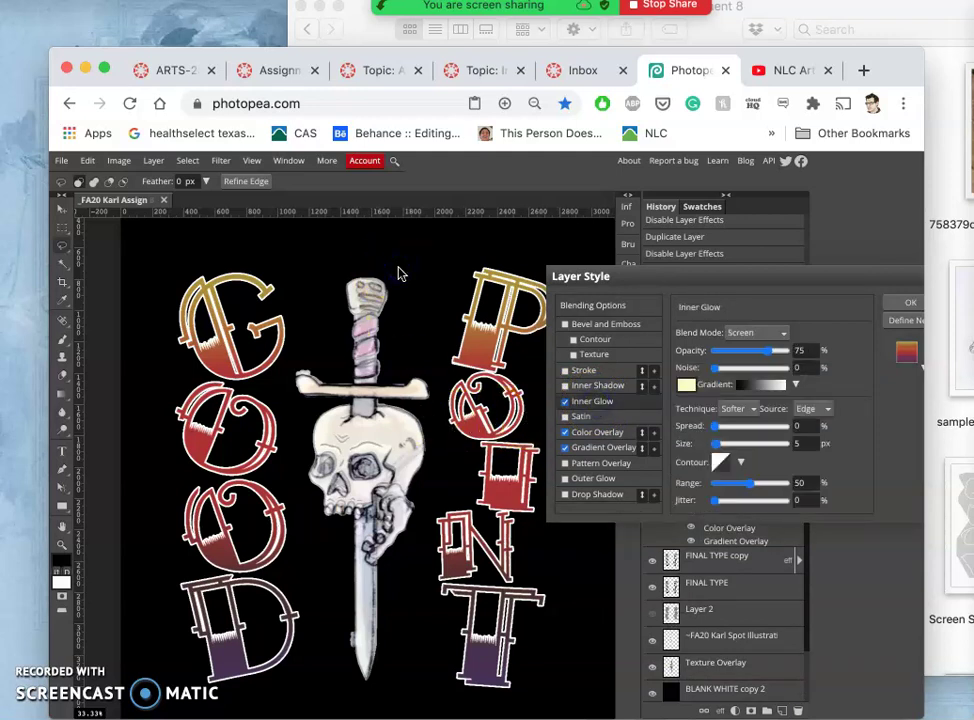
pyautogui.click(405, 273)
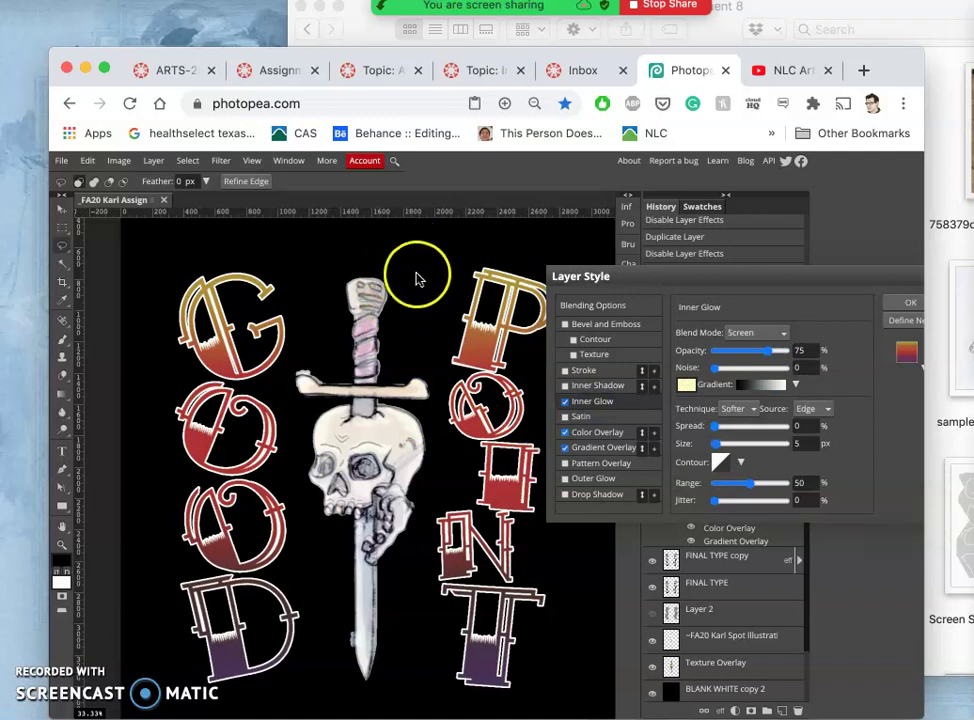
# - Examine the I and N of POINT up close with the Inner Glow switched off and on
pyautogui.click(115, 516)
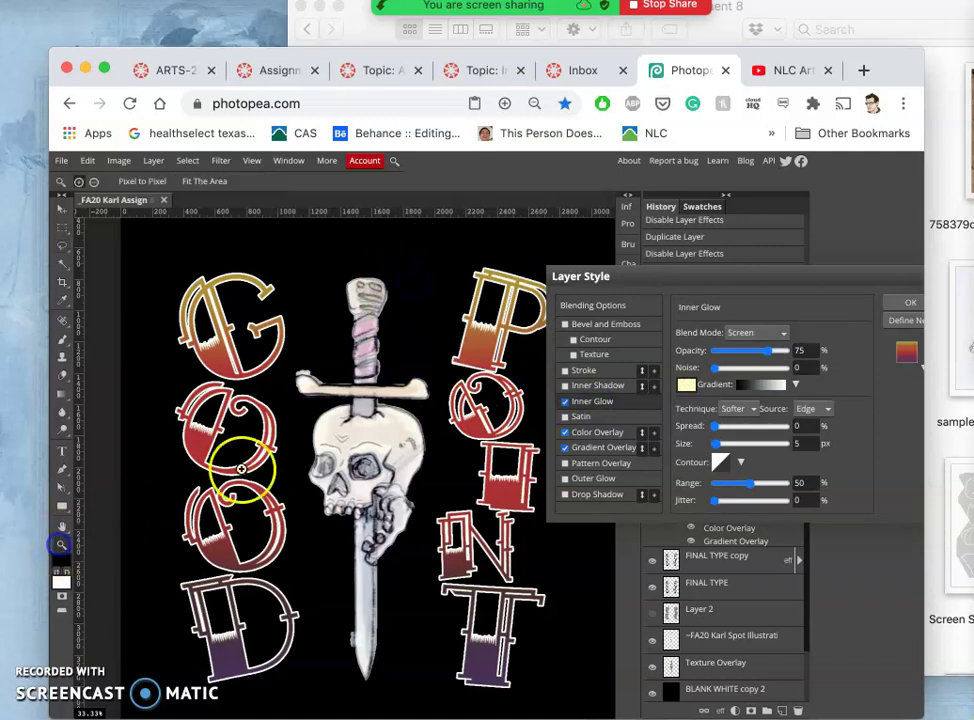
pyautogui.click(489, 497)
pyautogui.click(489, 497)
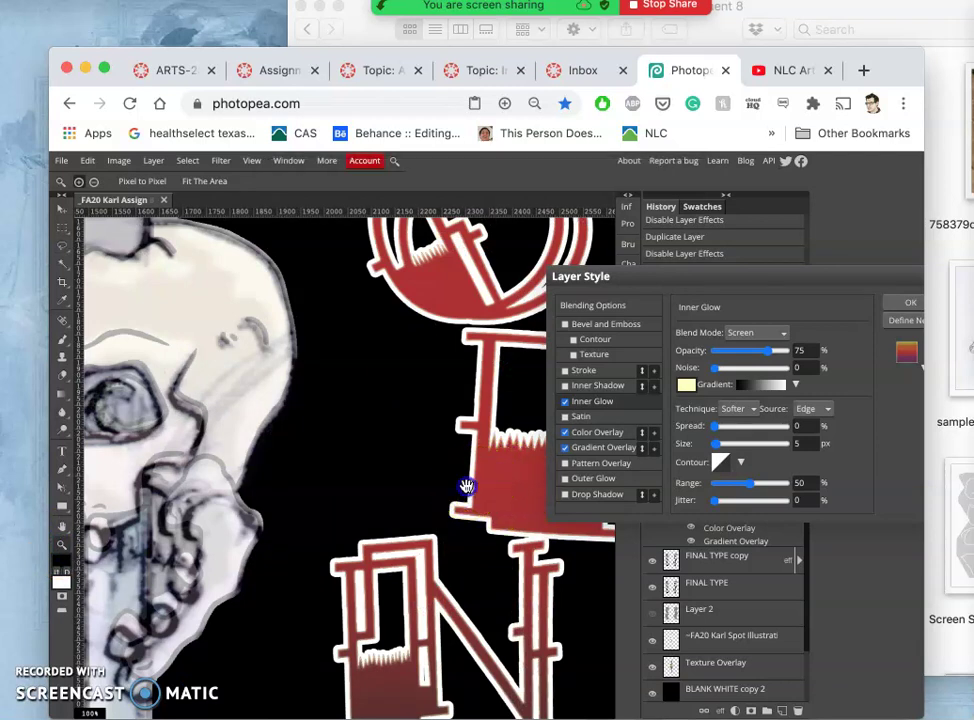
pyautogui.moveTo(467, 496); pyautogui.dragTo(302, 422)
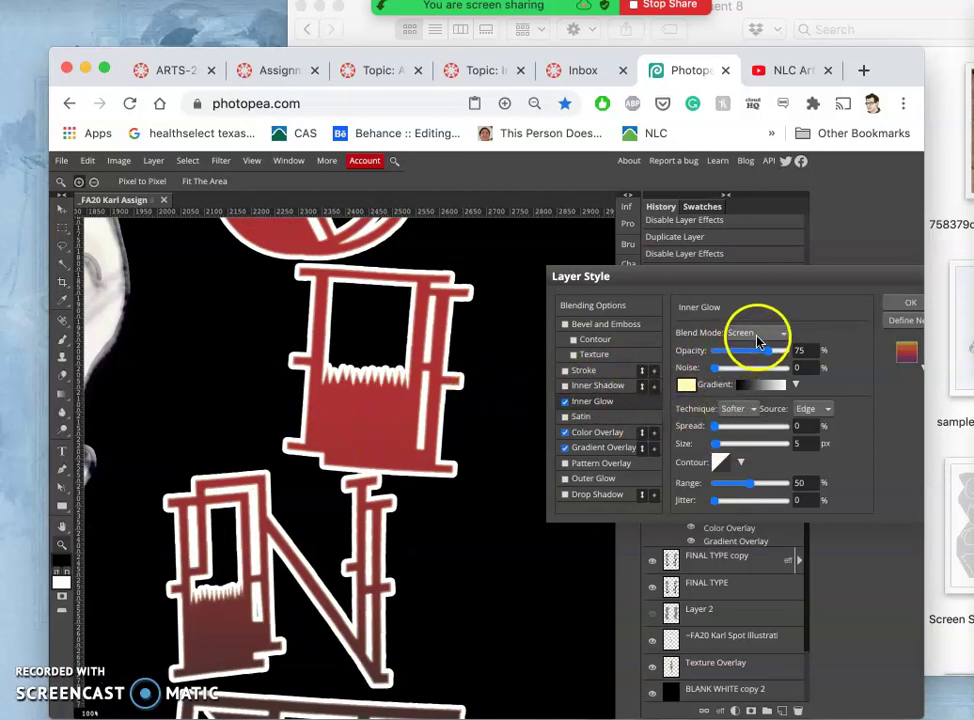
pyautogui.click(565, 401)
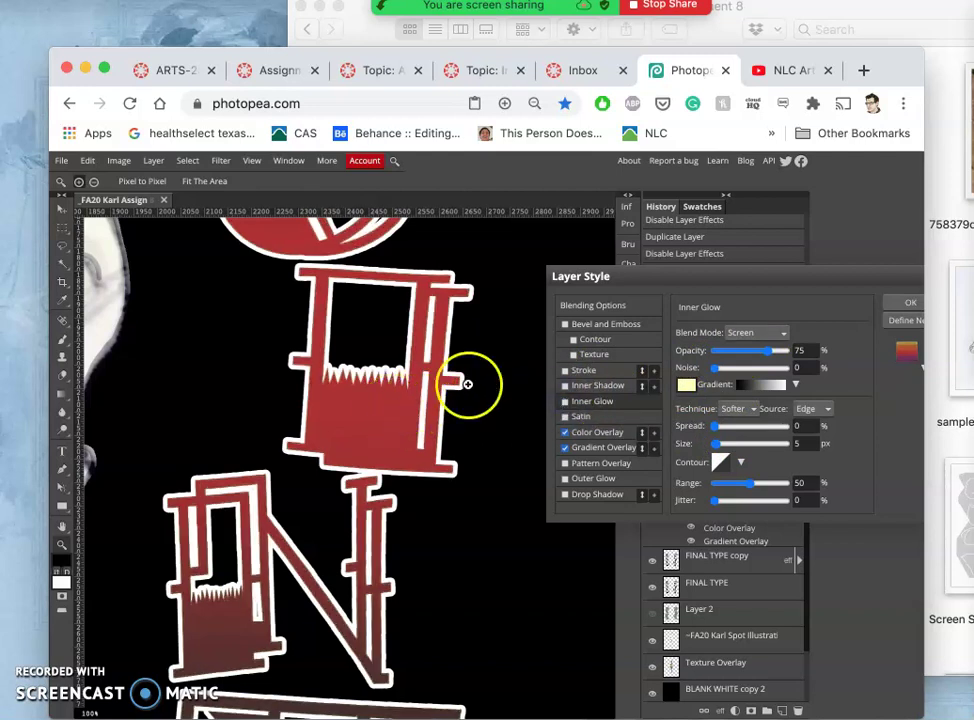
pyautogui.click(565, 402)
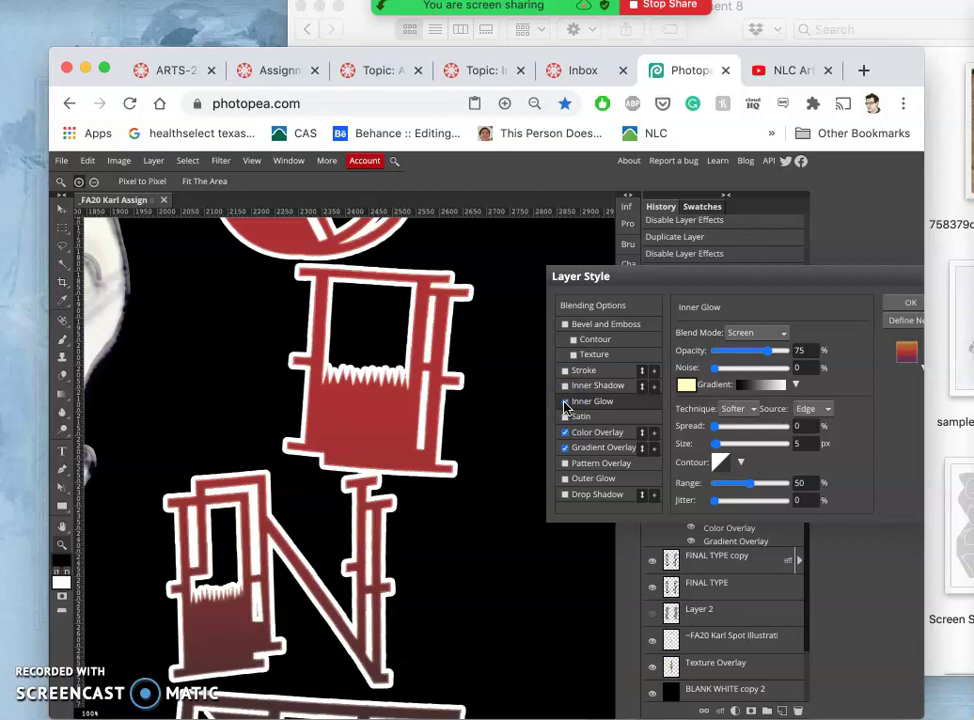
pyautogui.click(565, 402)
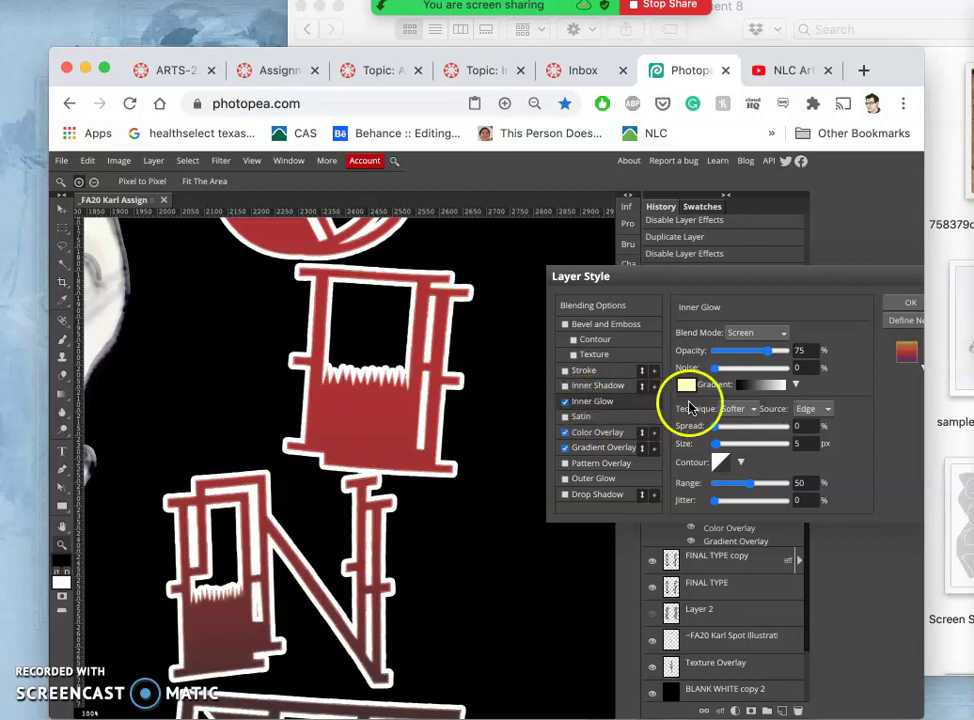
# - Set the Inner Glow's noise to 50%, spread to 32%, size to 100 px and jitter to 50%
pyautogui.click(715, 369)
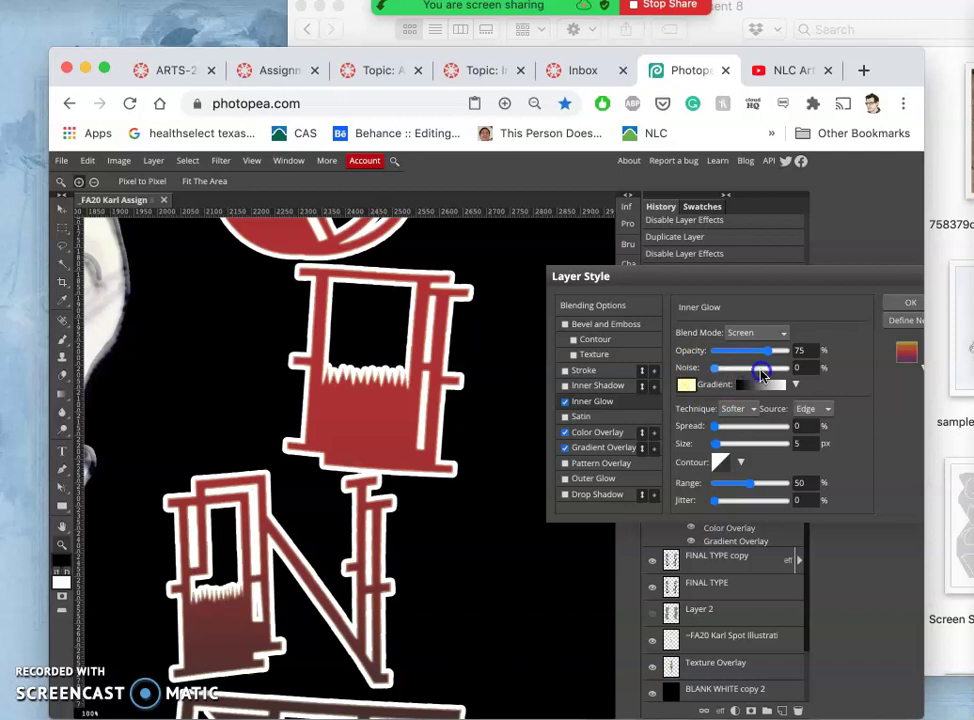
pyautogui.moveTo(776, 373); pyautogui.dragTo(750, 367)
pyautogui.moveTo(715, 426); pyautogui.dragTo(714, 426)
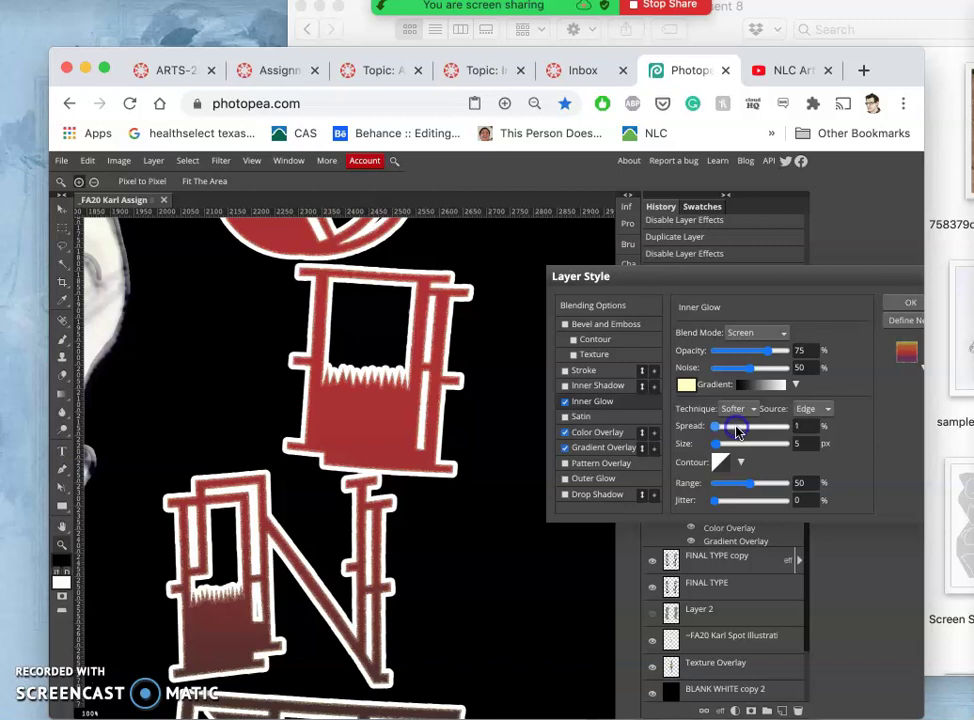
pyautogui.click(737, 430)
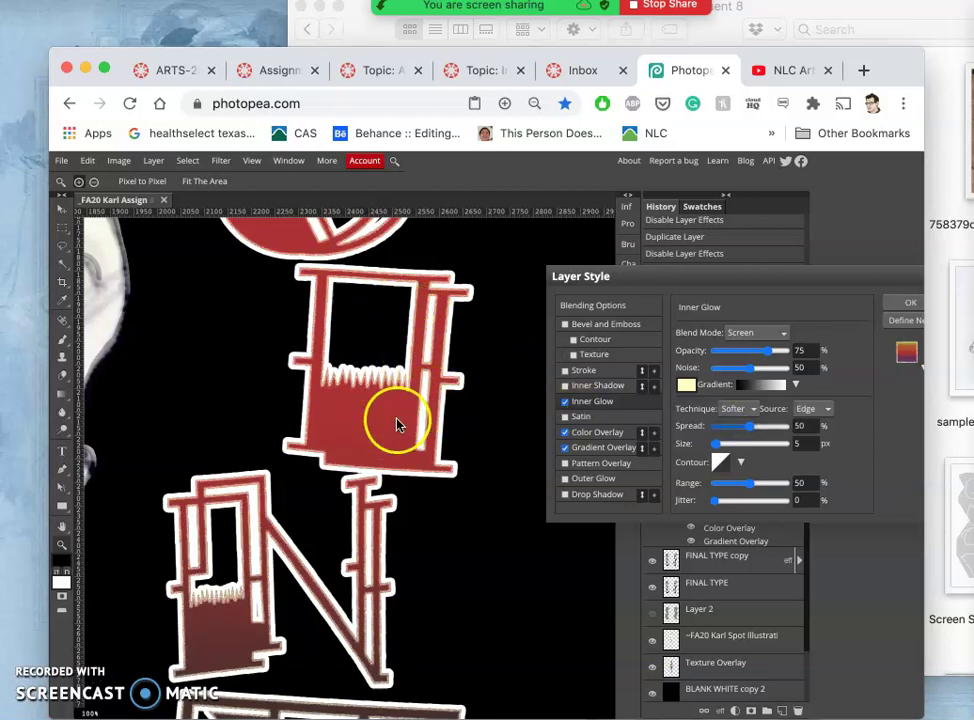
pyautogui.moveTo(716, 444); pyautogui.dragTo(741, 446)
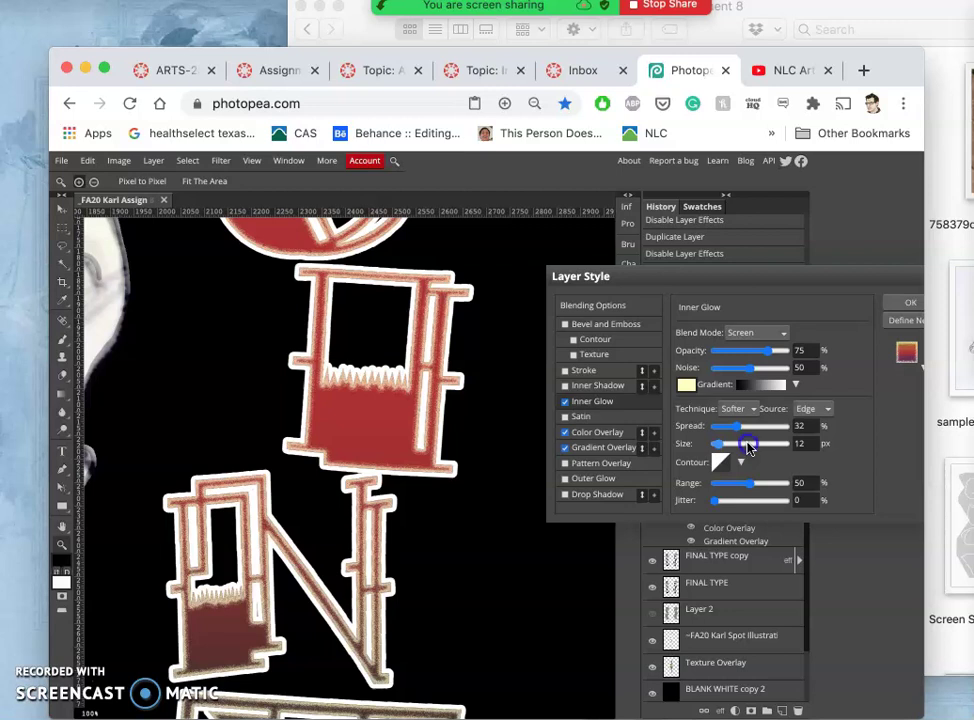
pyautogui.click(748, 449)
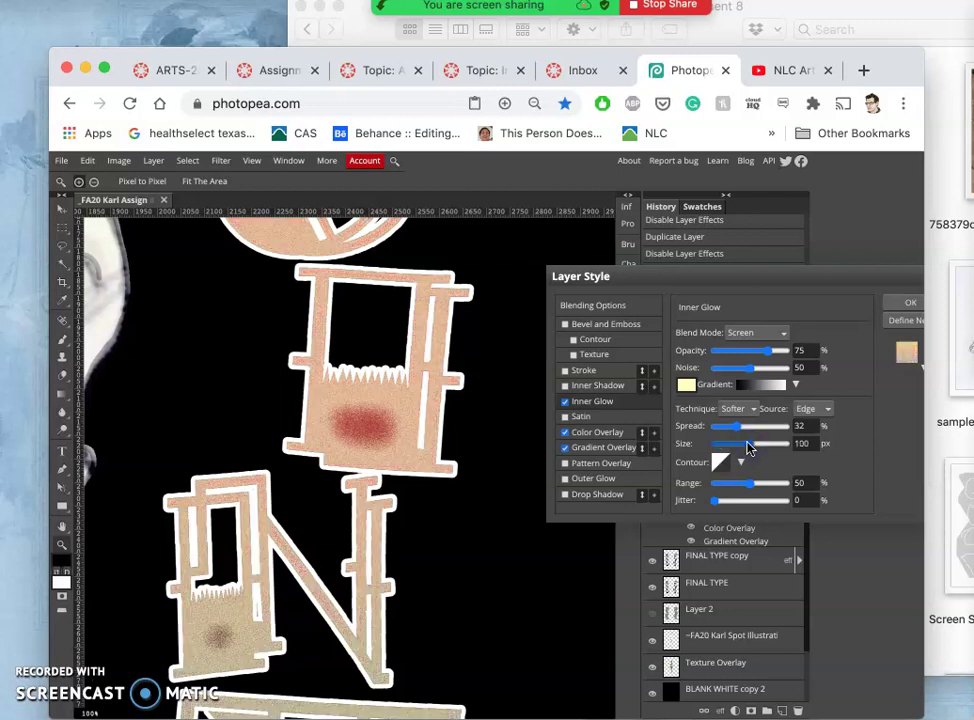
pyautogui.moveTo(748, 444); pyautogui.dragTo(756, 506)
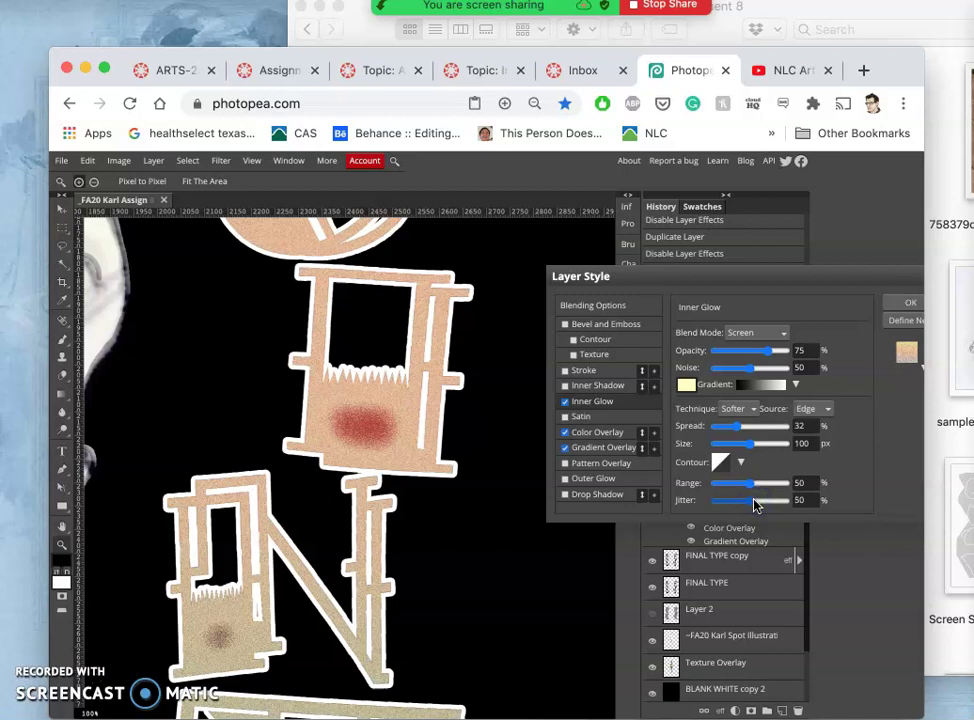